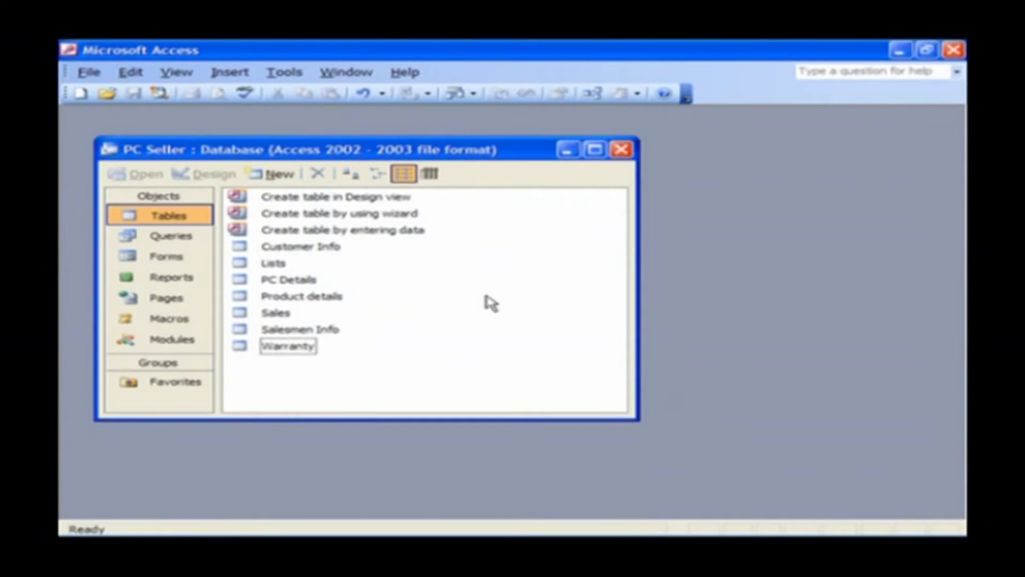
- Start importing the Microsoft Excel file Promotions from My Documents into the PC Seller database
click(96, 77)
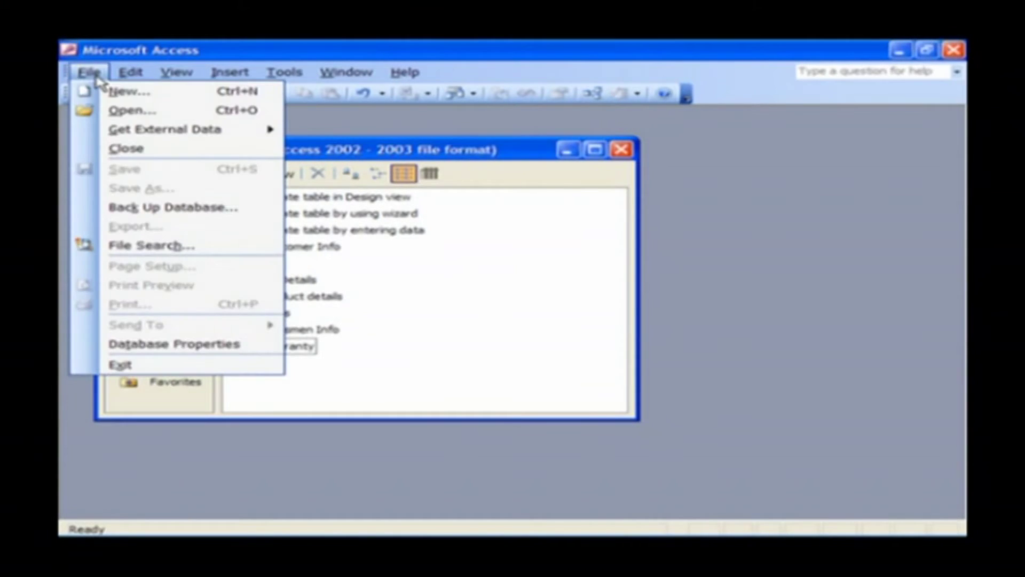
mouse_move(150, 130)
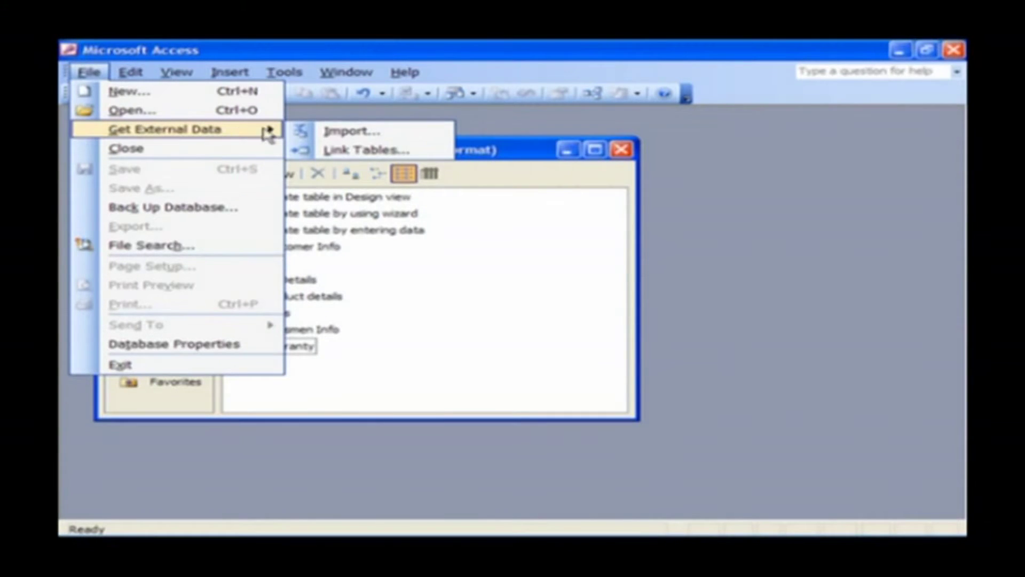
click(429, 134)
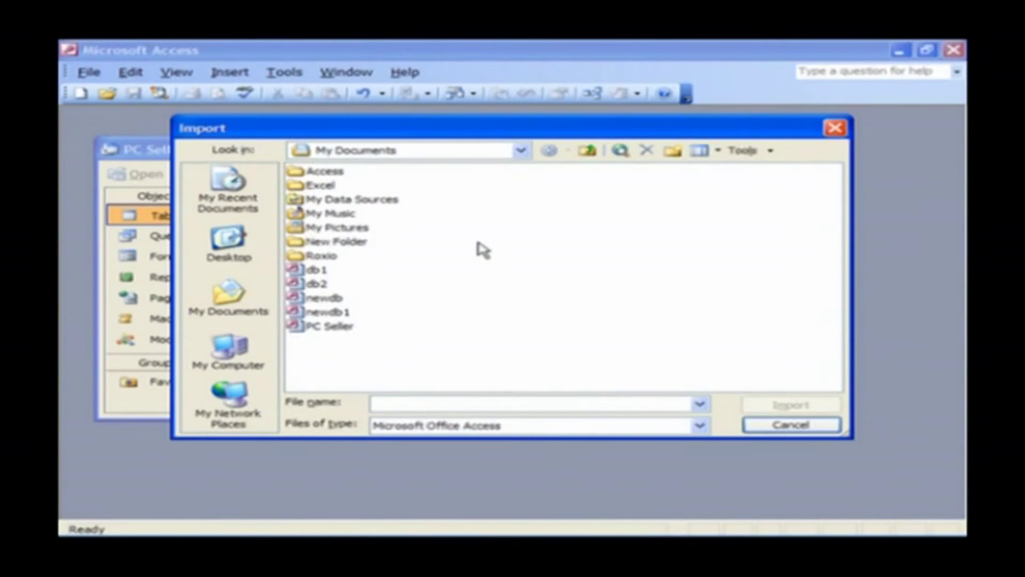
click(699, 425)
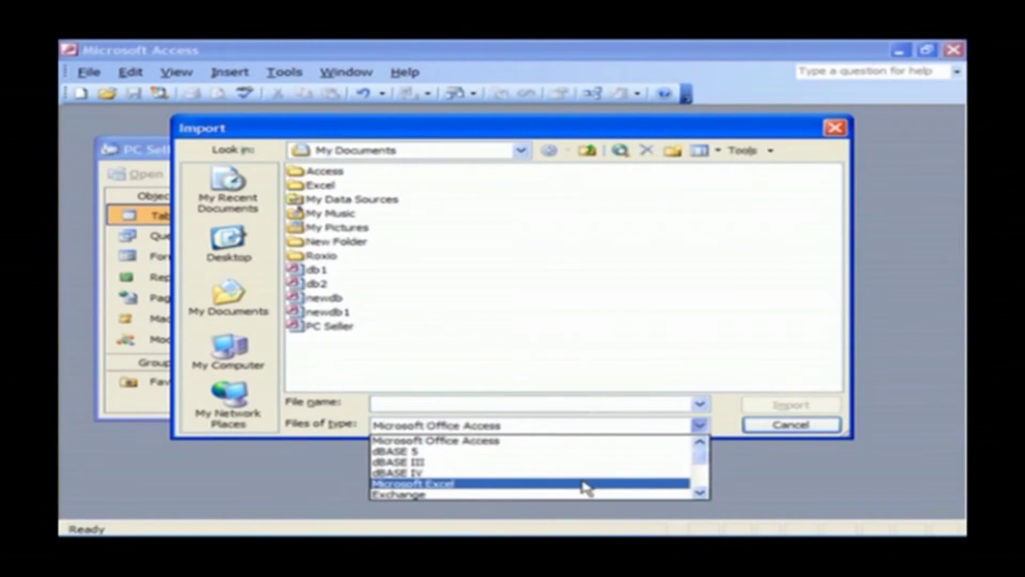
click(495, 484)
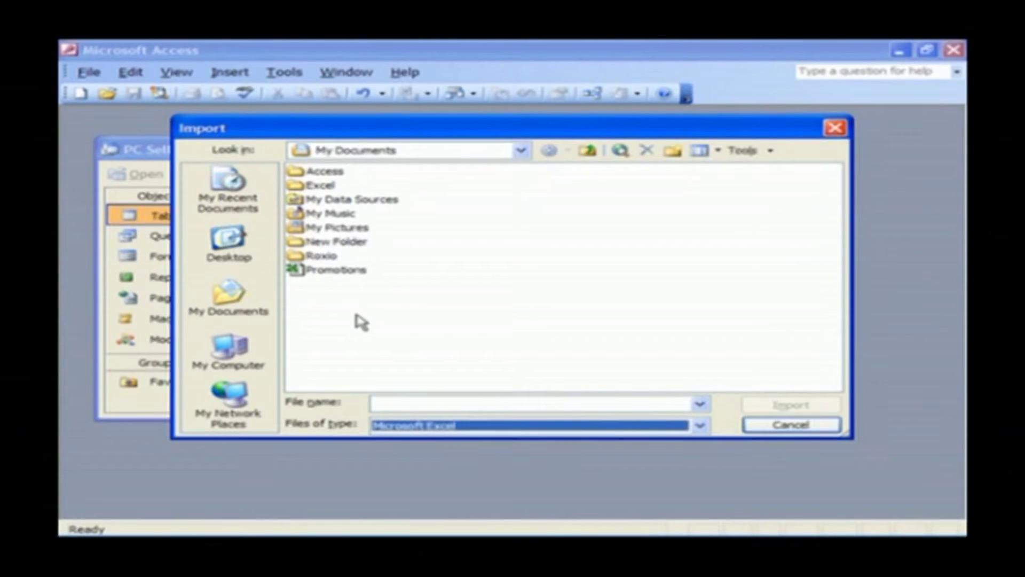
click(362, 322)
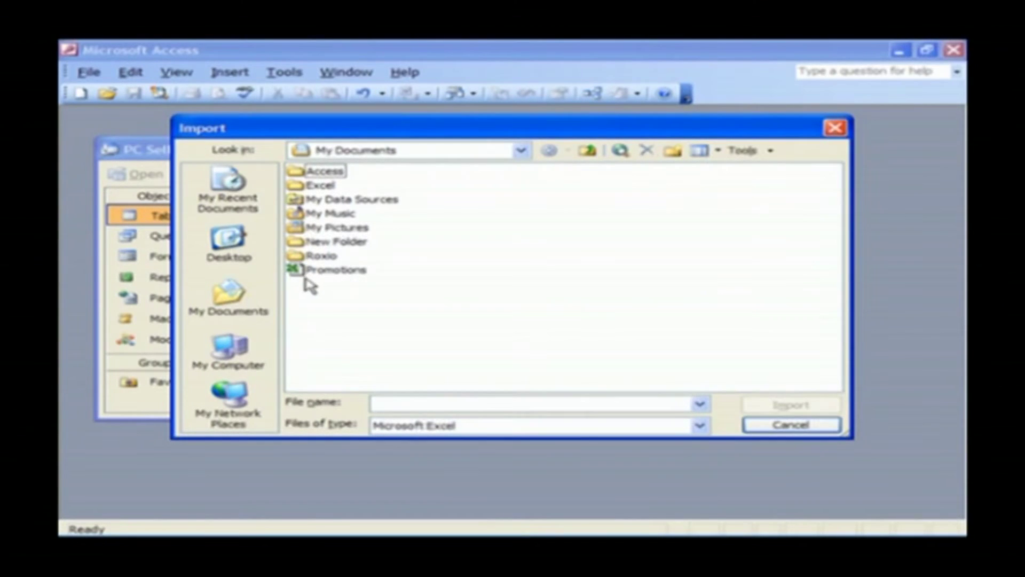
click(355, 271)
click(793, 407)
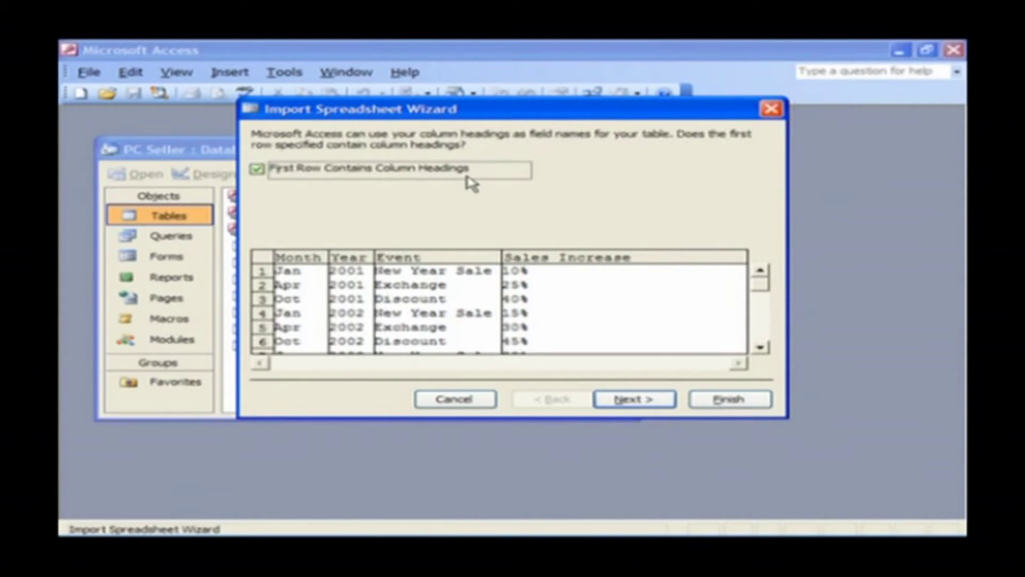
- Set the spreadsheet import to use first-row column headings, a new table, unchanged field options and a primary key added by Access
click(635, 400)
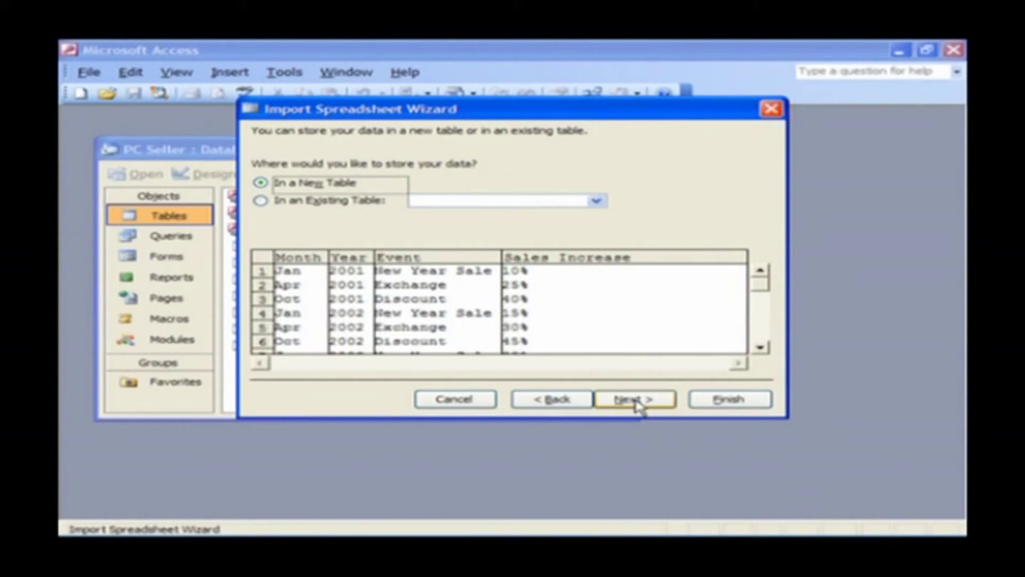
click(635, 400)
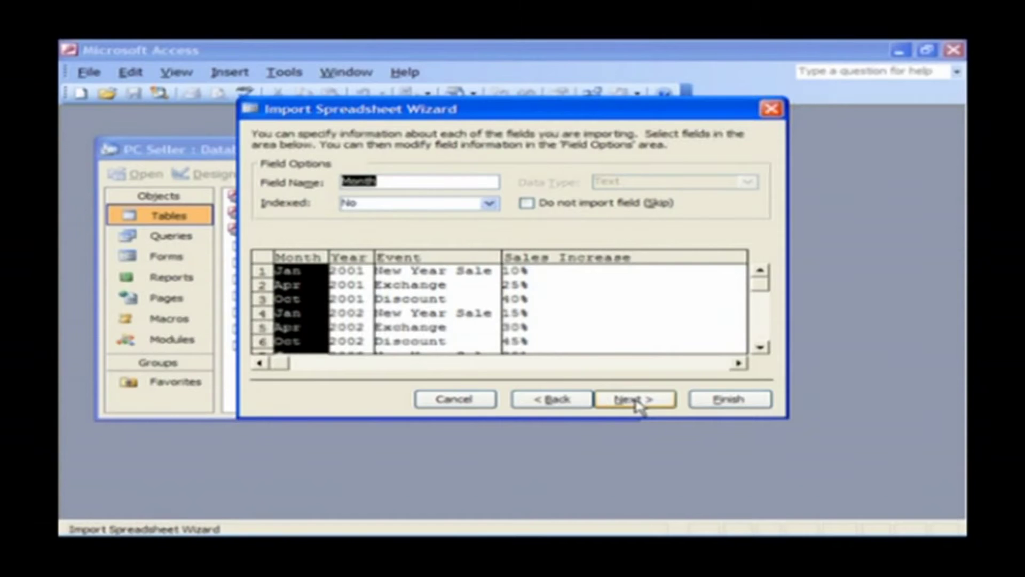
click(638, 404)
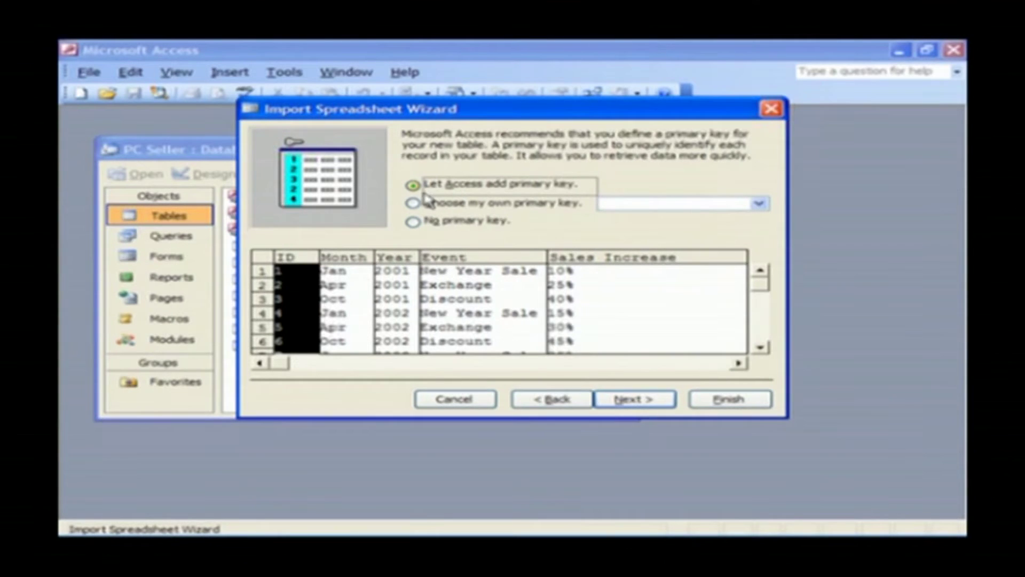
click(635, 401)
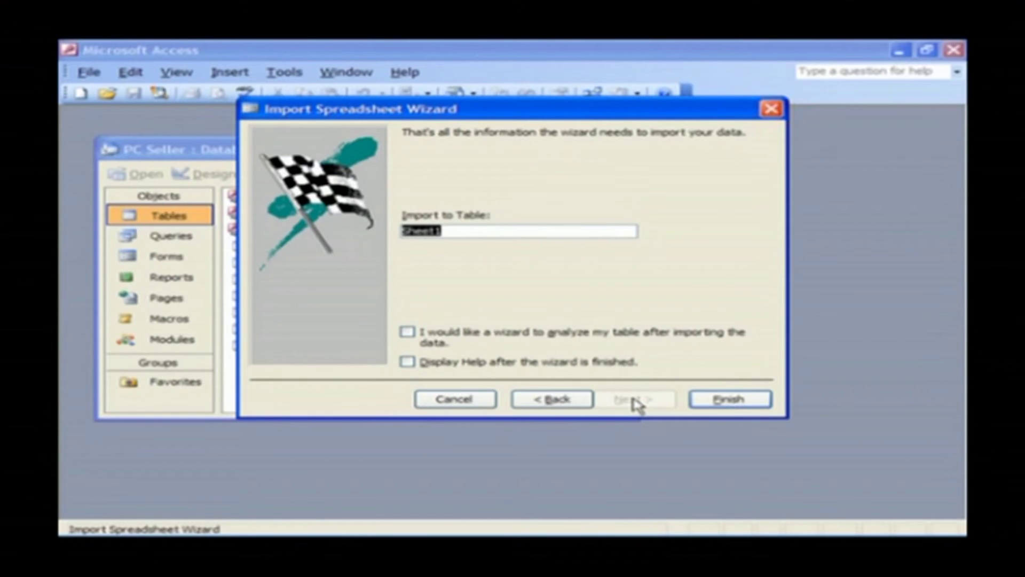
- Import the spreadsheet into a table named Promotions, then view its records and close it
text(Promotions)
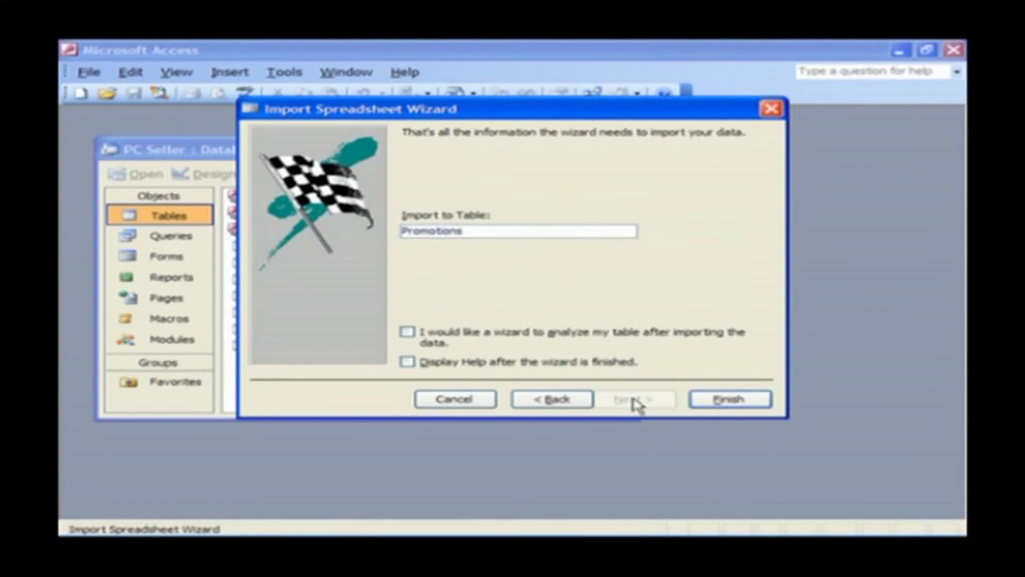
click(721, 408)
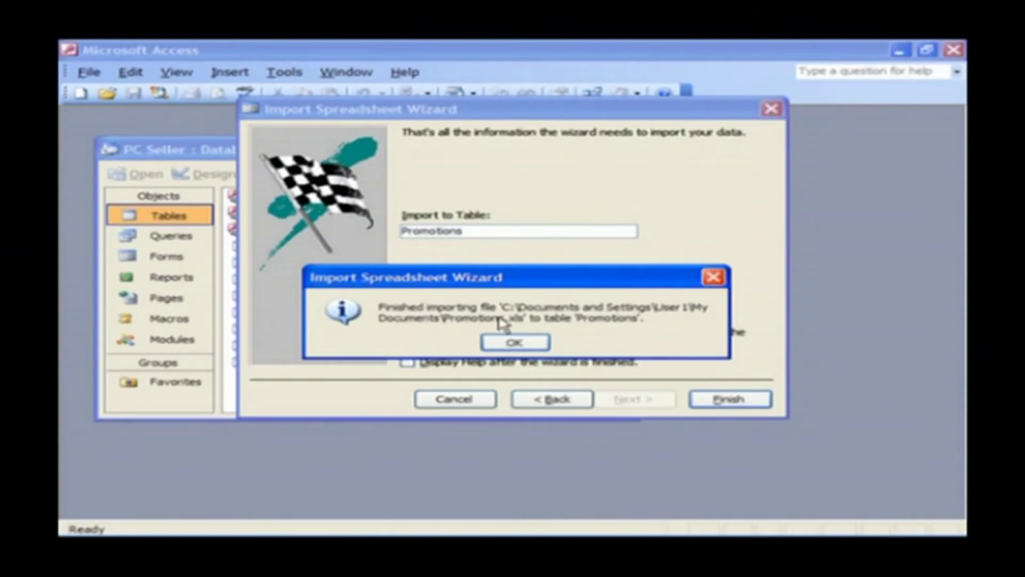
click(538, 342)
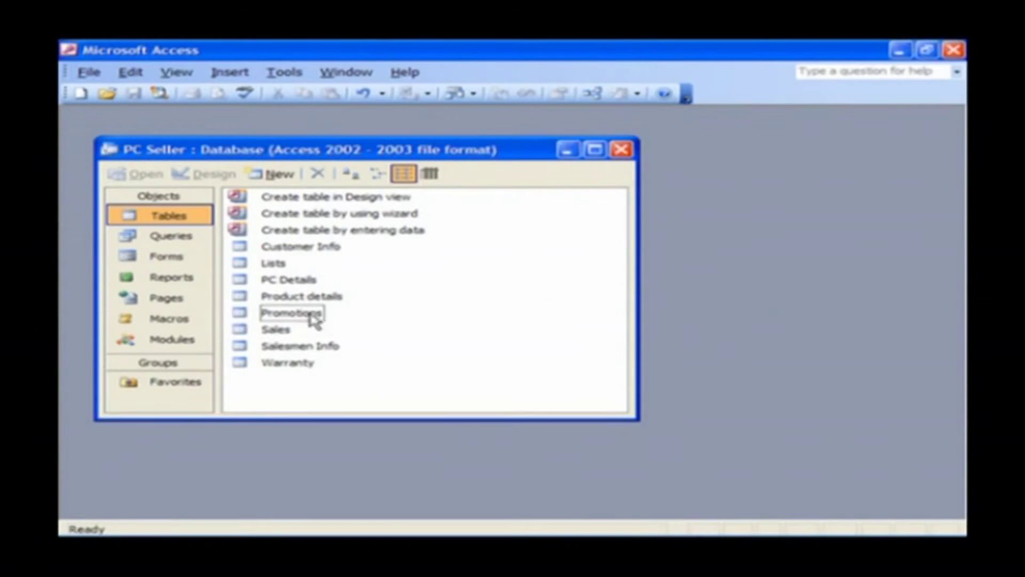
double_click(312, 313)
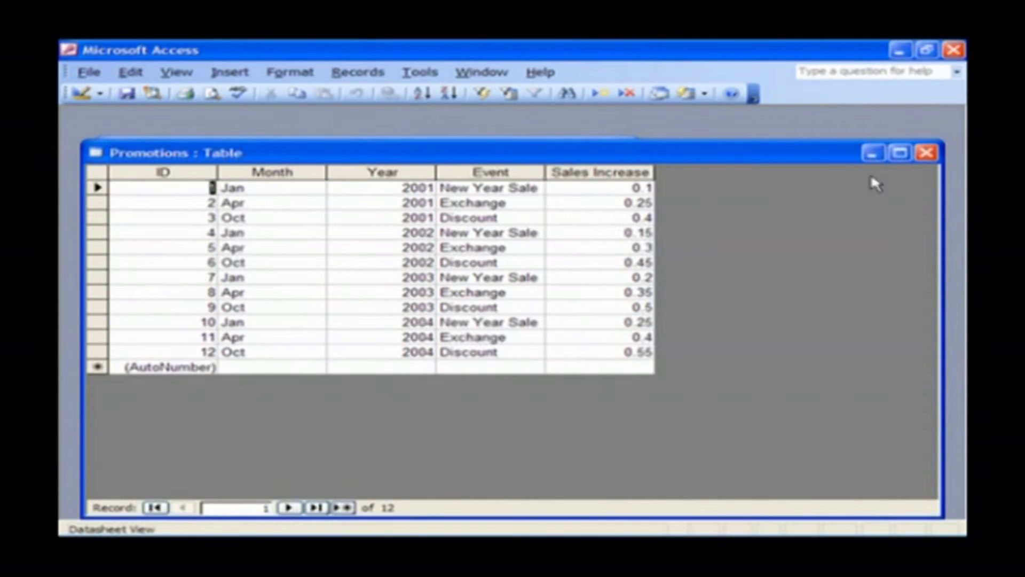
click(925, 153)
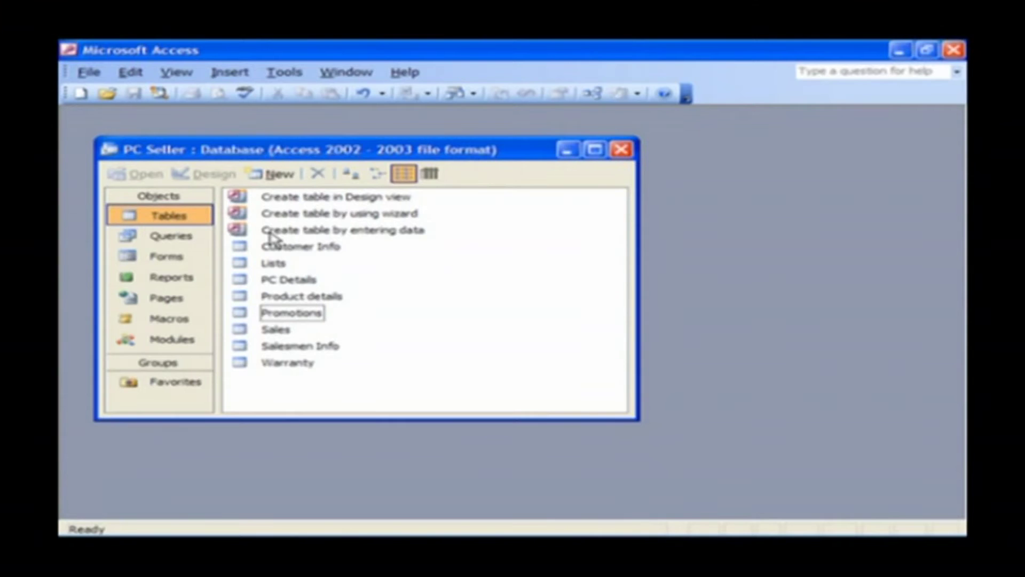
- Start importing the XML file Customer Info from My Documents into the database
click(89, 73)
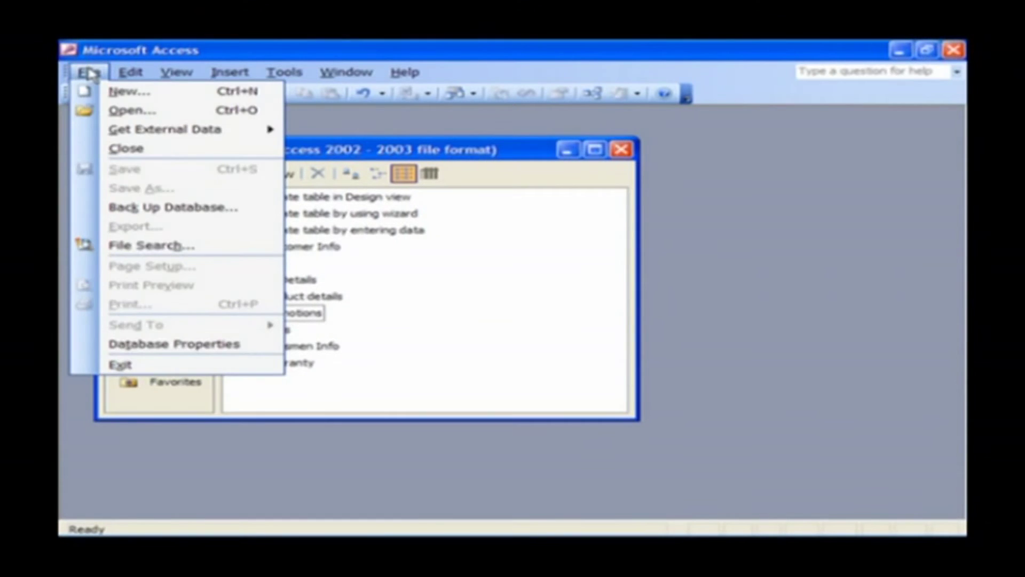
mouse_move(219, 142)
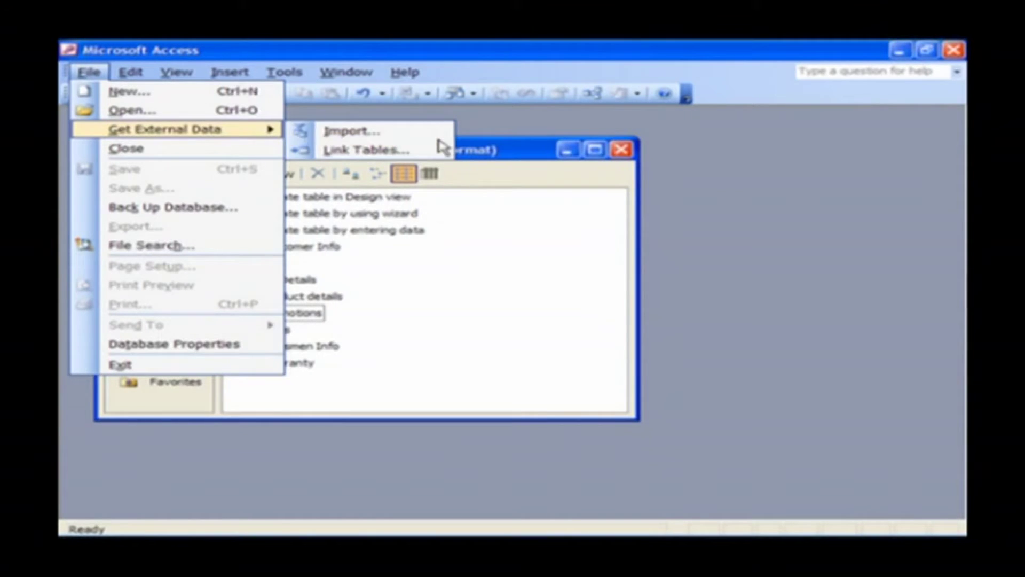
click(435, 137)
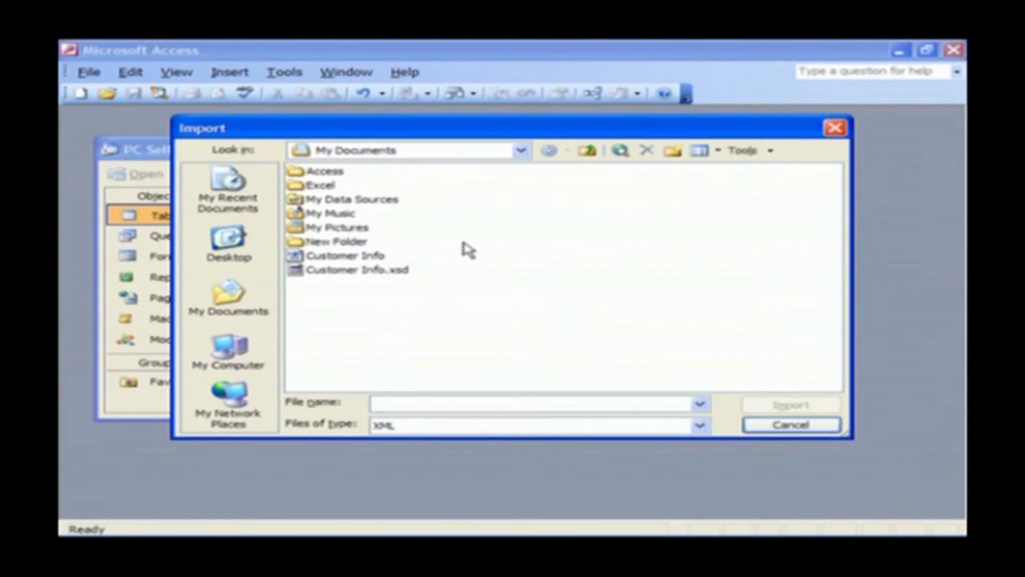
click(378, 257)
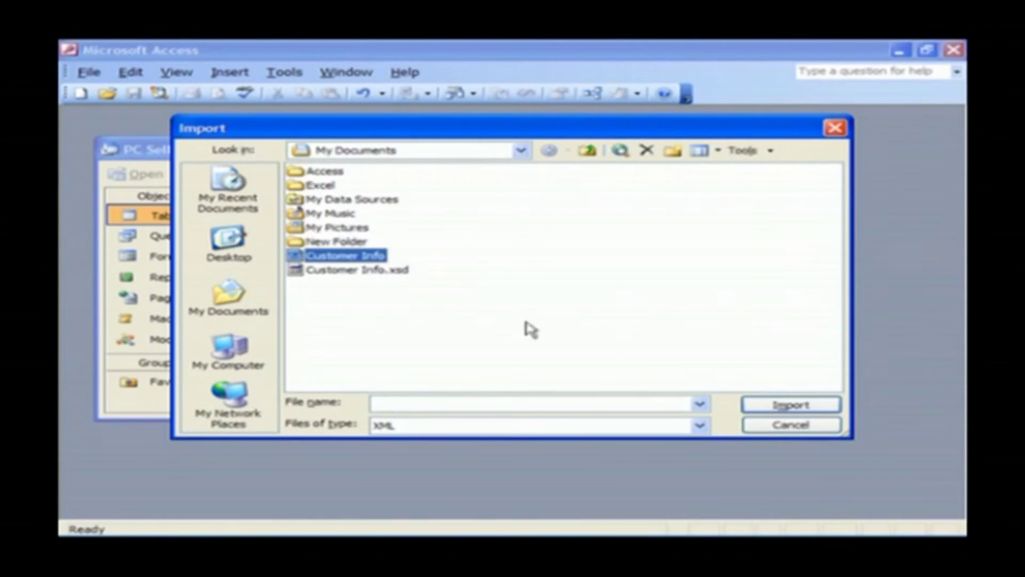
click(828, 410)
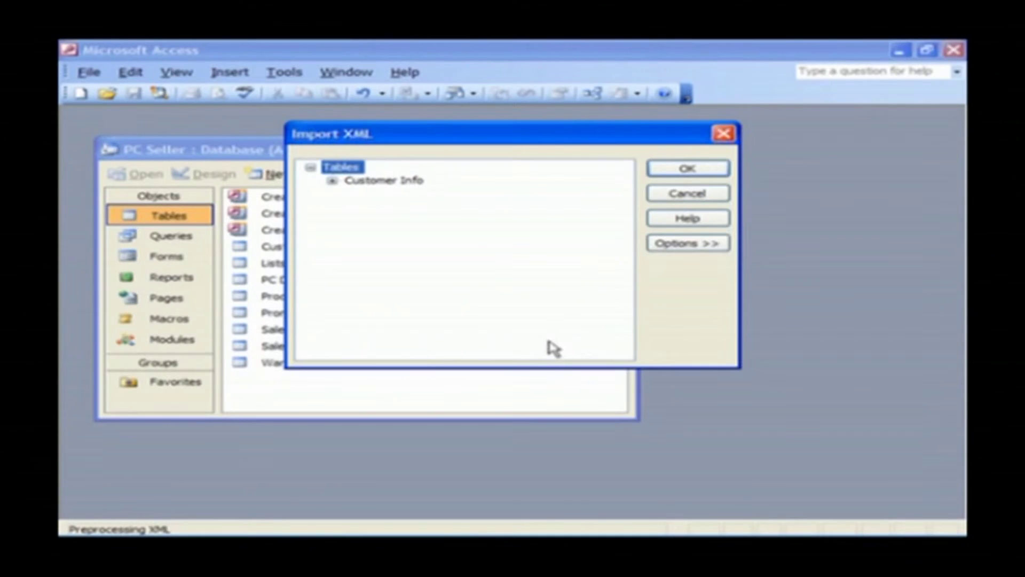
- Show the XML import options and select the Customer Info transform to apply before importing
click(696, 244)
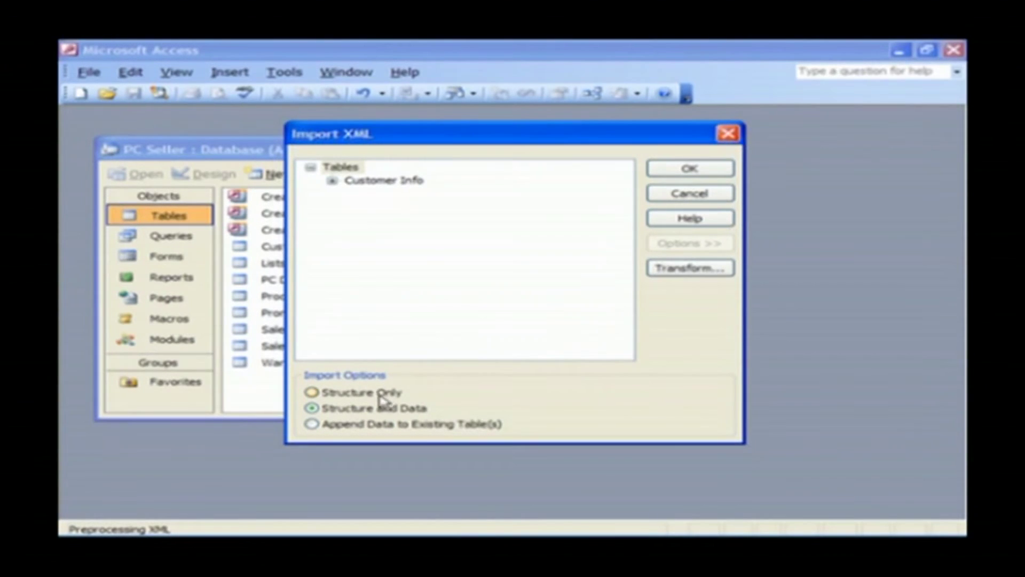
click(698, 269)
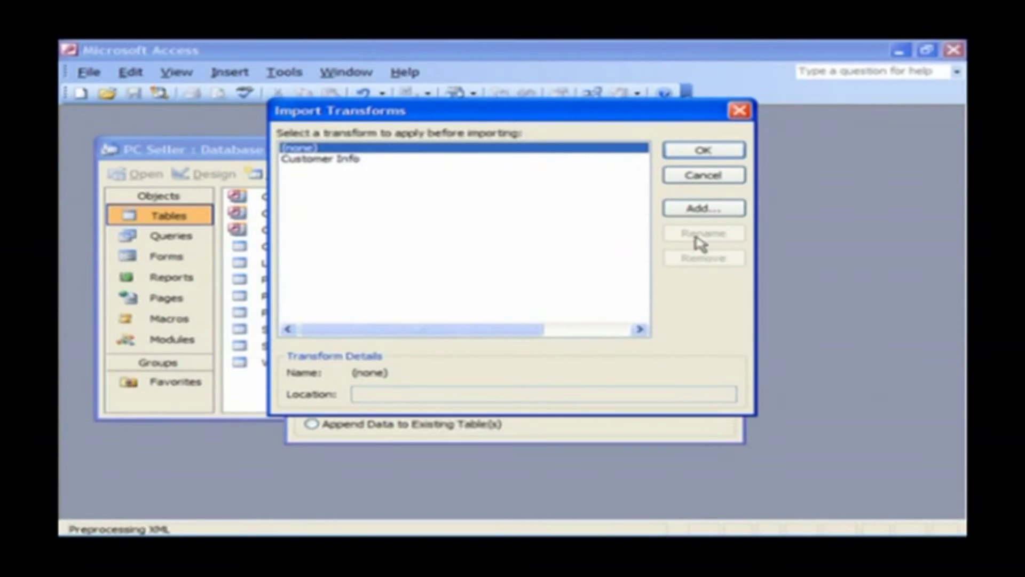
click(724, 219)
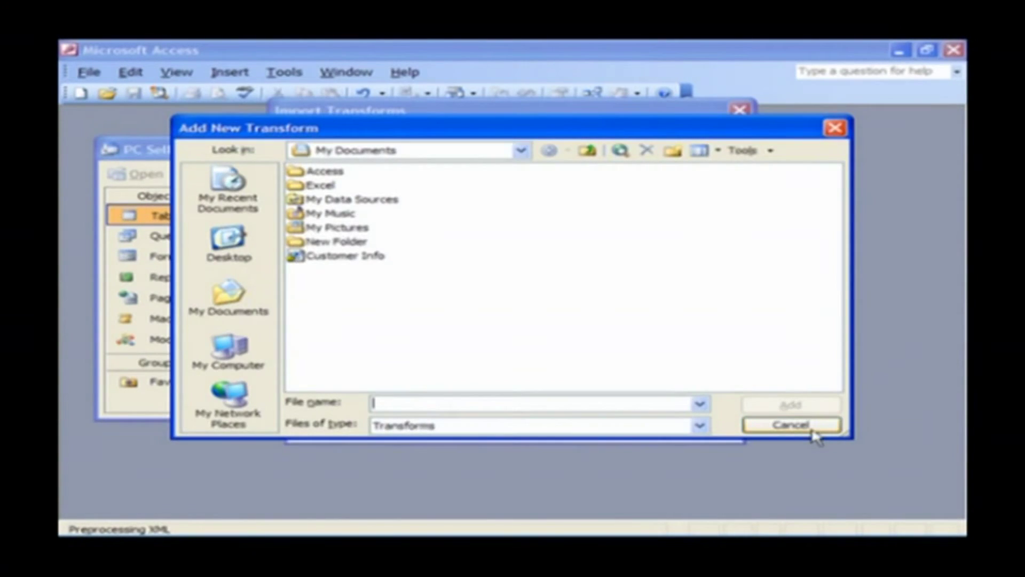
click(812, 429)
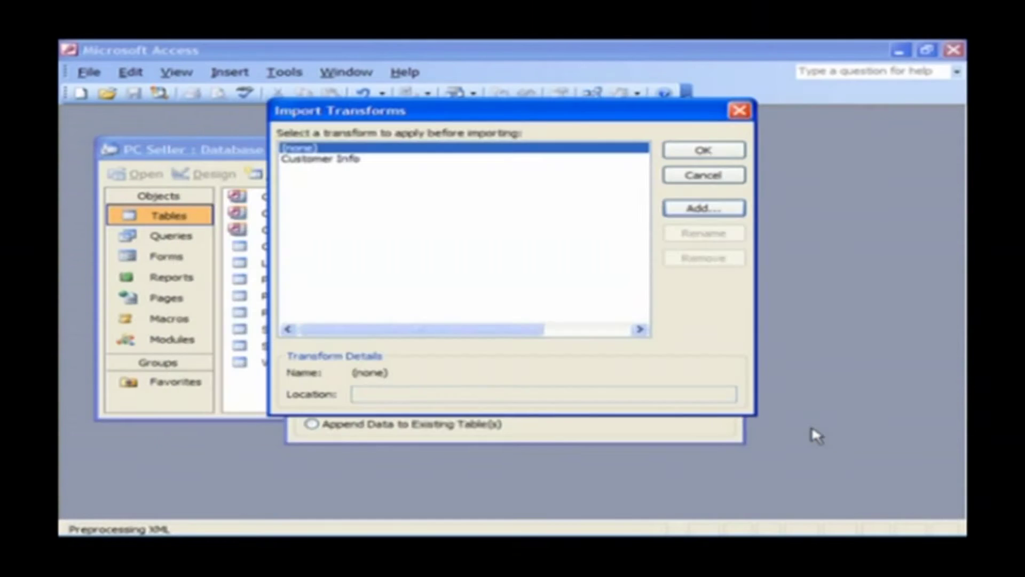
click(343, 160)
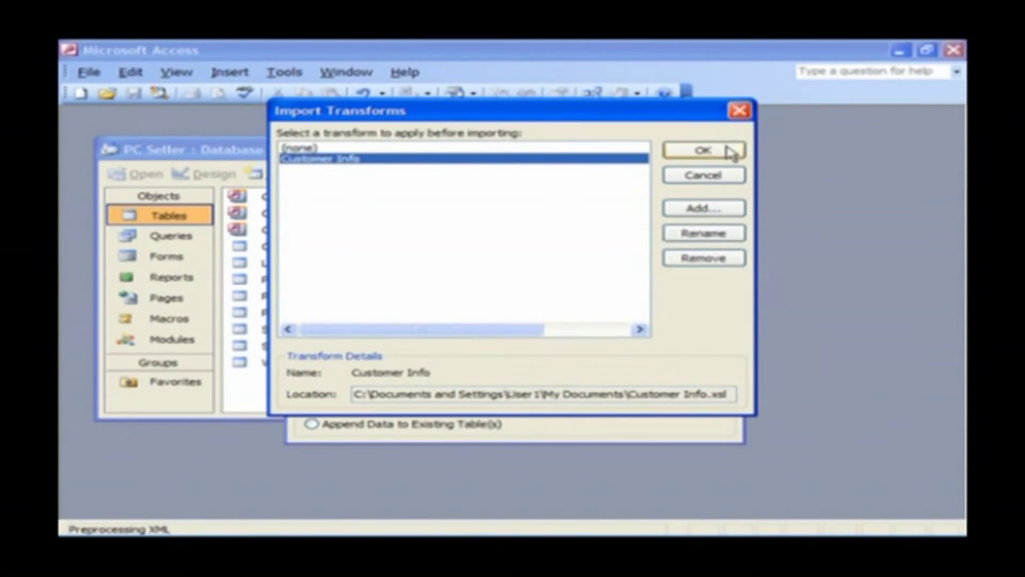
click(704, 150)
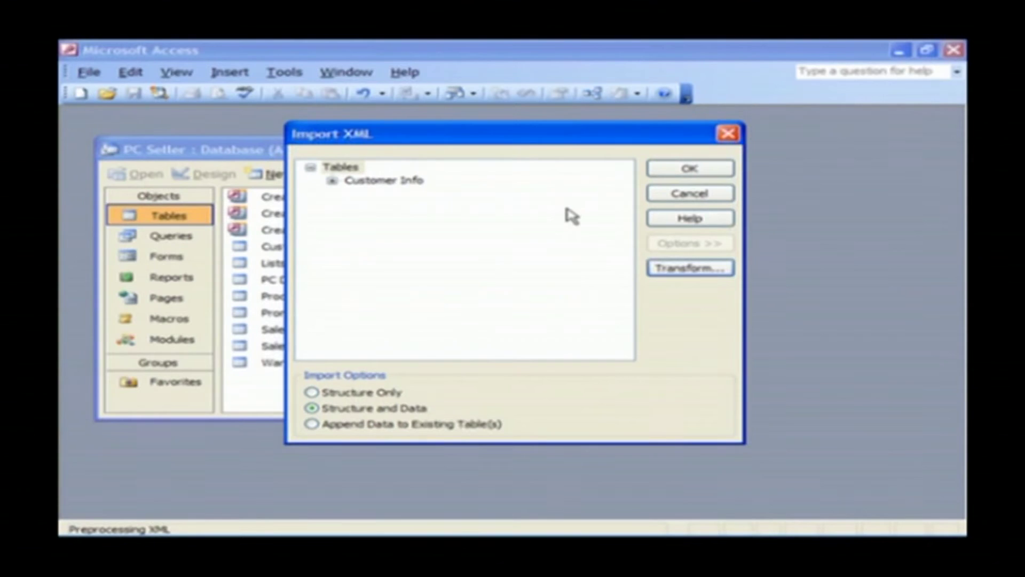
- Expand and select the Customer Info table, then import its structure and data
click(332, 181)
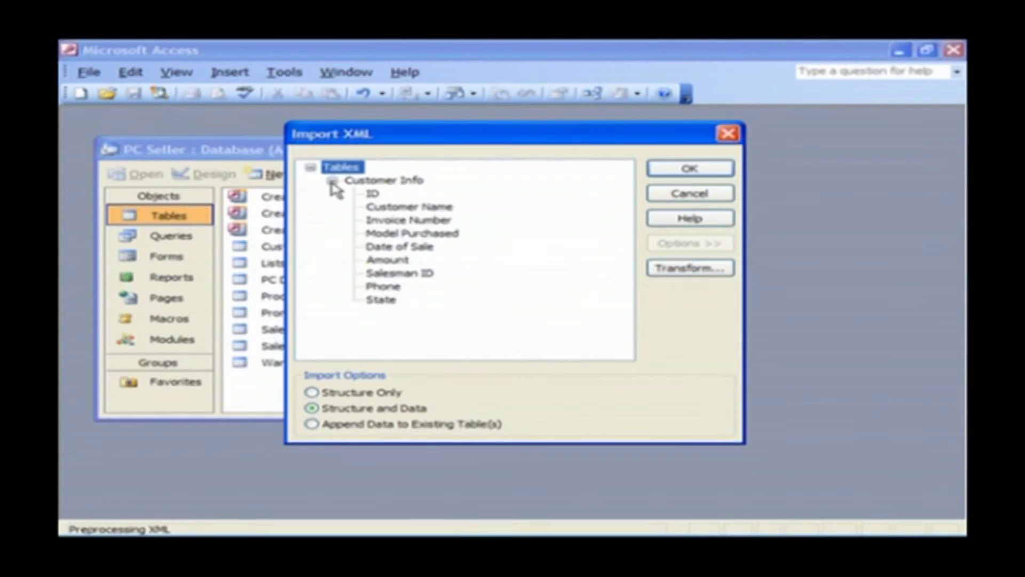
click(378, 181)
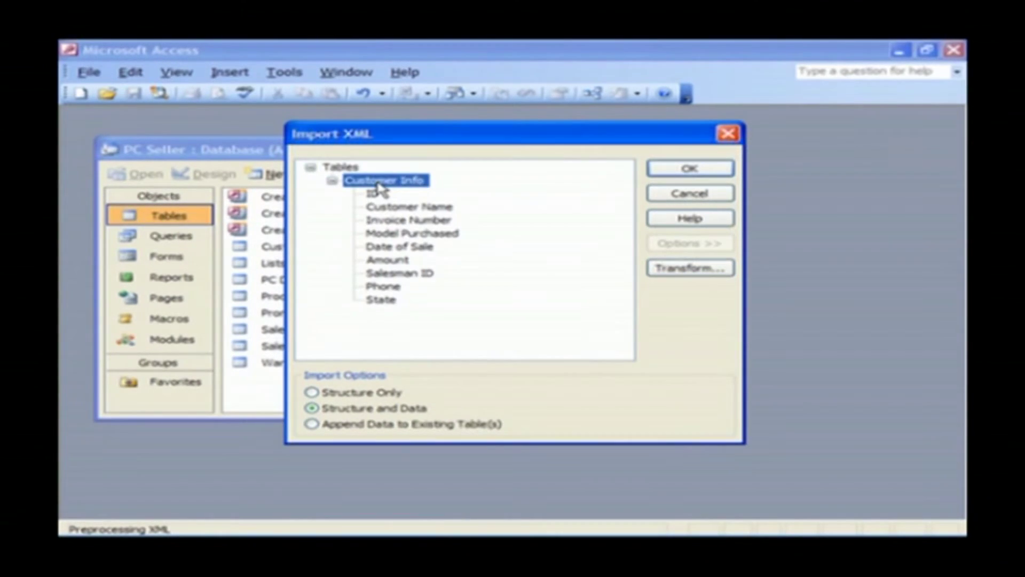
click(686, 170)
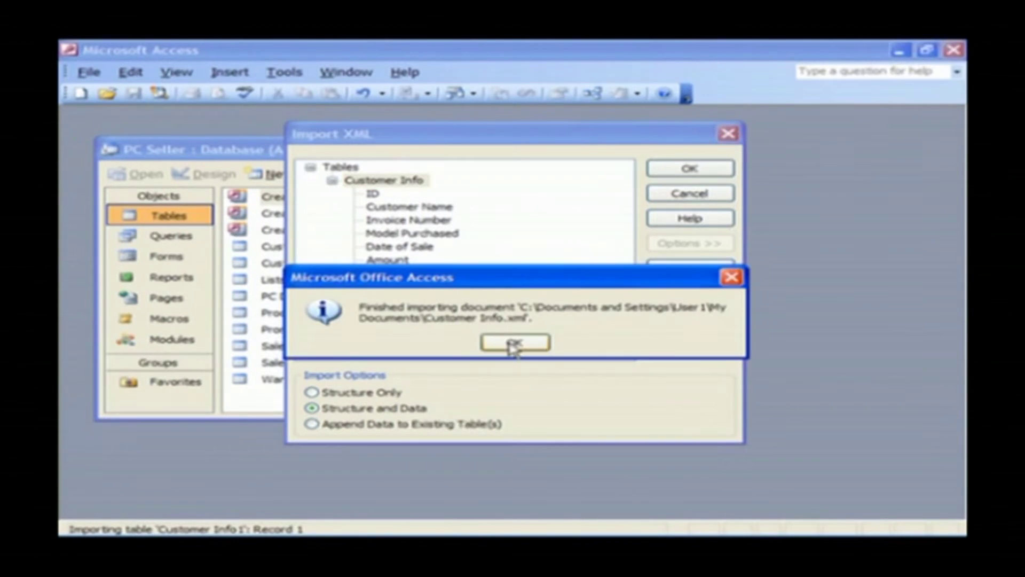
click(513, 344)
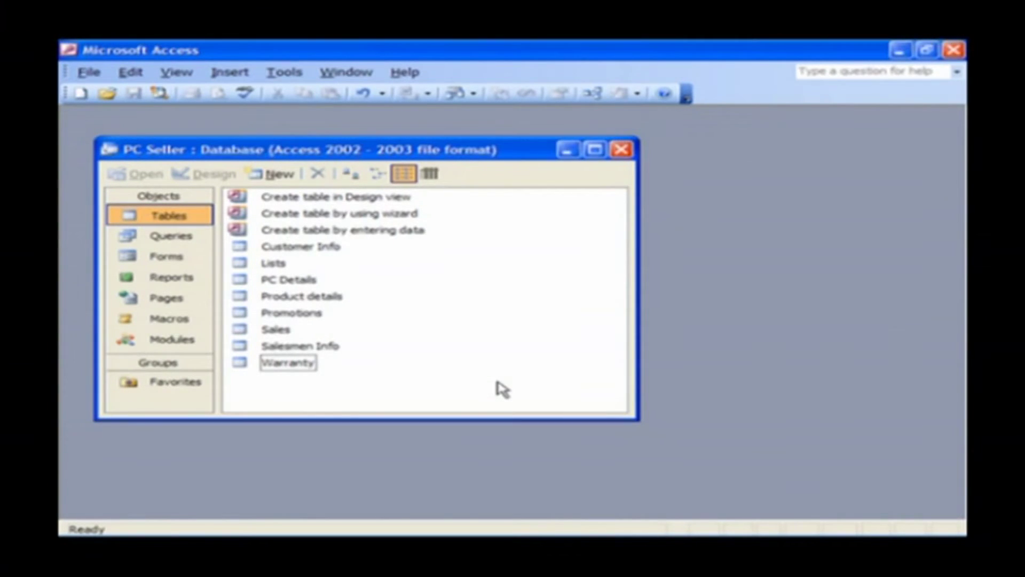
- Switch to the Access Export formats workbook in Excel and examine the export formats for tables, queries, forms and reports
key(alt+Tab)
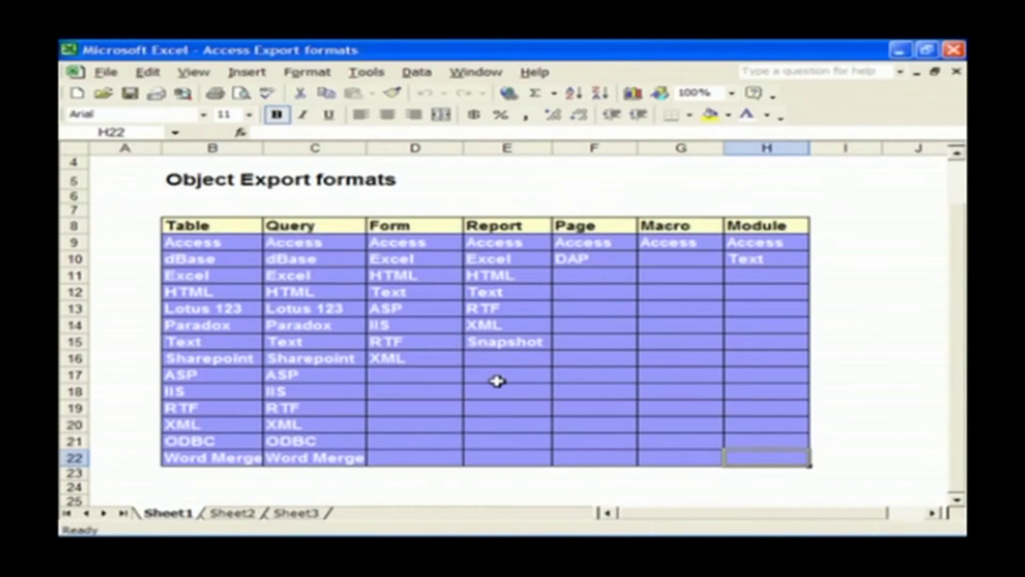
click(231, 226)
drag(231, 225, 274, 224)
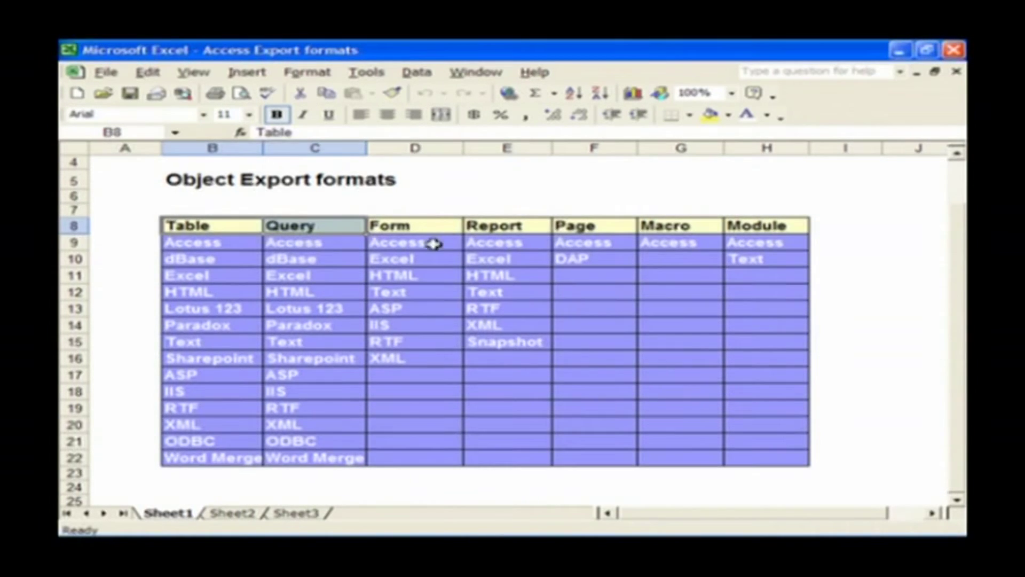
click(434, 223)
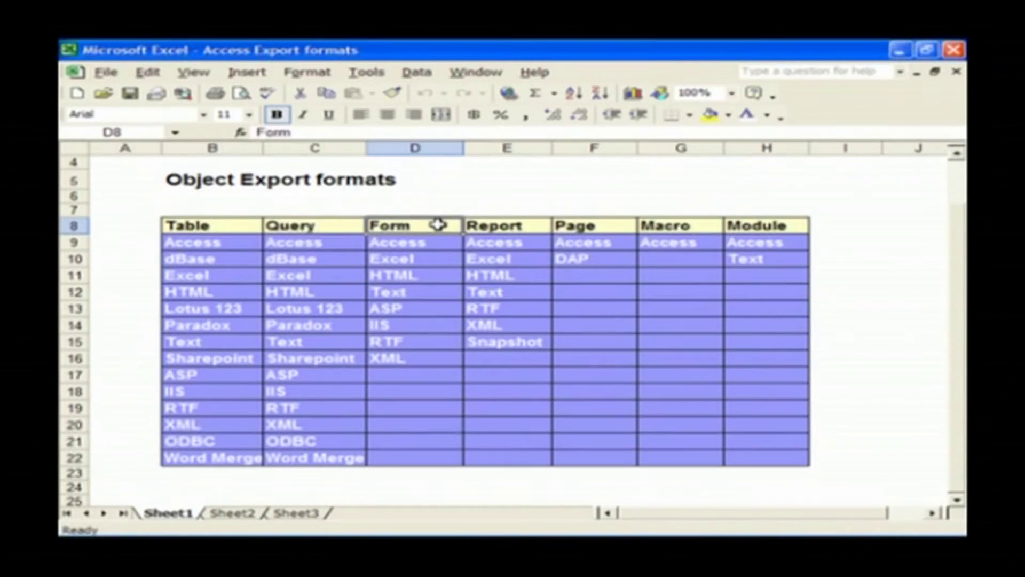
shift+click(504, 226)
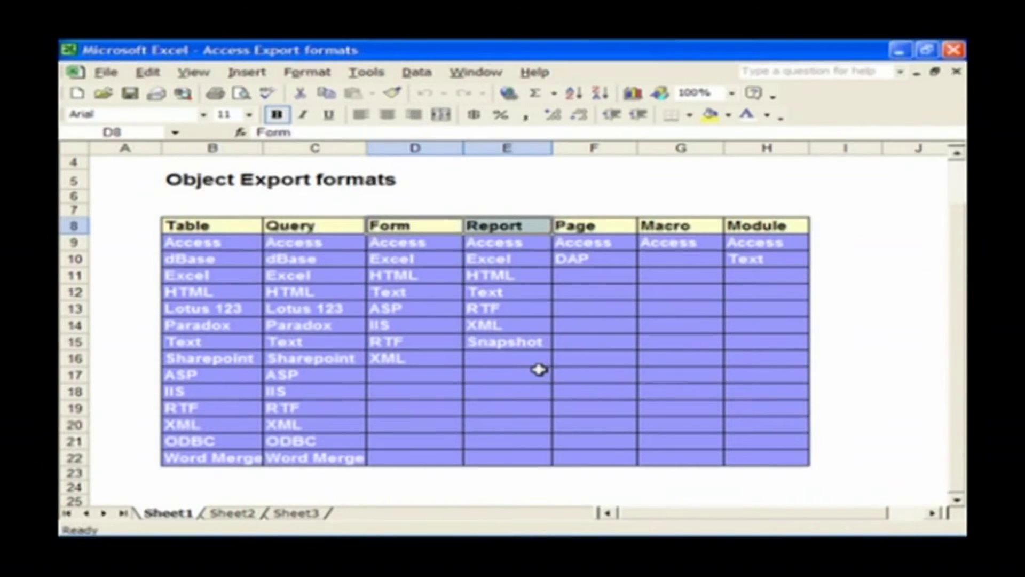
- Examine the export formats listed for pages, macros and modules in the Object Export formats table
click(608, 226)
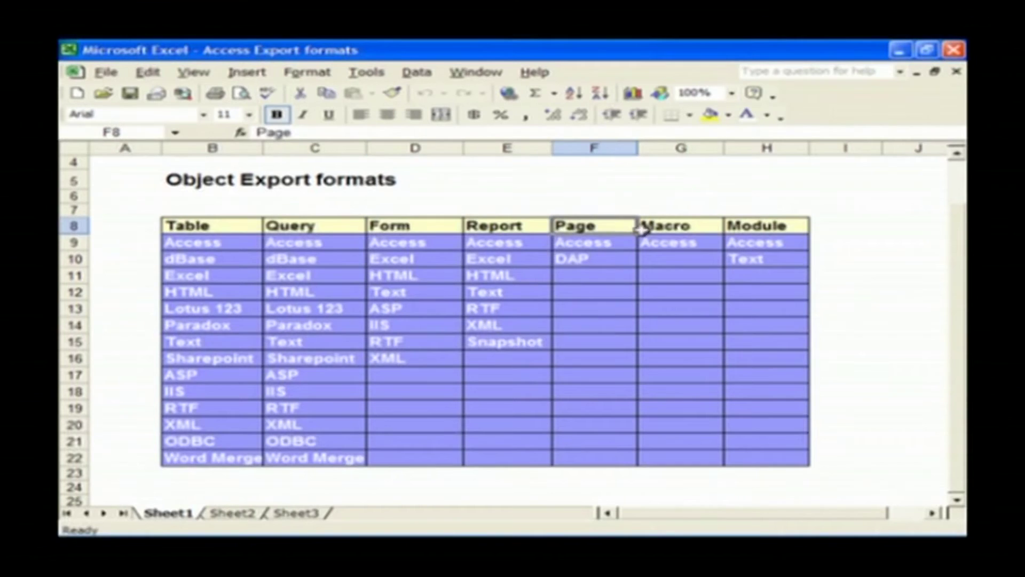
shift+click(750, 226)
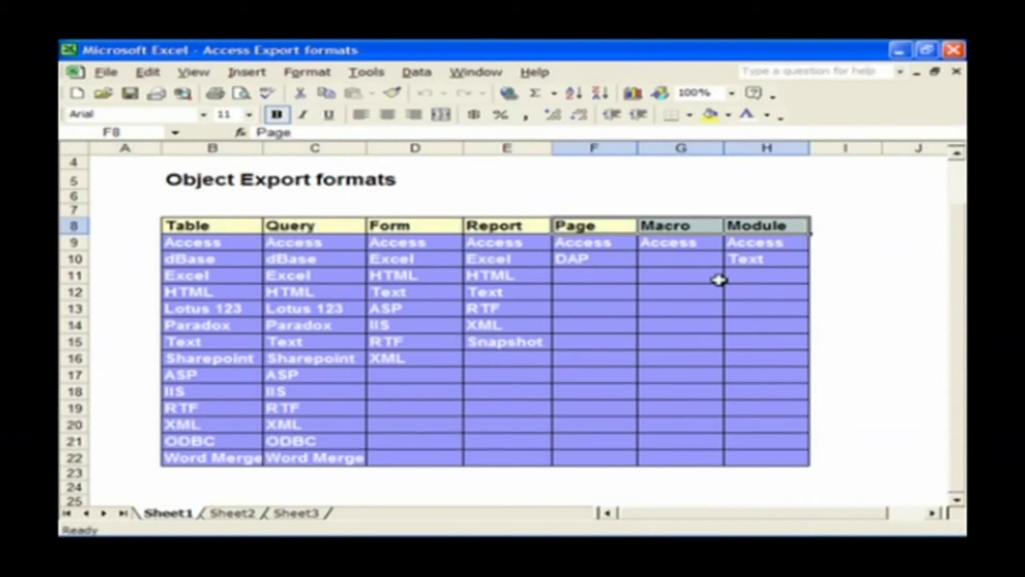
click(698, 281)
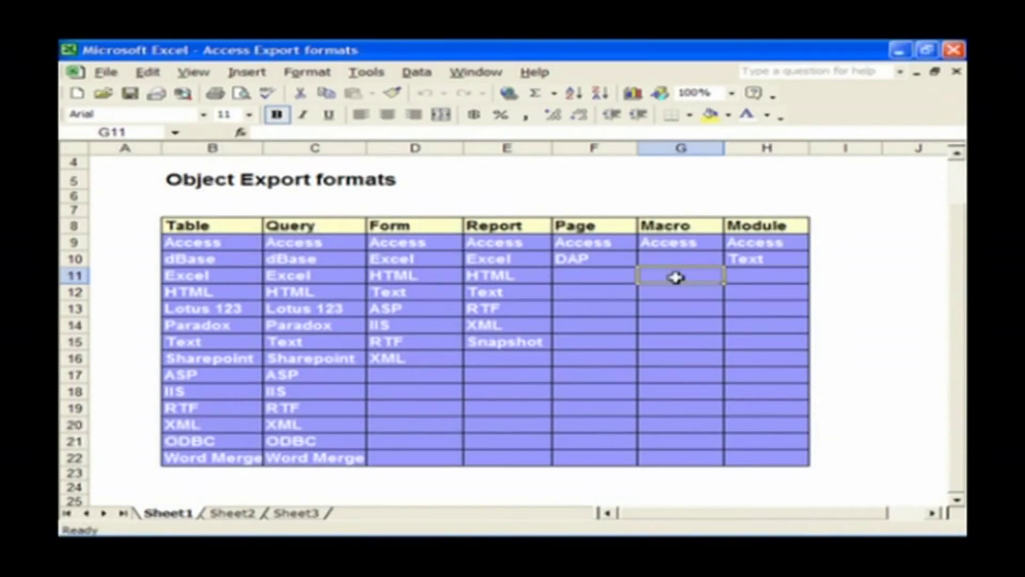
click(686, 226)
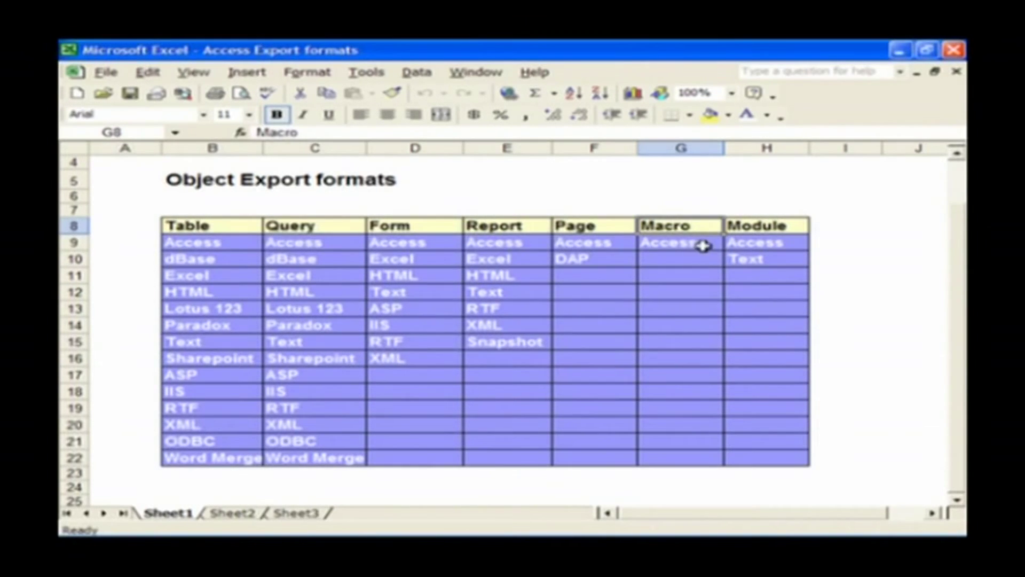
click(702, 245)
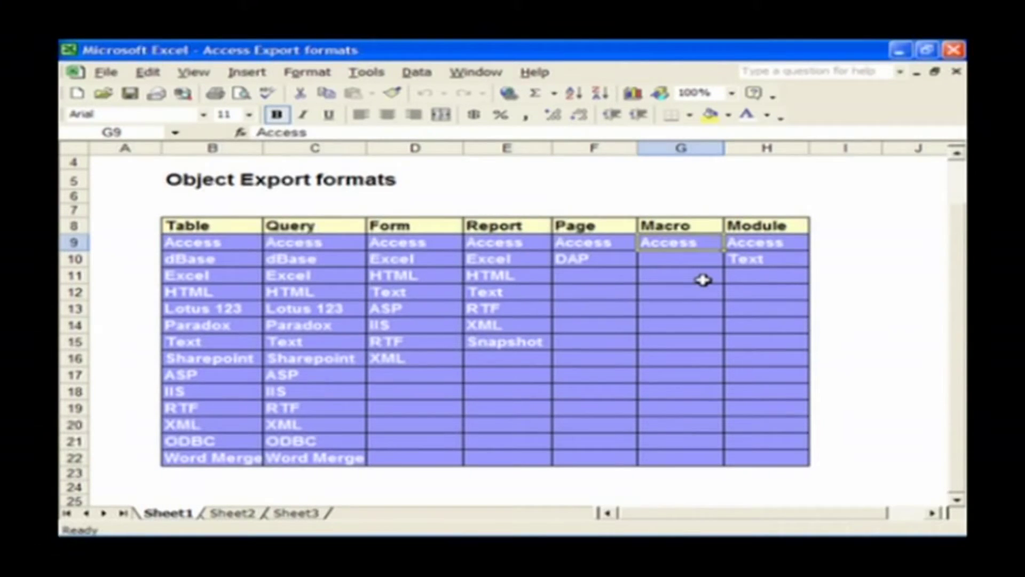
click(680, 376)
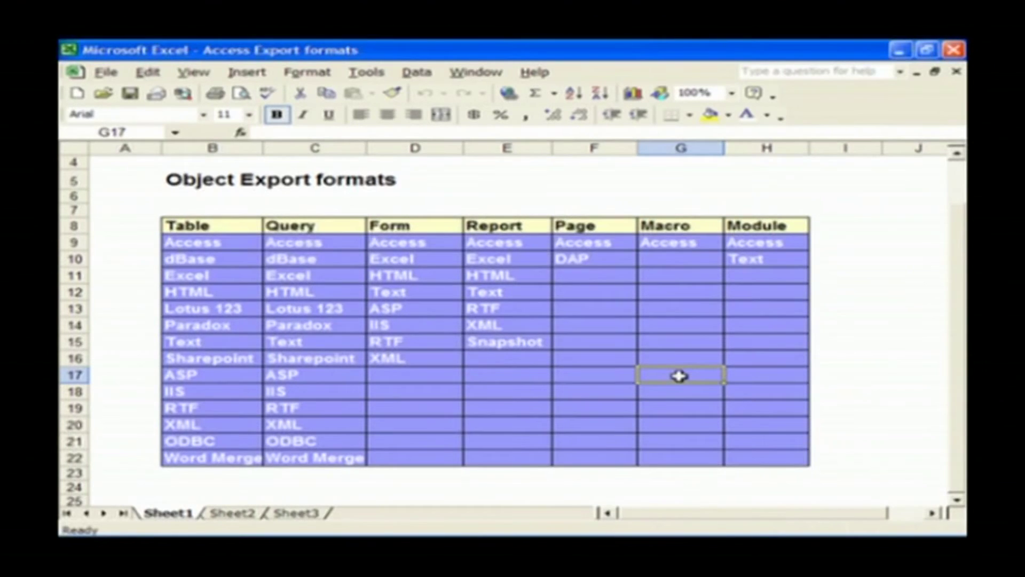
- Switch to the PC Seller database in Access and export the Warranty table to My Documents as a Microsoft Excel 97-2003 file named Warranty
key(alt+Tab)
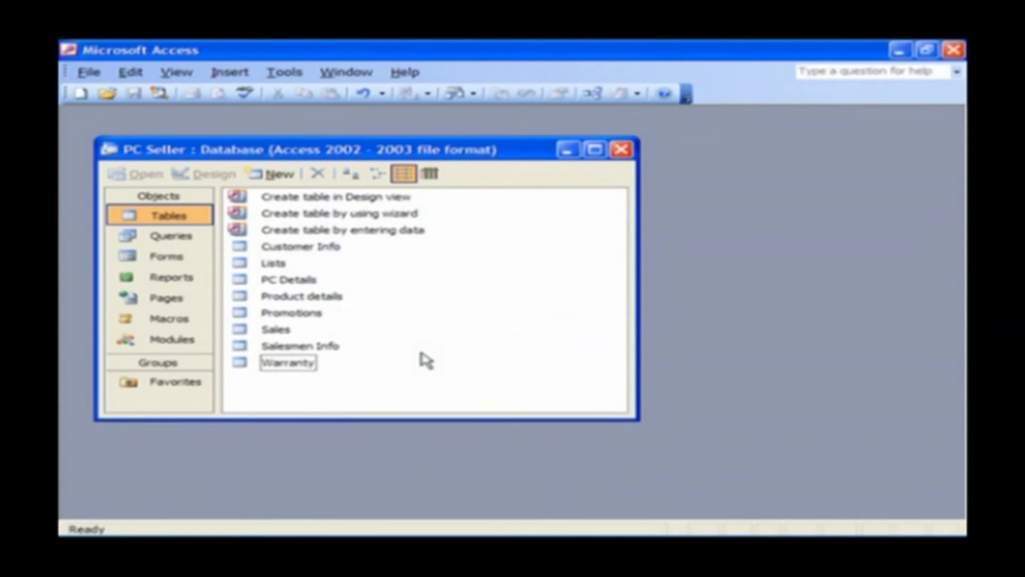
click(291, 367)
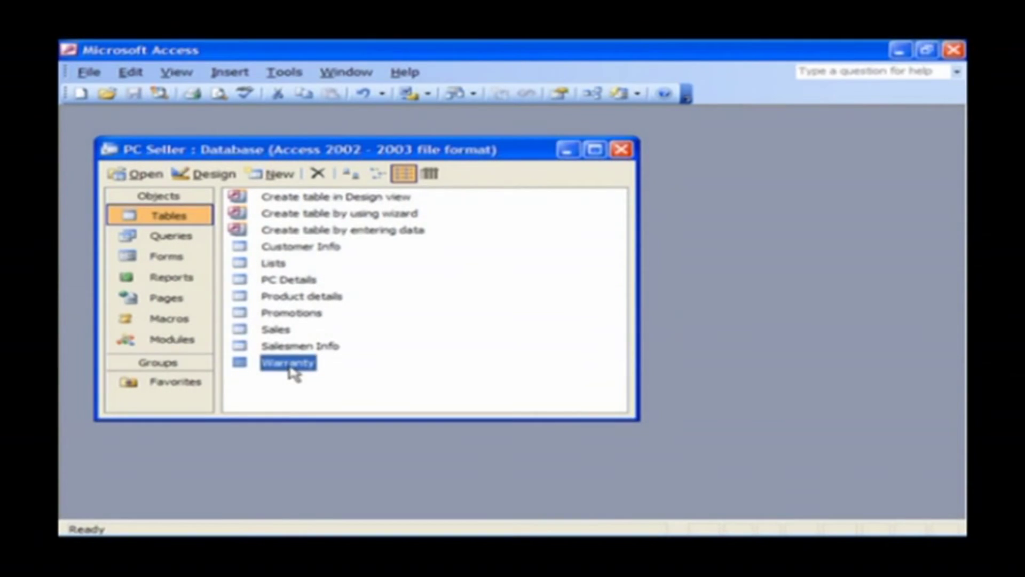
right_click(292, 369)
click(417, 198)
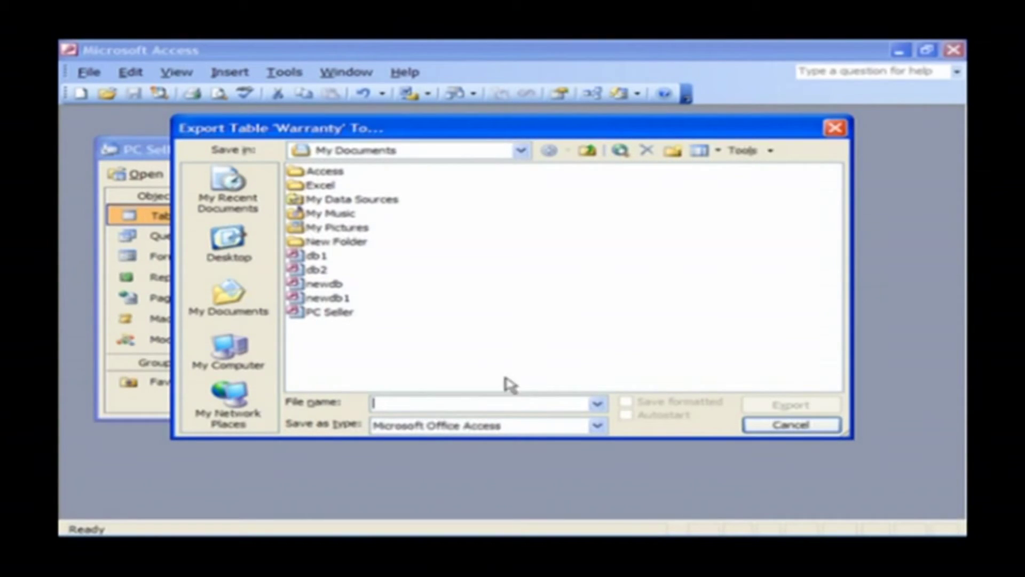
click(597, 426)
scroll(571, 463, down, 2)
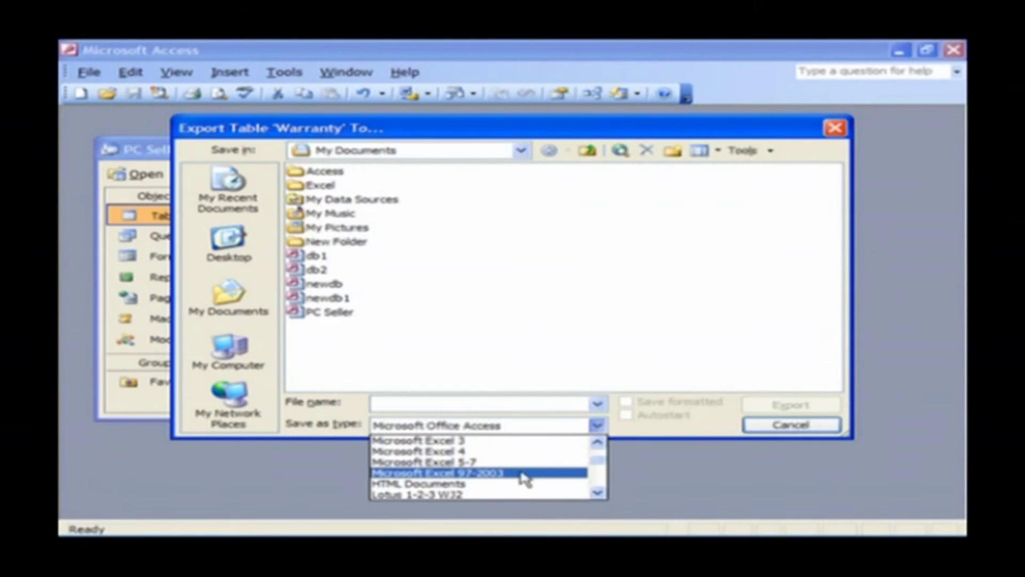
click(533, 473)
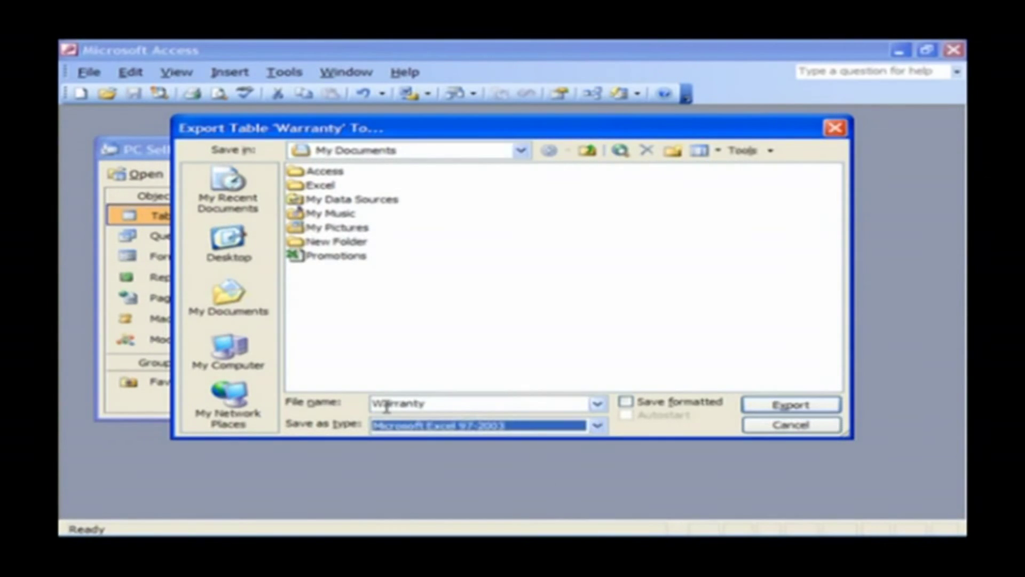
click(449, 404)
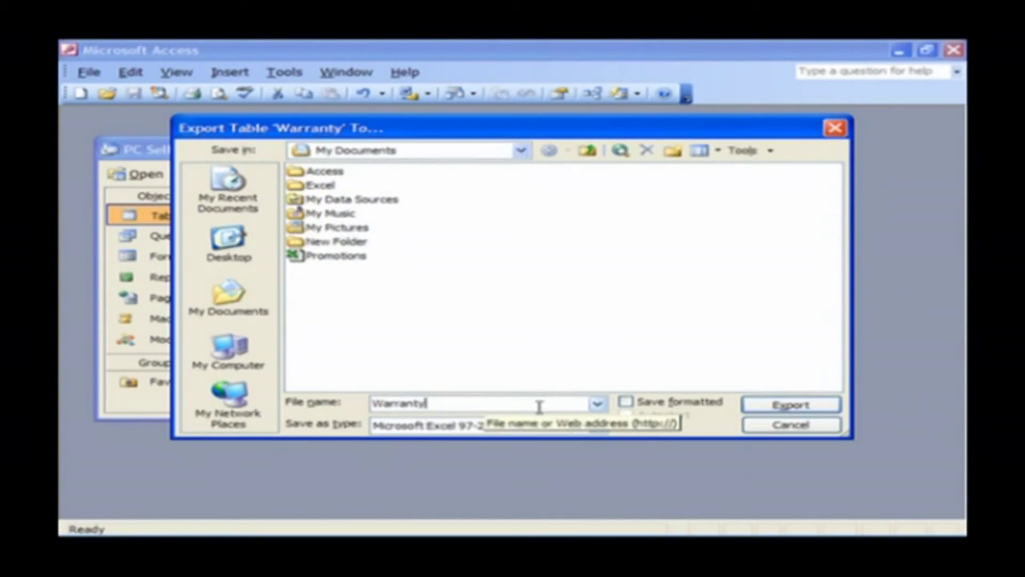
click(819, 411)
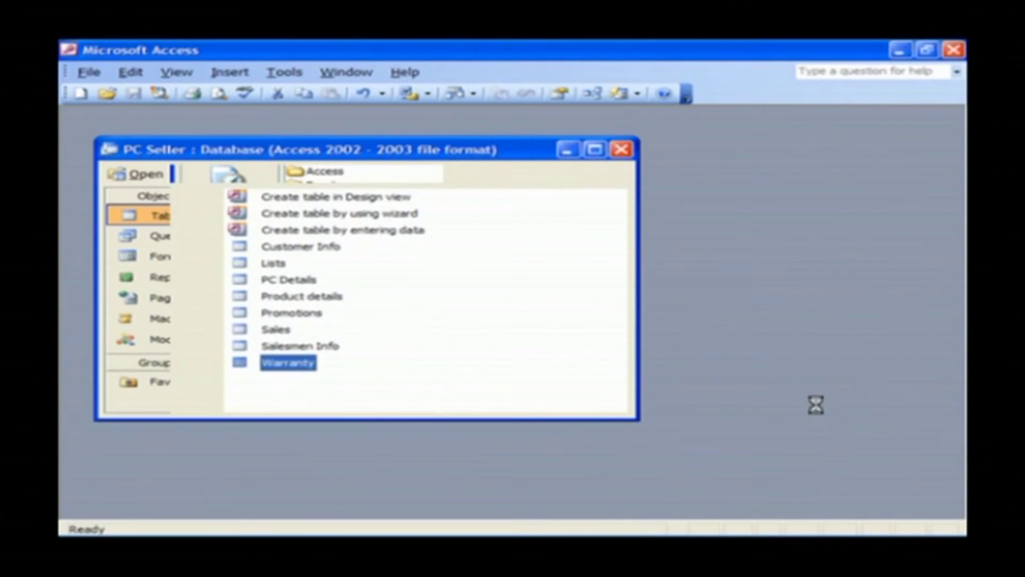
click(529, 341)
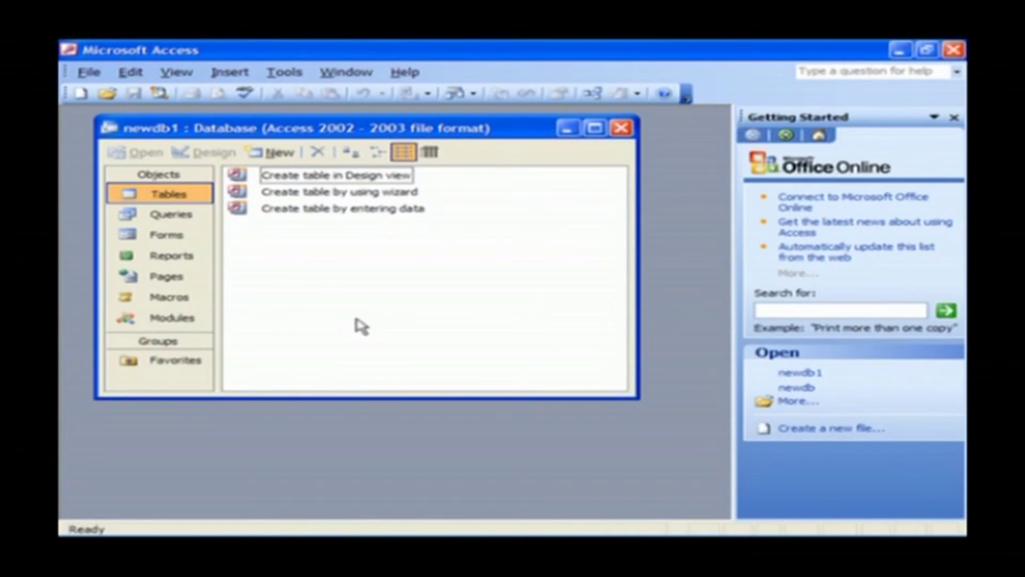
- Look through the queries, forms, reports, pages, macros and modules sections of the newdb1 database
click(187, 217)
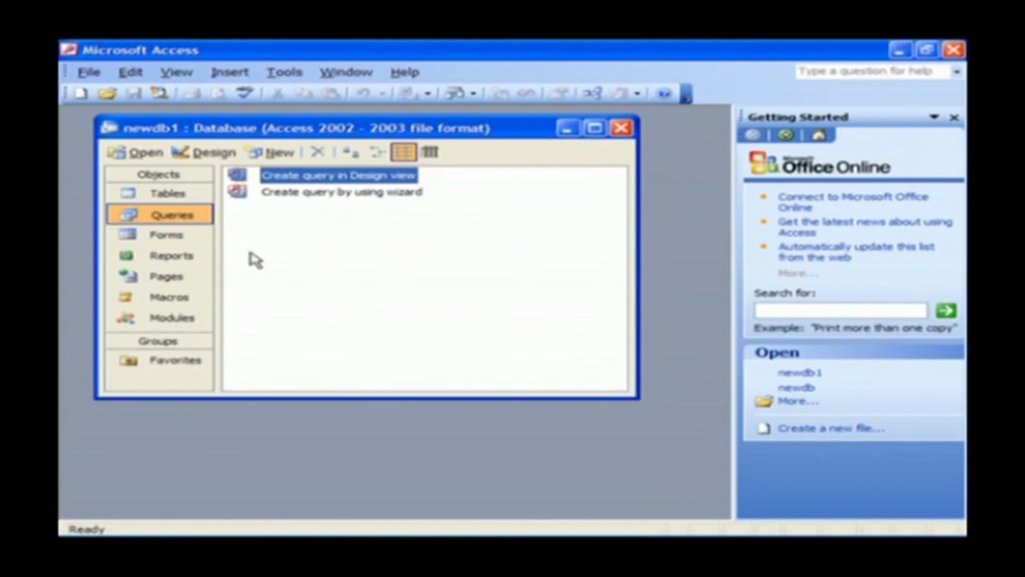
click(209, 237)
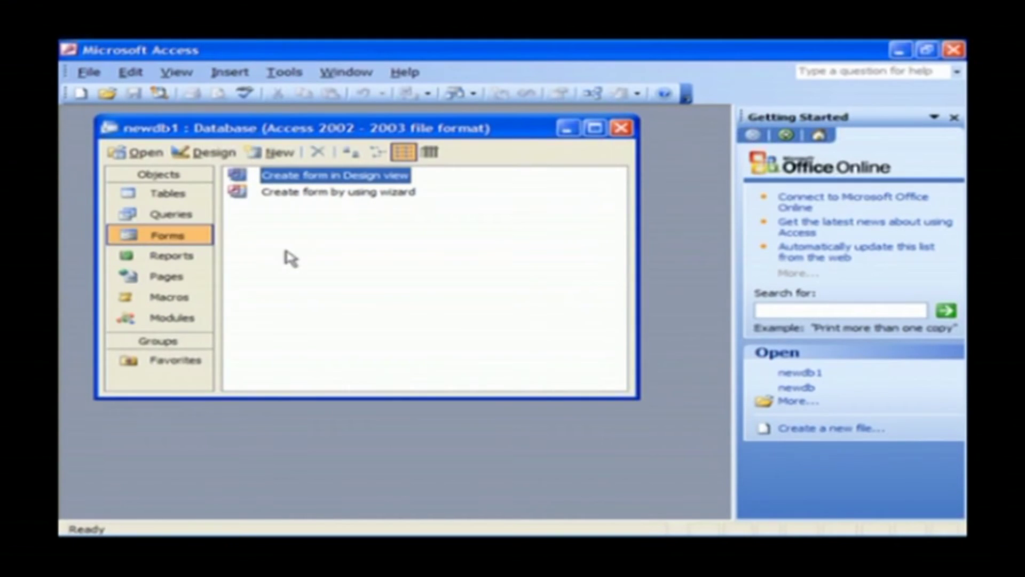
click(199, 258)
click(202, 278)
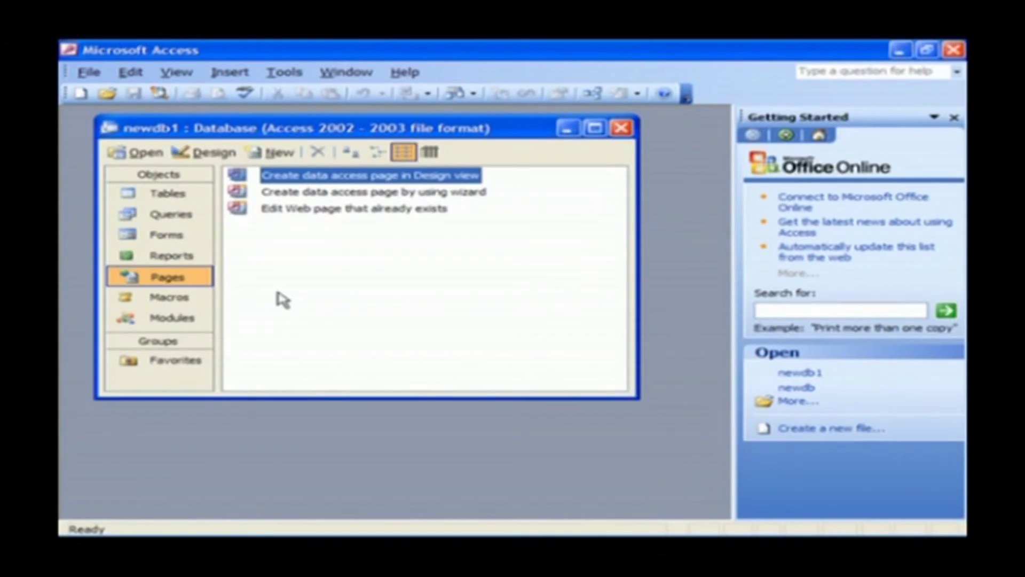
click(206, 298)
click(201, 318)
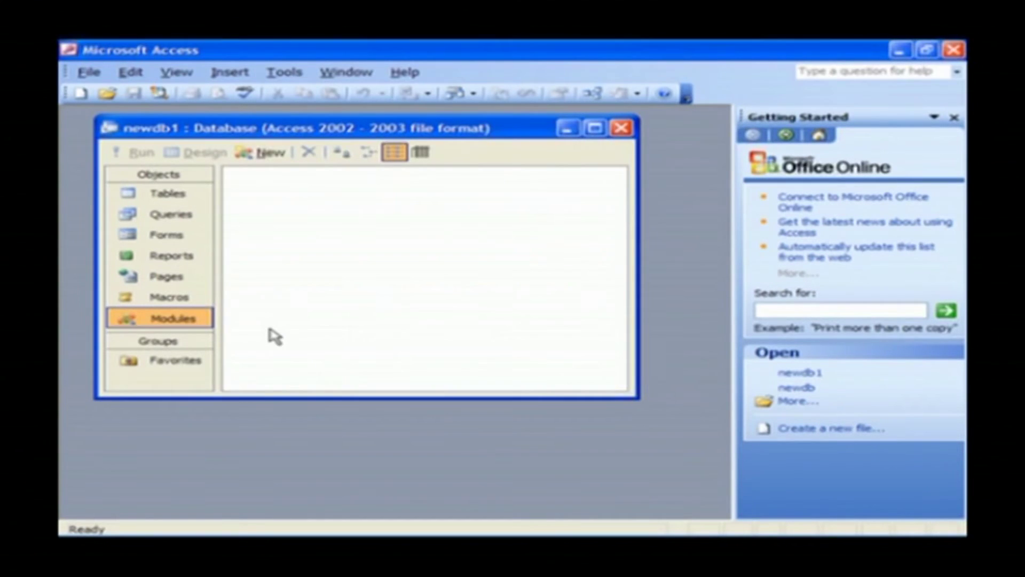
- Review every object type of the newdb1 database in turn, from tables to modules
click(195, 194)
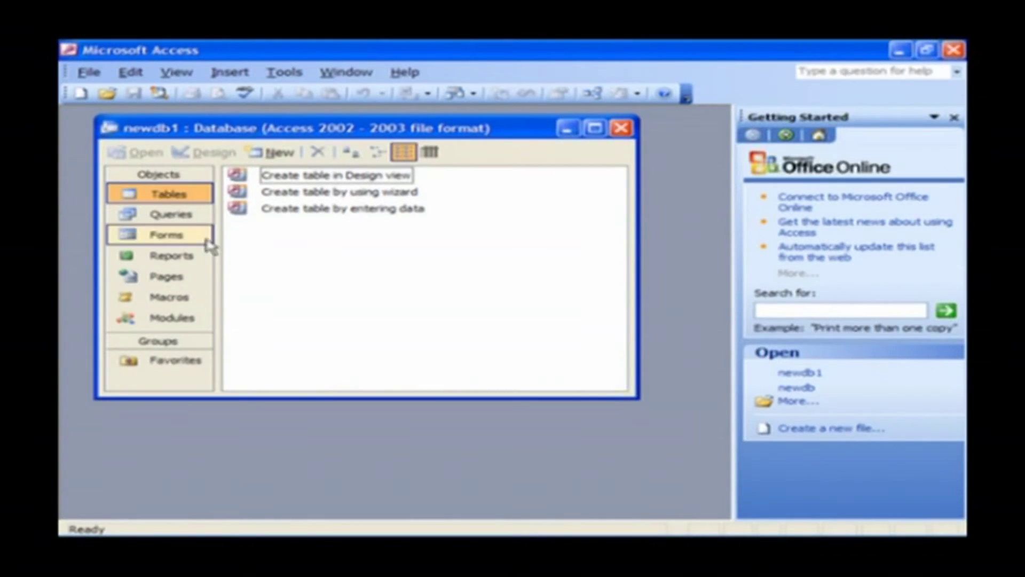
click(189, 217)
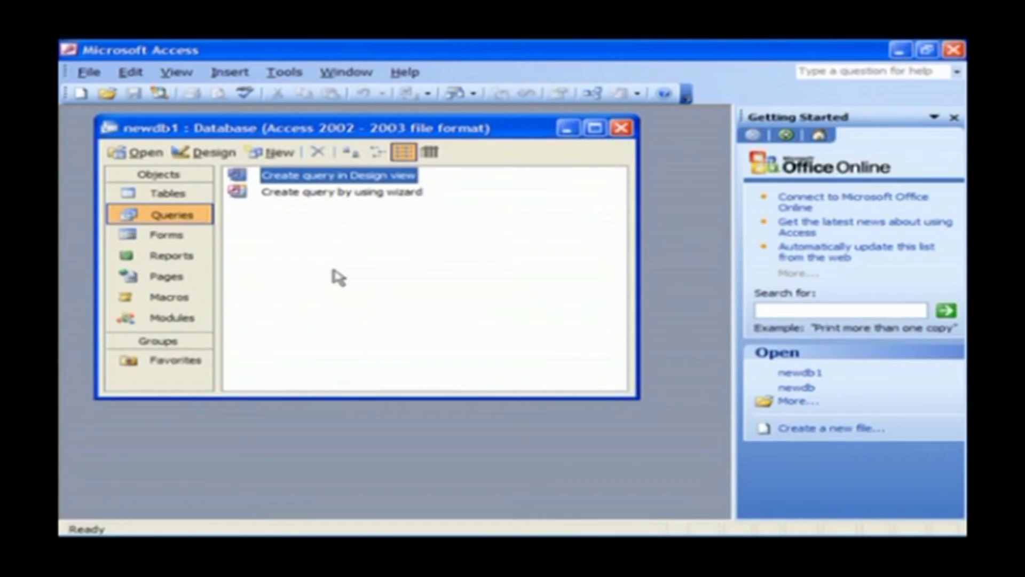
click(197, 236)
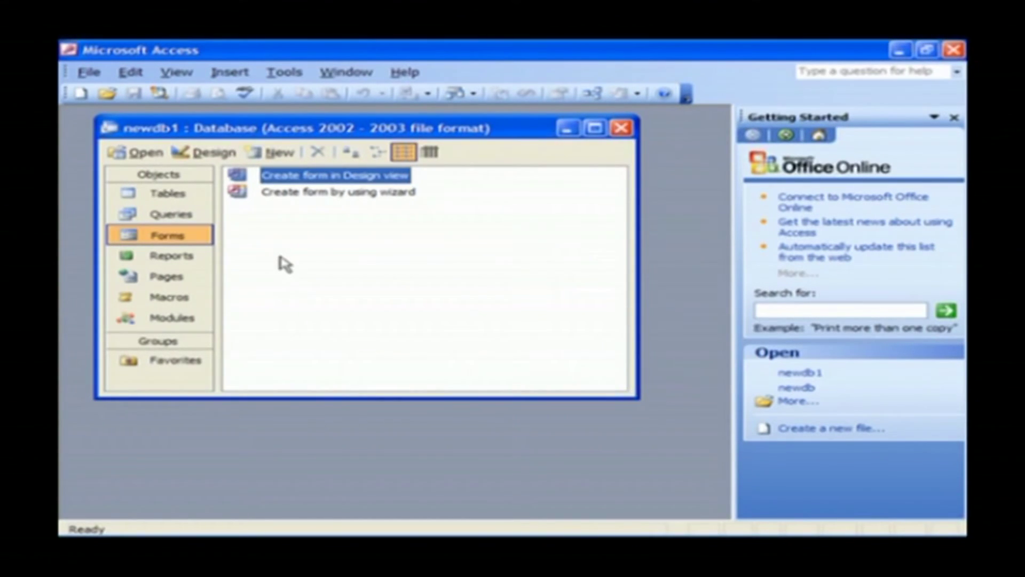
click(184, 260)
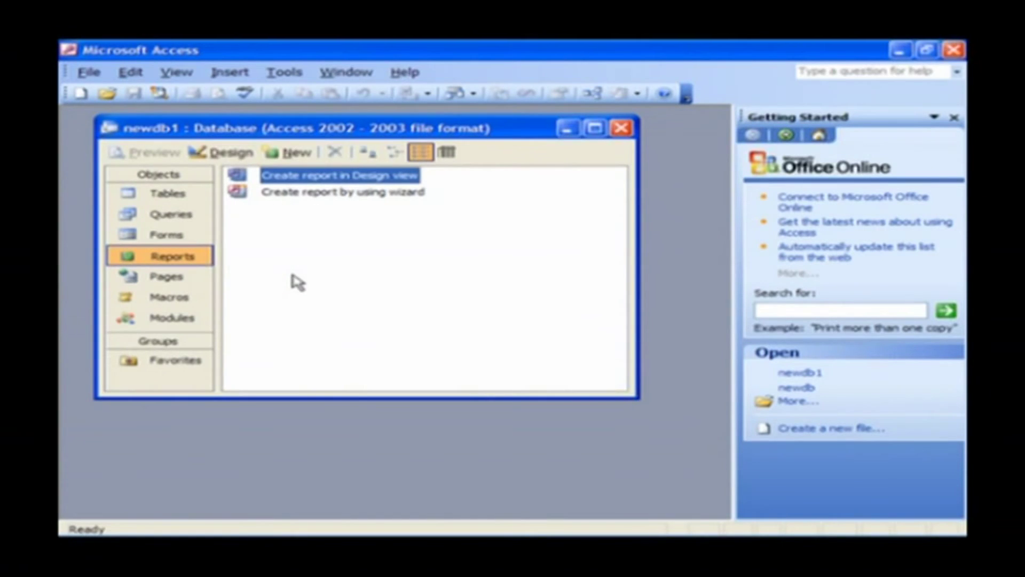
click(193, 282)
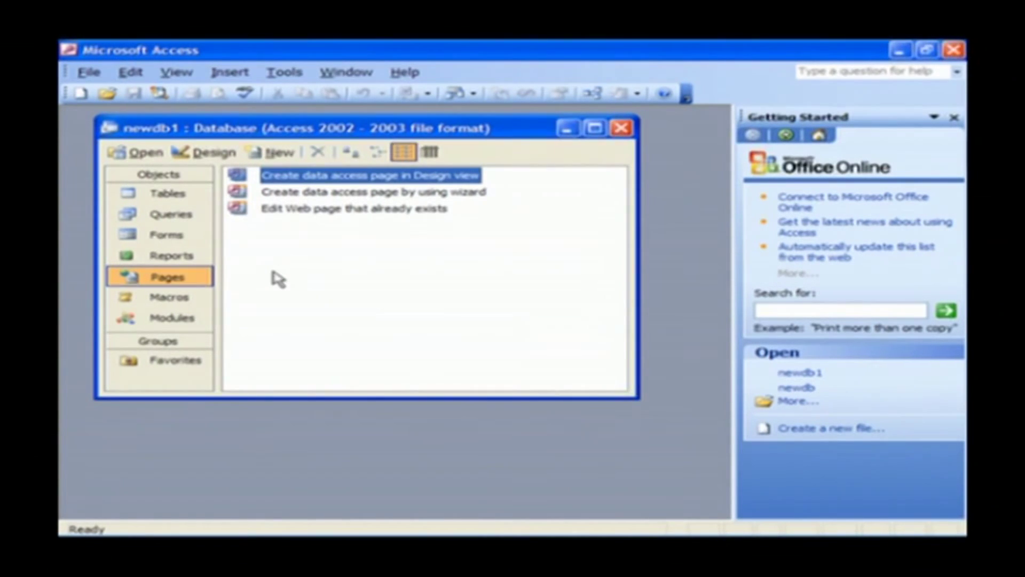
click(208, 297)
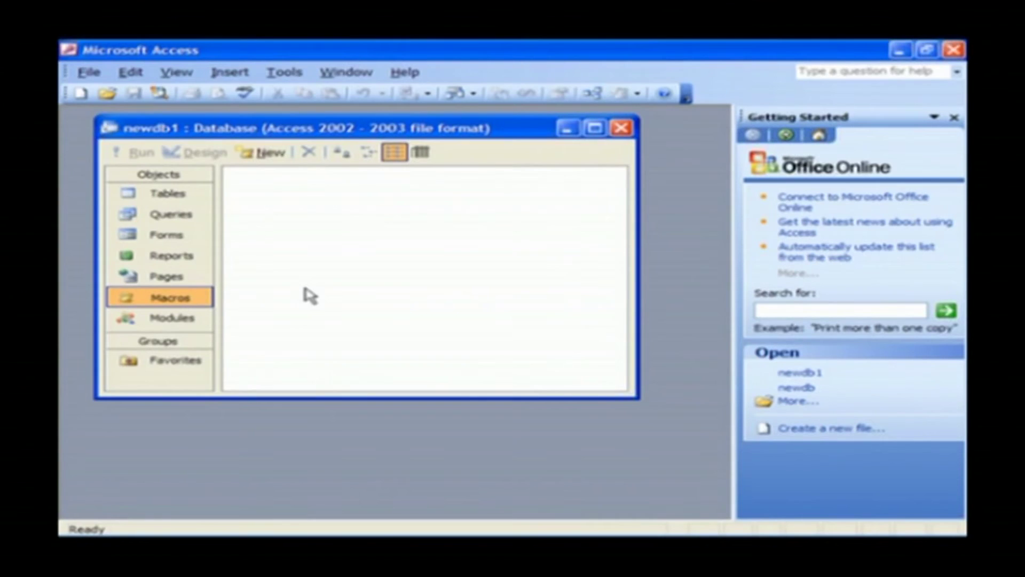
click(194, 318)
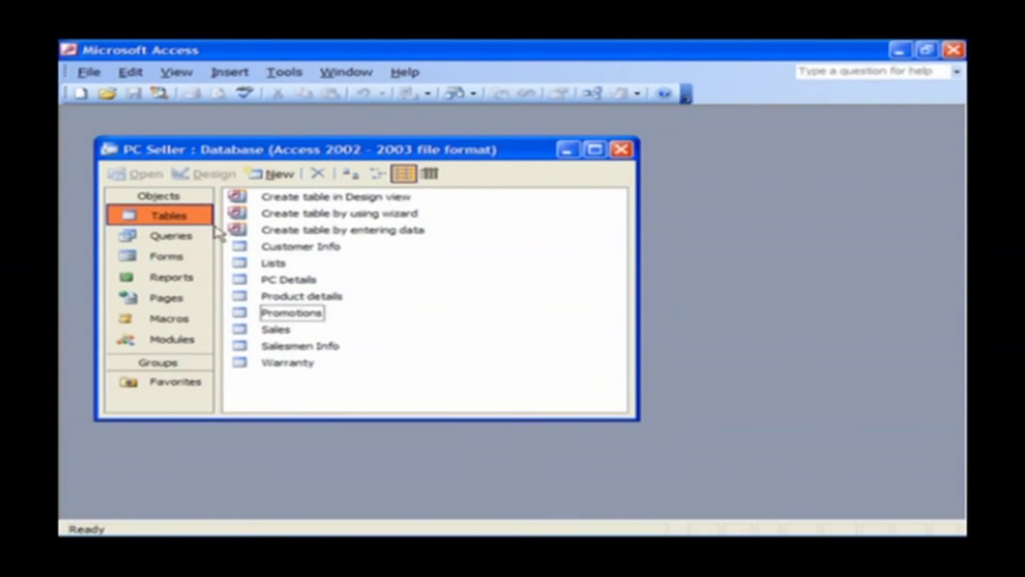
- Start linking external tables to the PC Seller database and browse to the My Documents folder
click(86, 72)
mouse_move(99, 131)
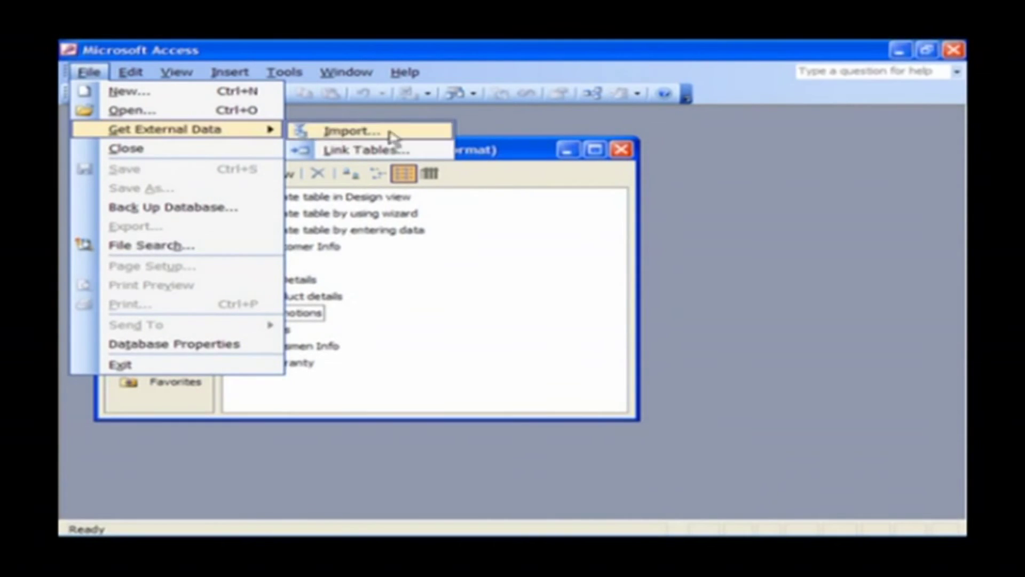
click(442, 155)
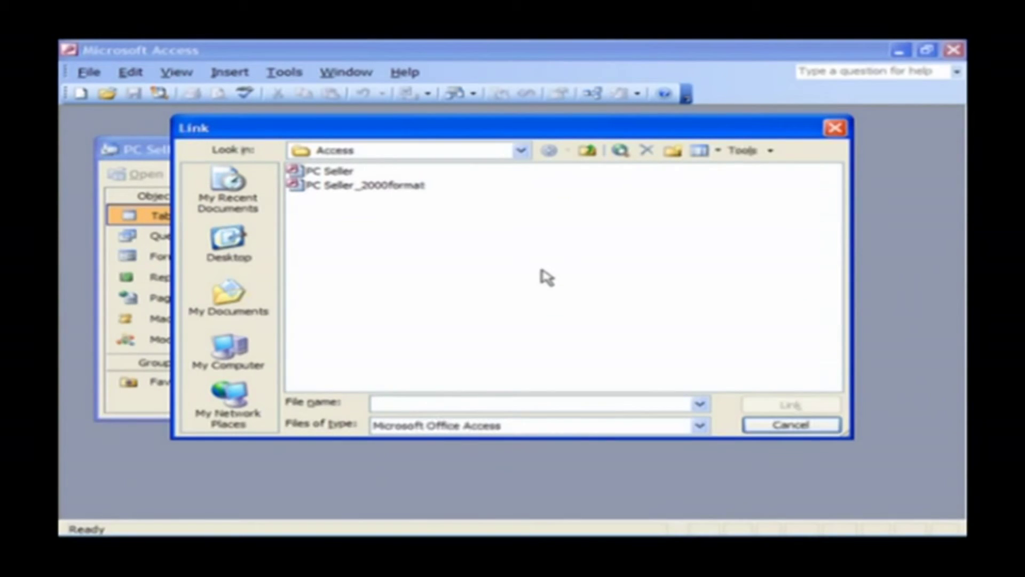
click(235, 293)
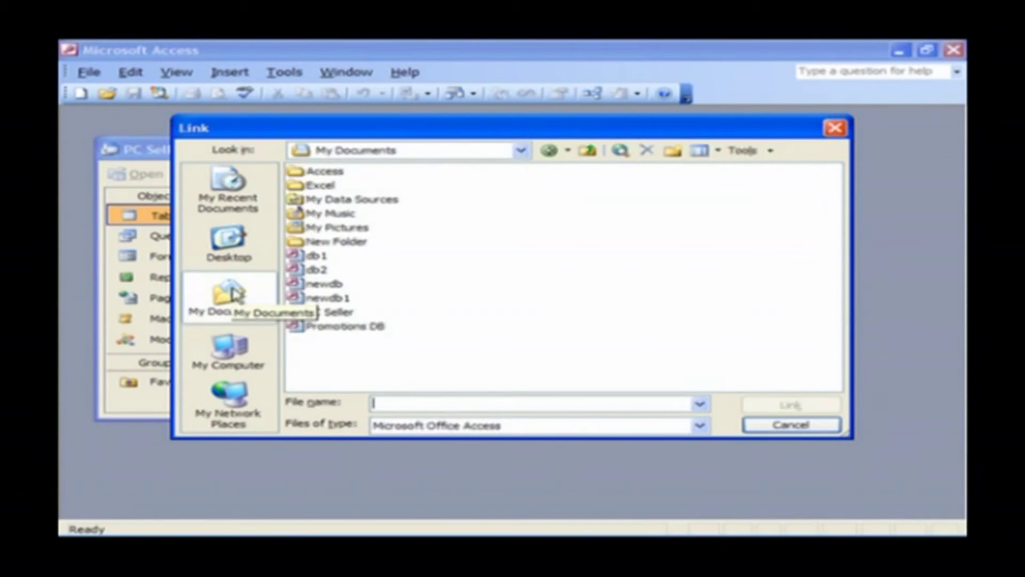
- Examine the file types available for linked tables, keeping Microsoft Office Access as the type
click(698, 425)
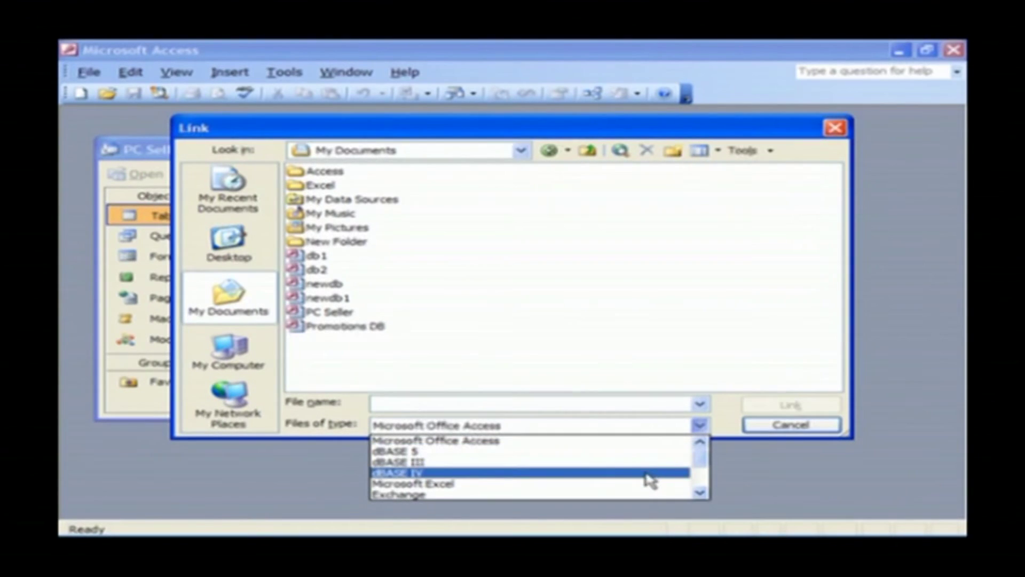
scroll(645, 487, down, 2)
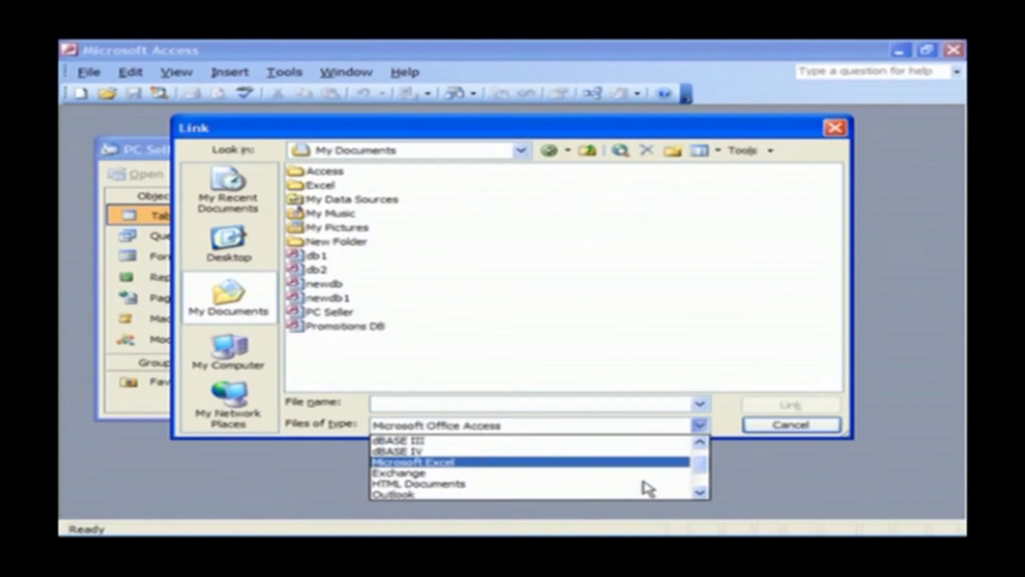
scroll(646, 488, down, 3)
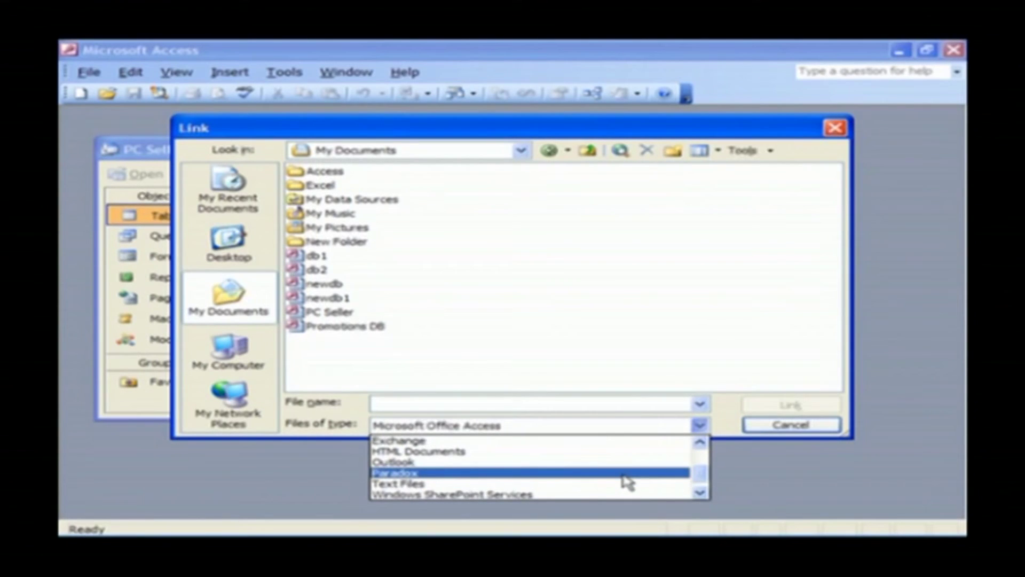
scroll(624, 477, down, 1)
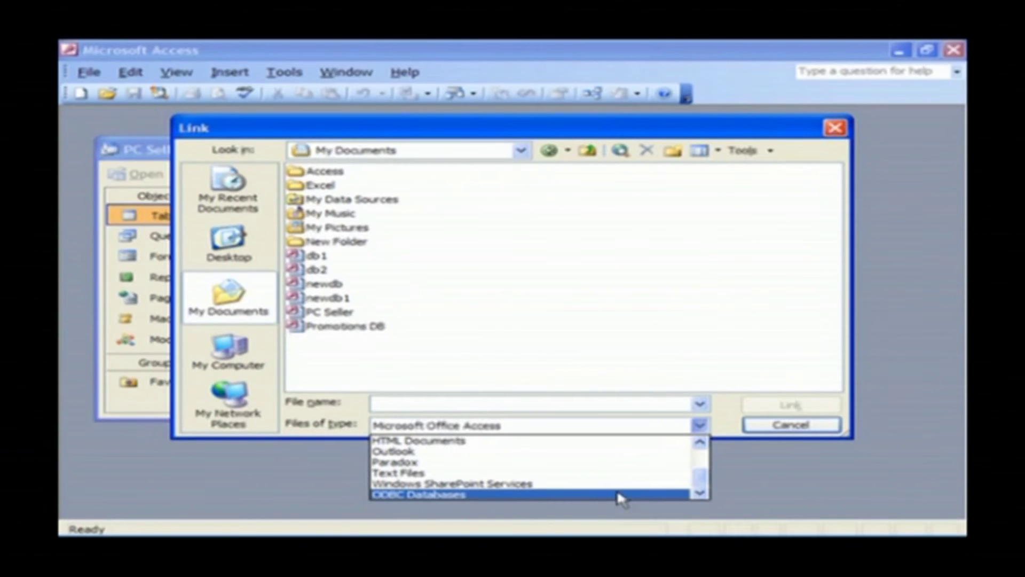
scroll(618, 497, up, 3)
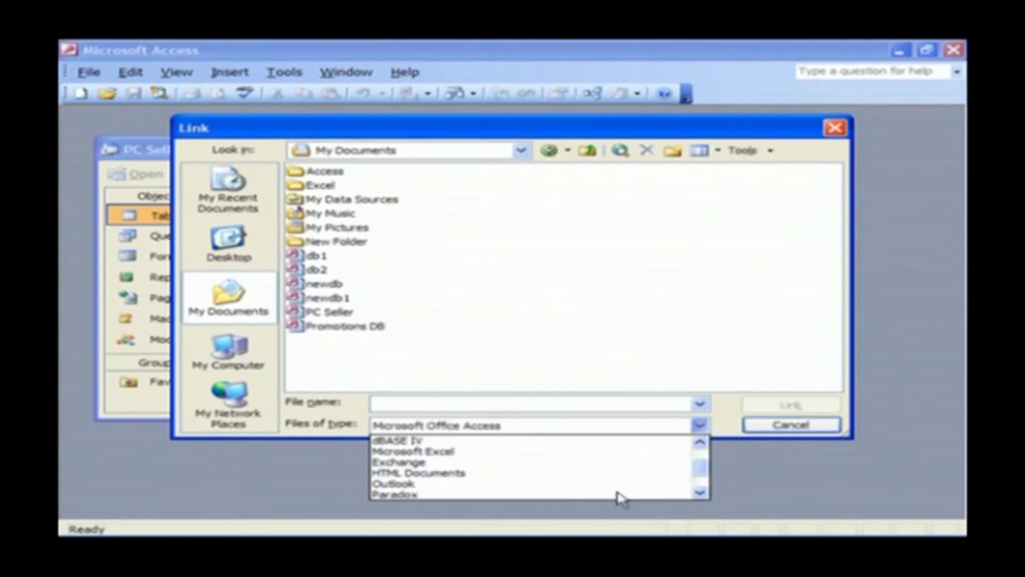
scroll(618, 497, up, 3)
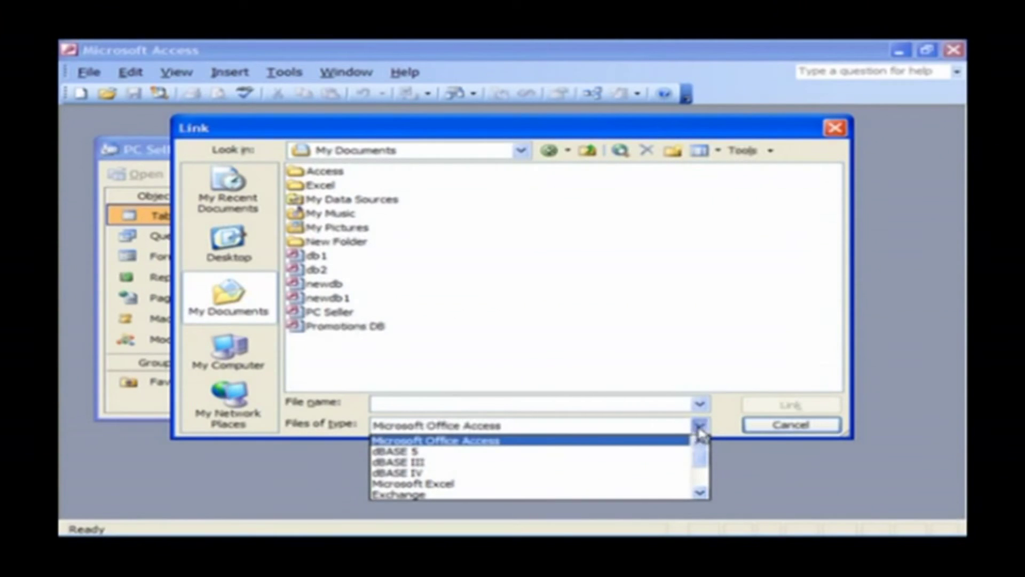
click(729, 426)
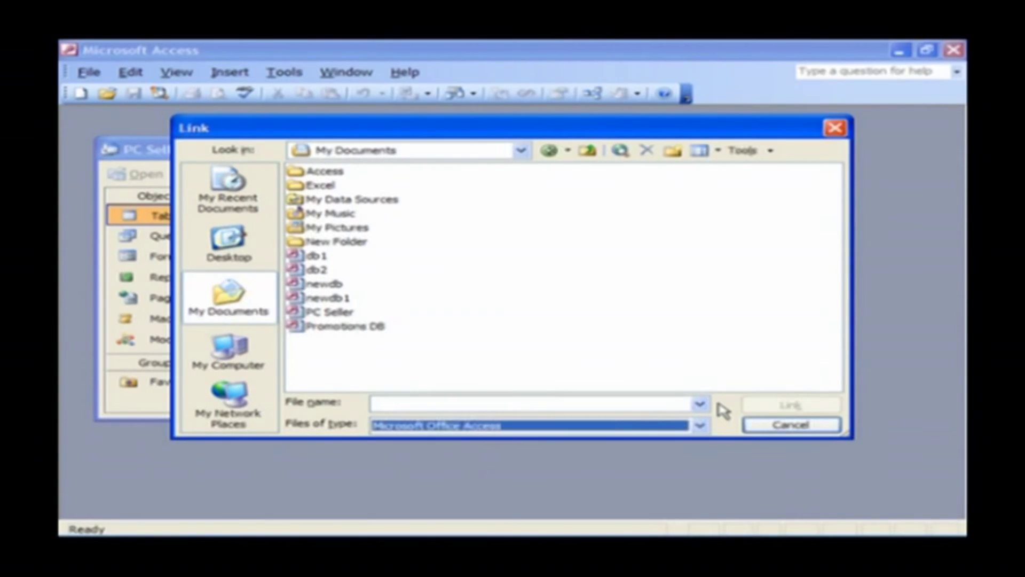
- Link the Promotions table from the Promotions DB database into the PC Seller database
click(374, 327)
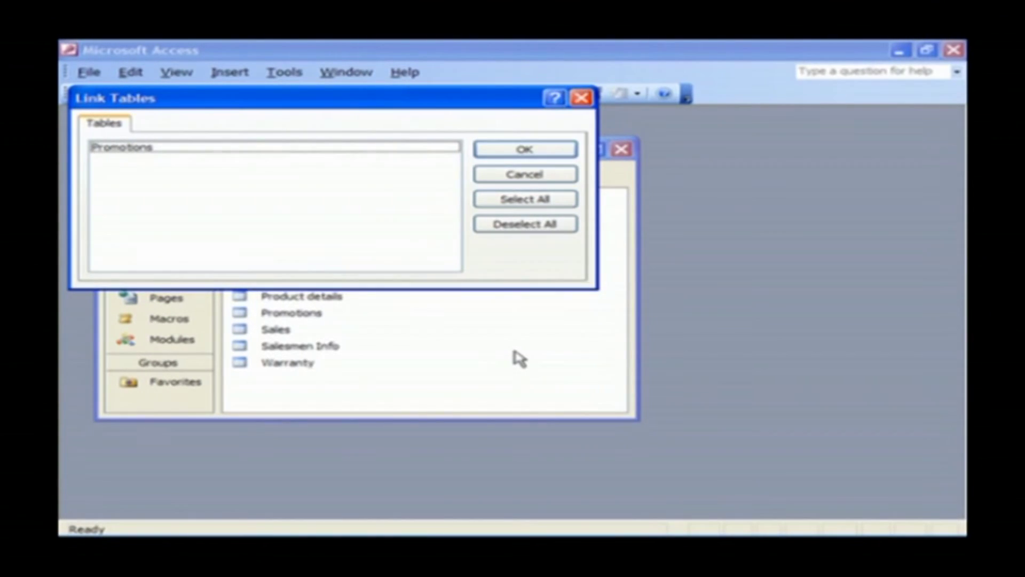
click(181, 152)
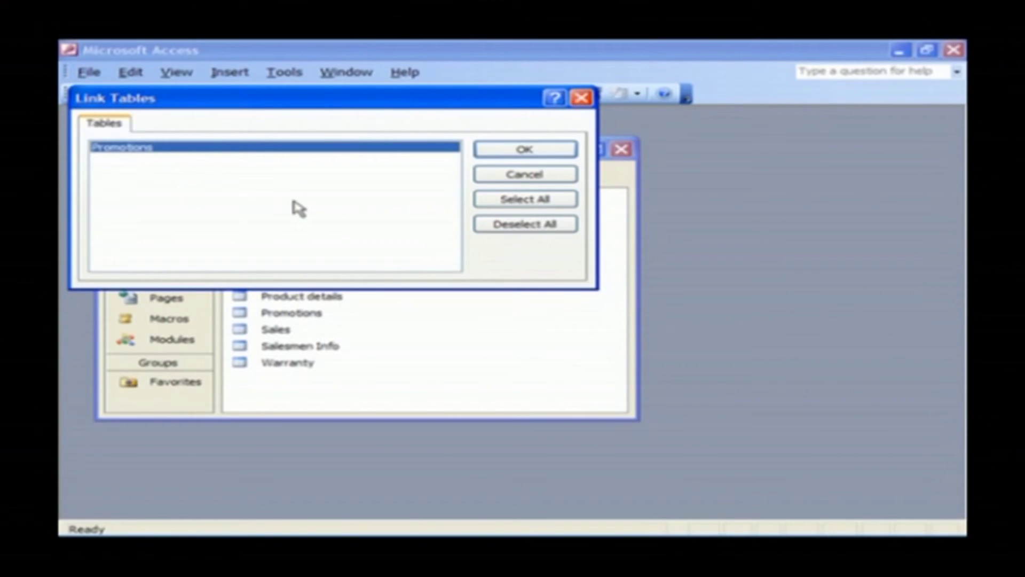
click(540, 156)
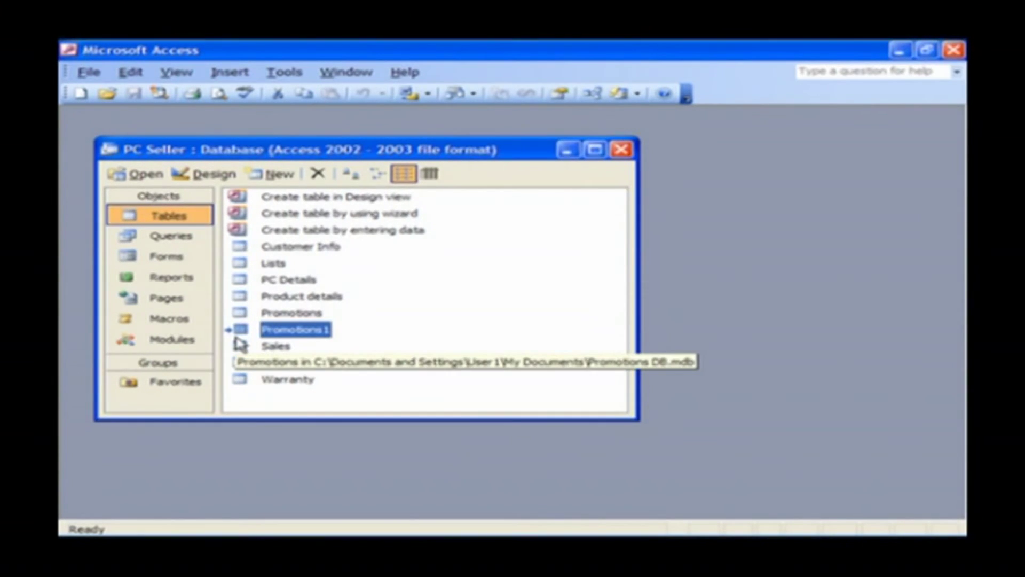
click(451, 332)
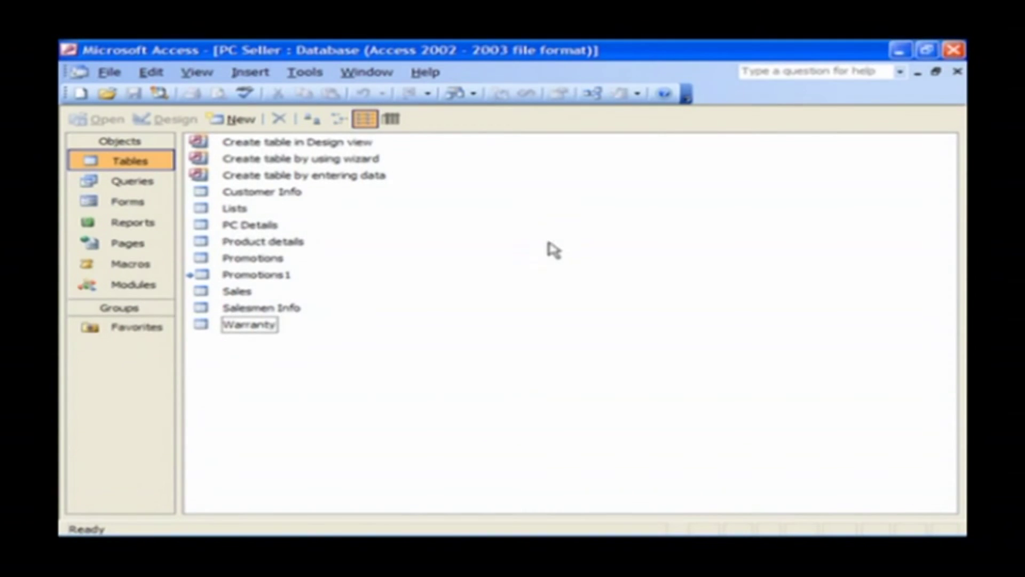
- Open the Warranty table and copy its first ten records
double_click(247, 325)
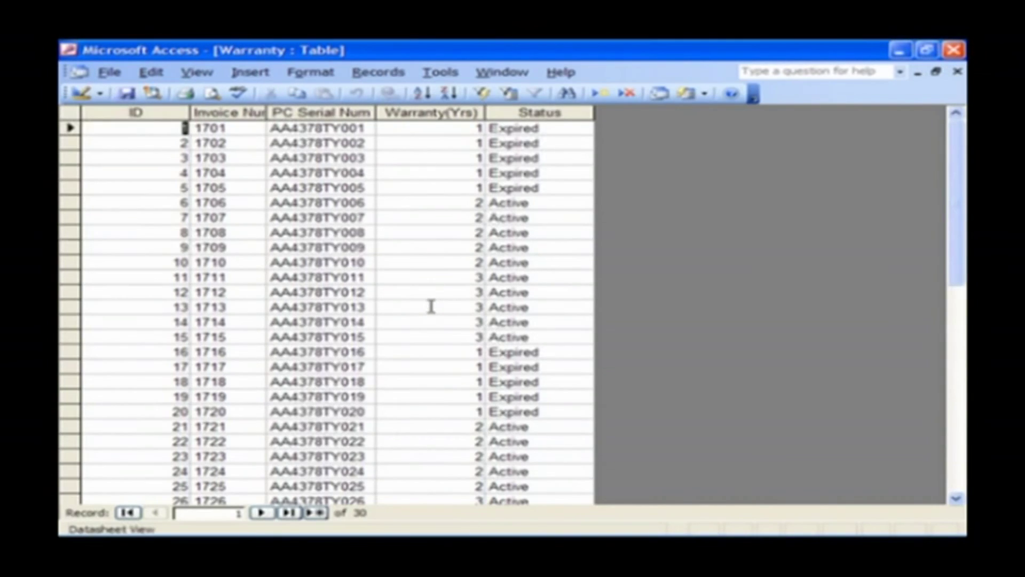
drag(70, 128, 68, 262)
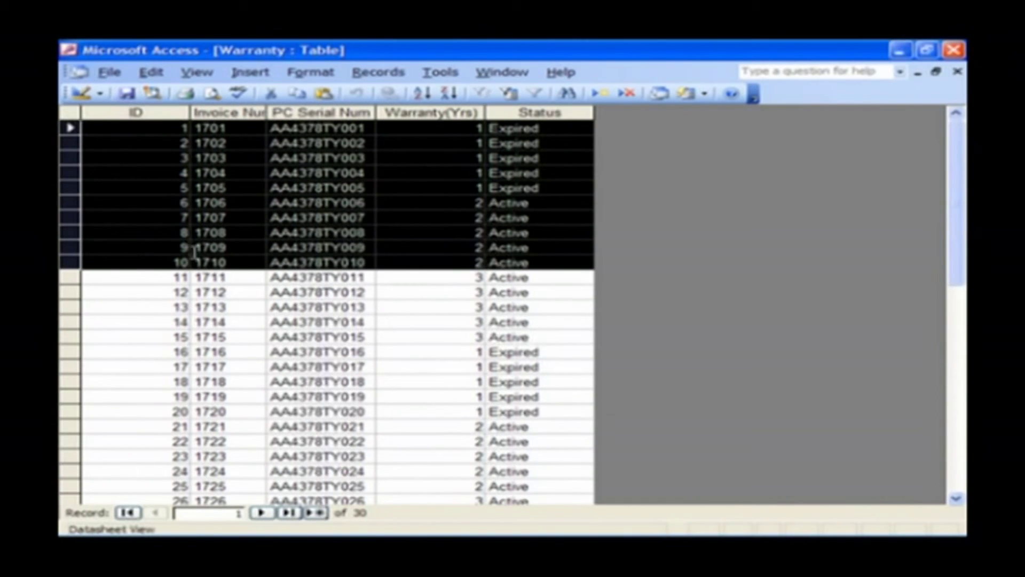
click(297, 95)
click(143, 278)
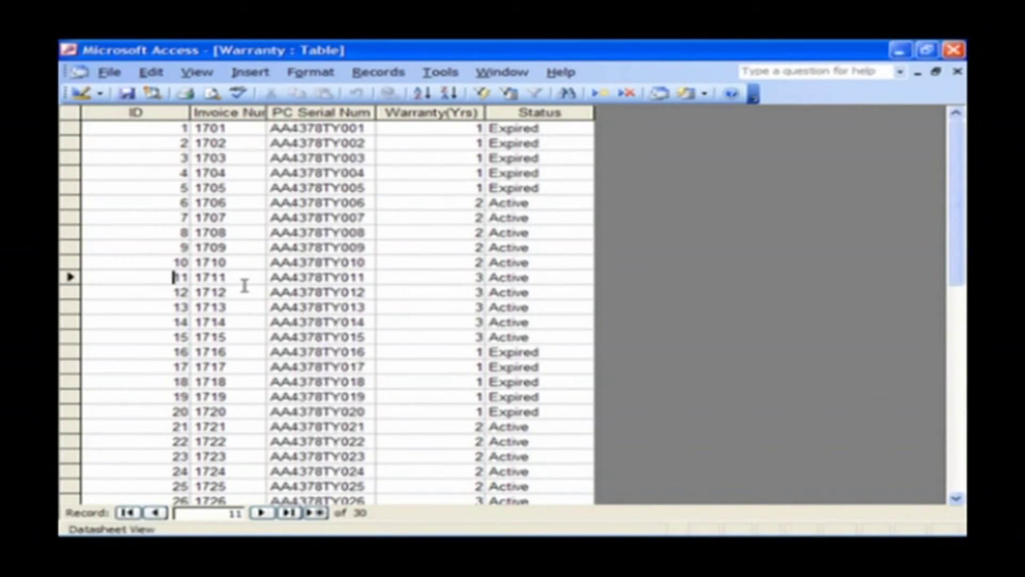
- Switch to Microsoft Word and paste the copied Warranty records into the blank document
key(alt+Tab)
key(alt+Tab)
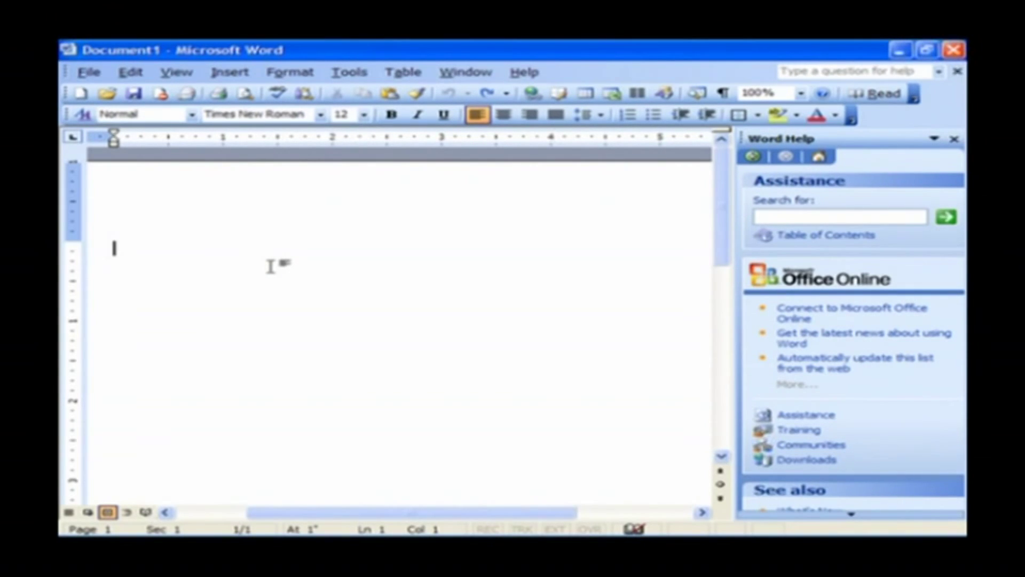
click(389, 95)
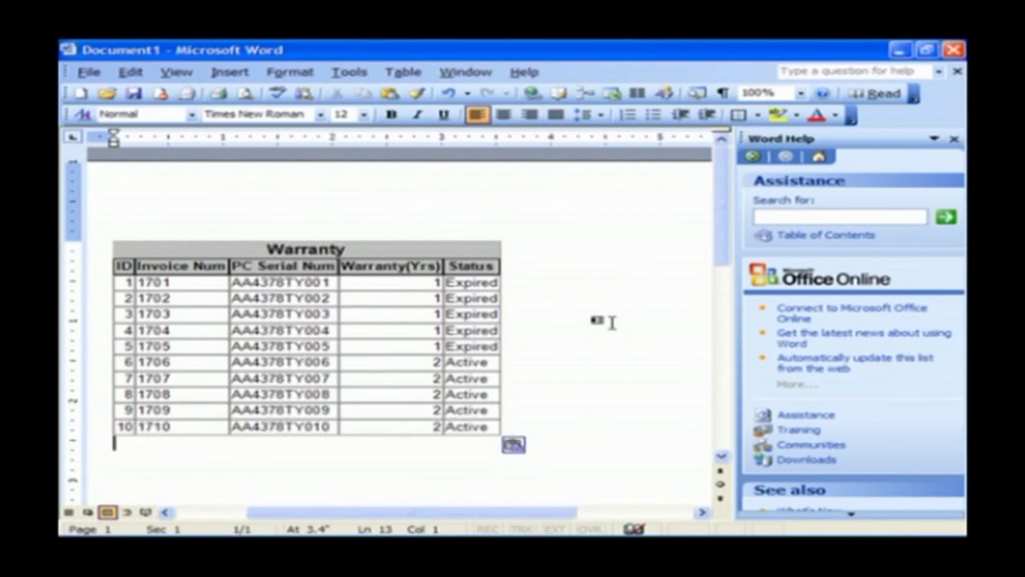
- Return to Microsoft Access, close the Warranty table and analyze it with Microsoft Office Excel
key(alt+Tab)
key(alt+Tab)
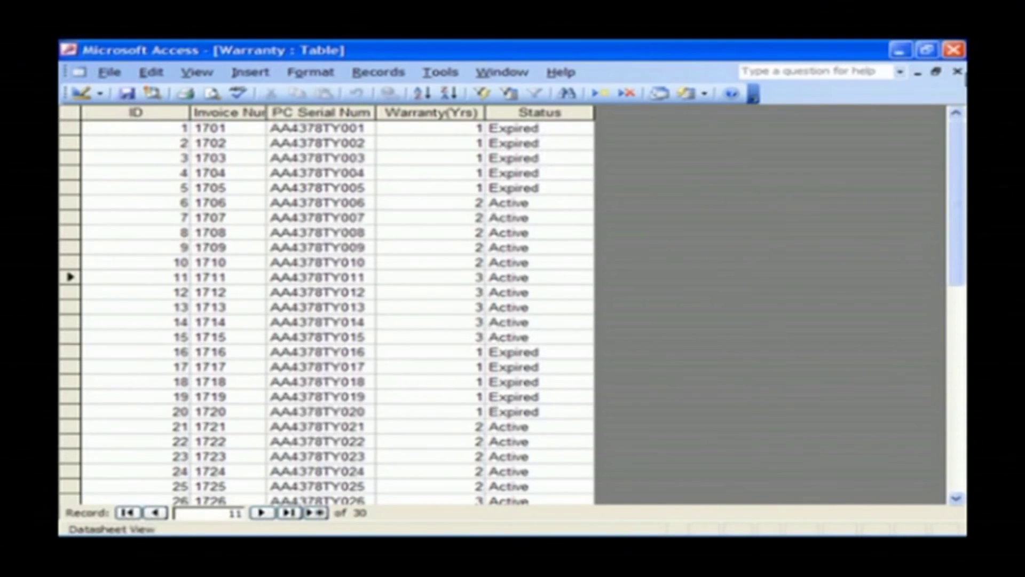
click(957, 71)
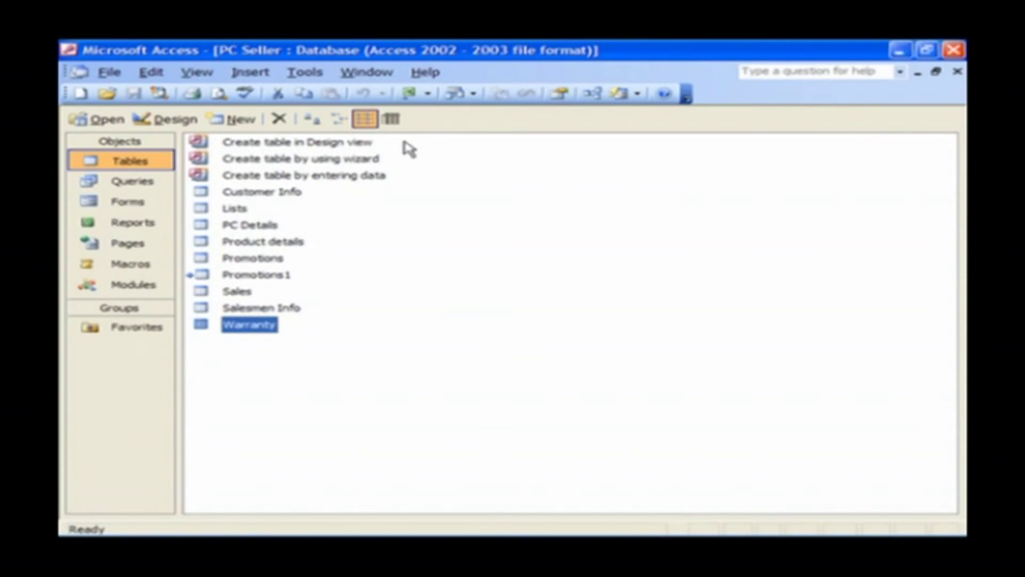
click(427, 95)
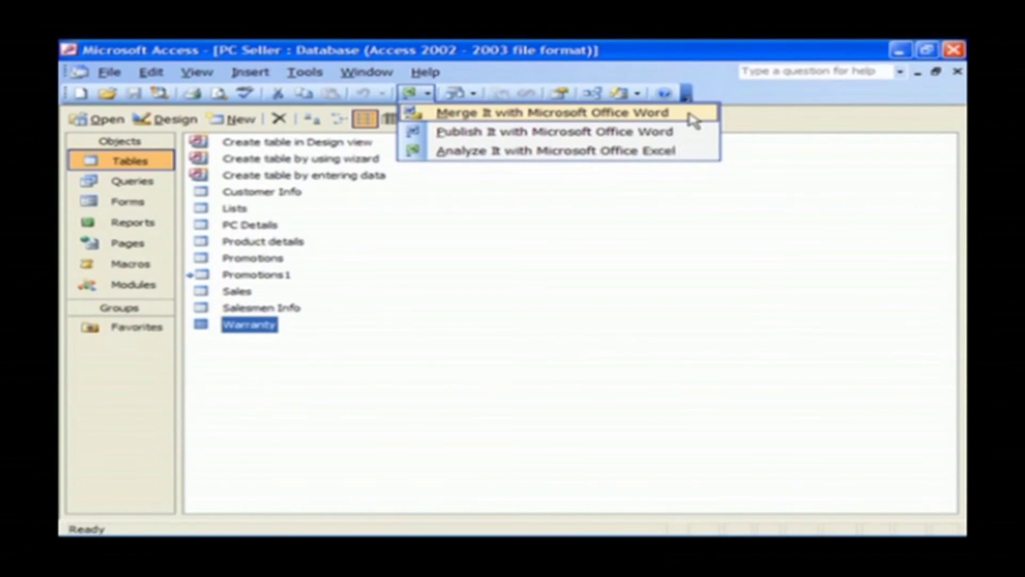
click(702, 151)
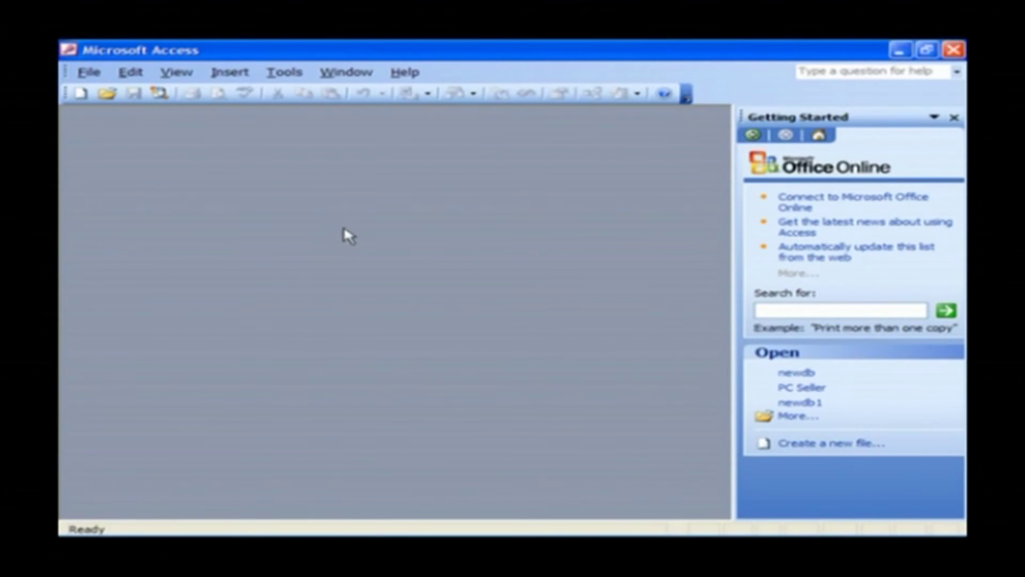
- Create a blank database named db1 in My Documents and show its queries section
click(89, 72)
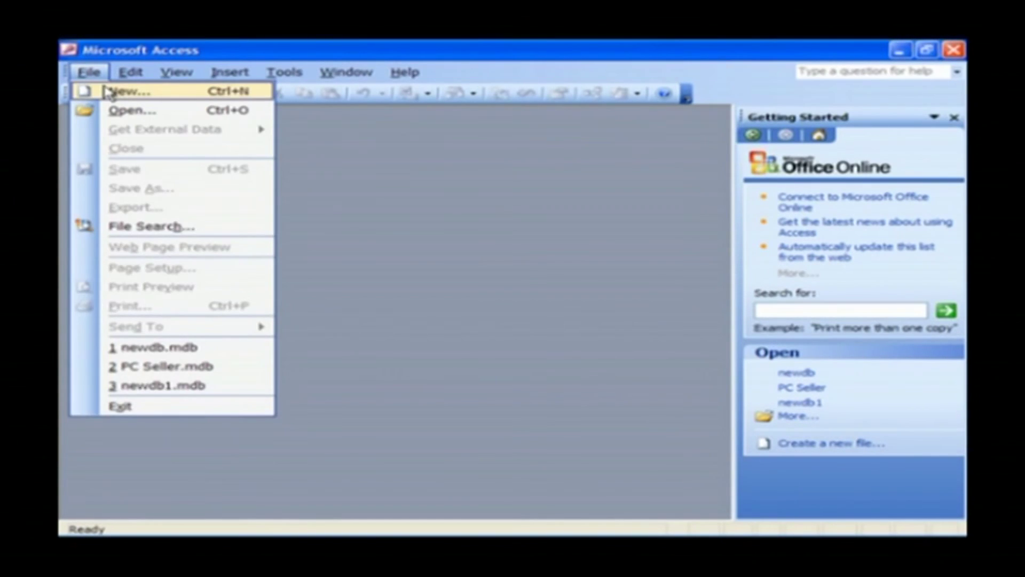
click(109, 90)
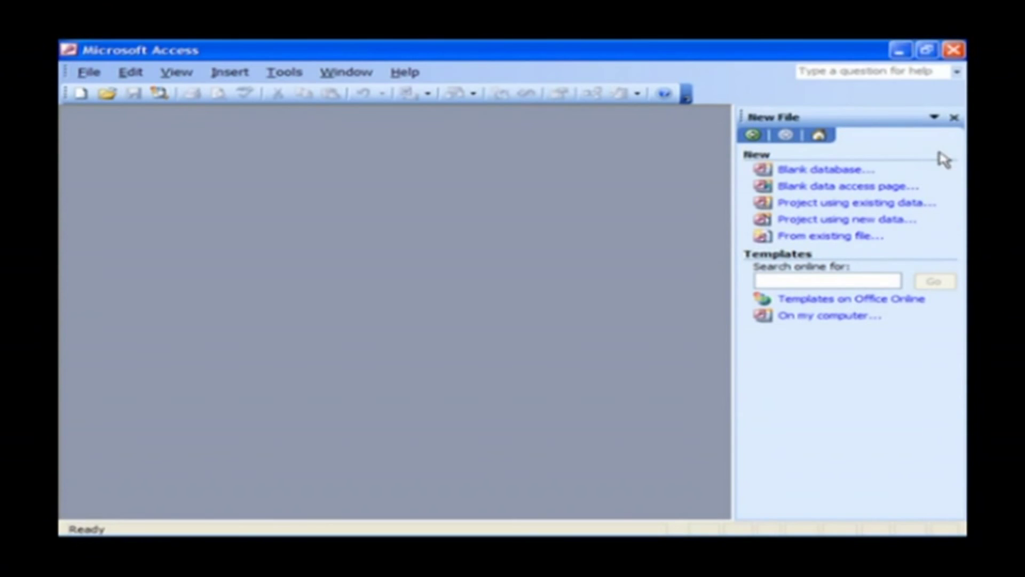
click(854, 171)
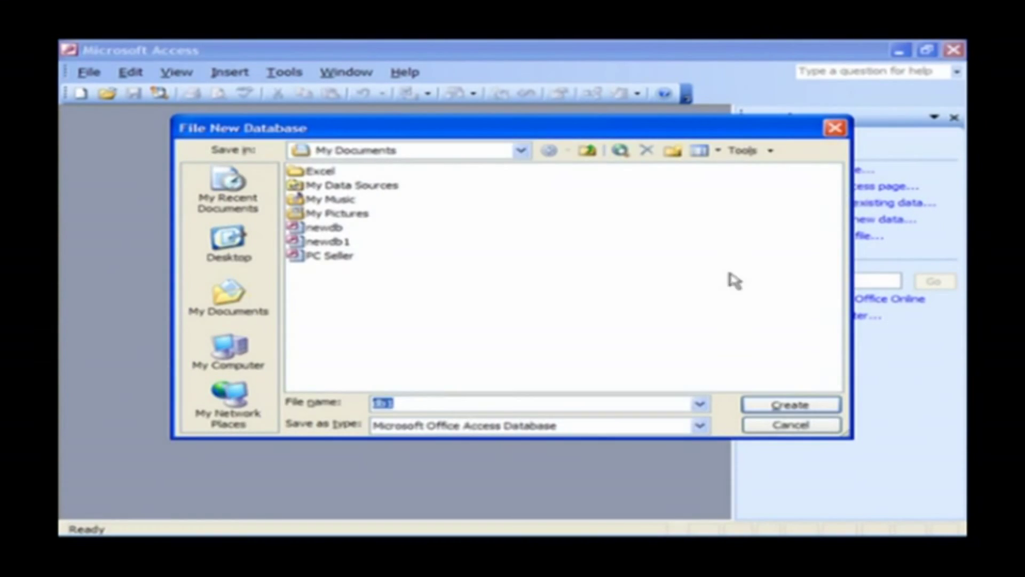
click(471, 404)
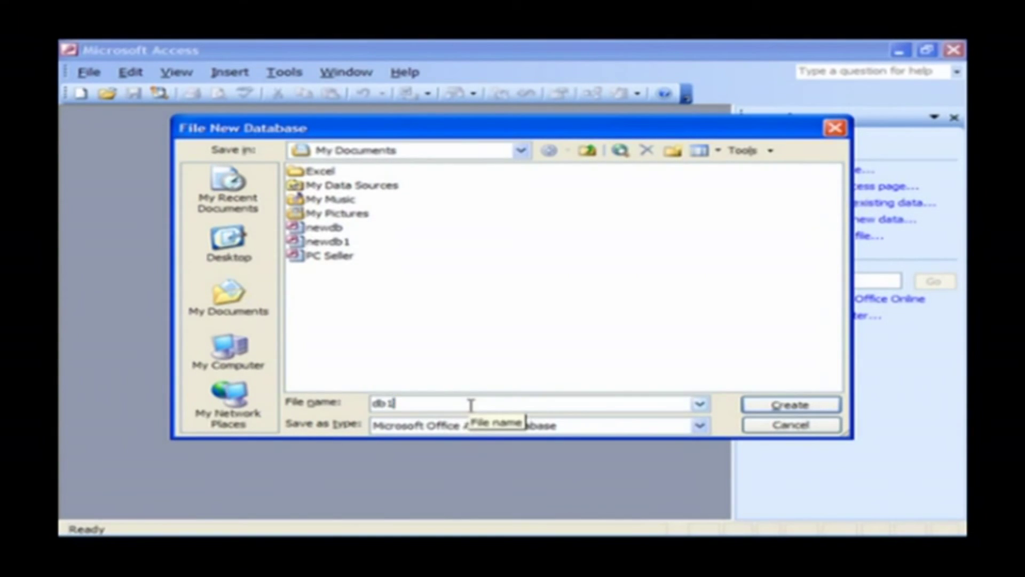
click(774, 407)
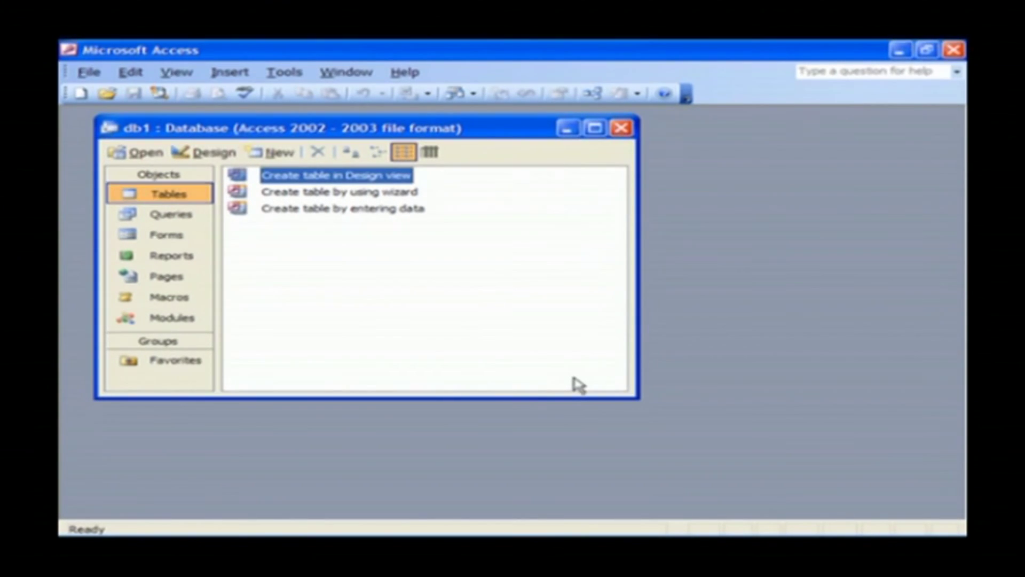
click(510, 357)
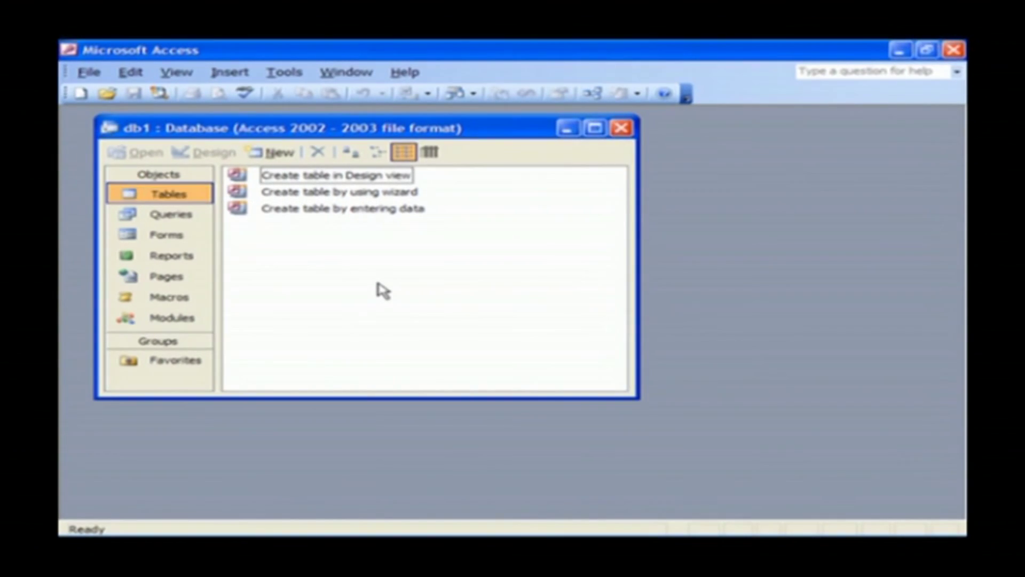
click(171, 219)
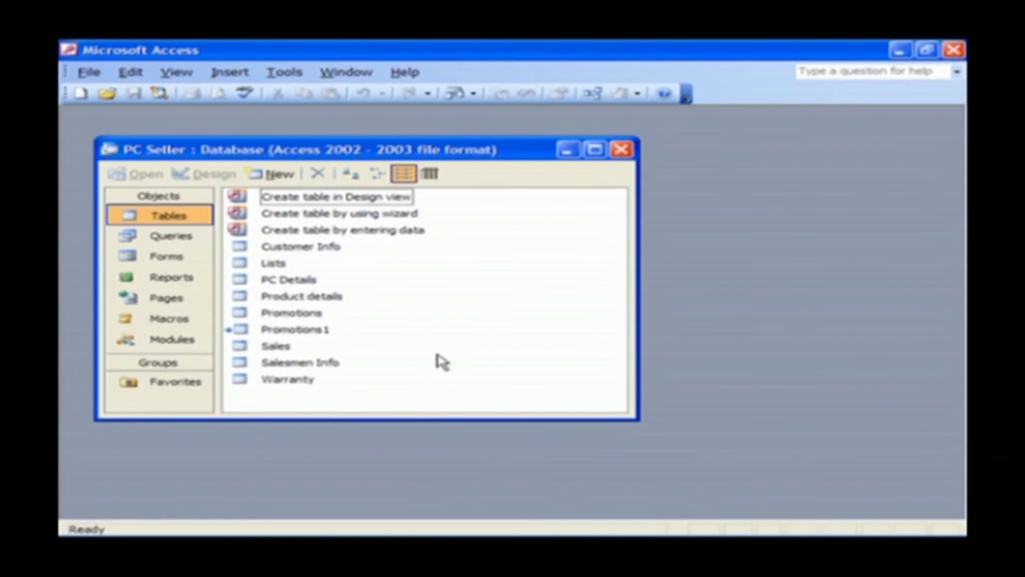
- Create a new form in Design view in the PC Seller database and save it as Splash
click(178, 263)
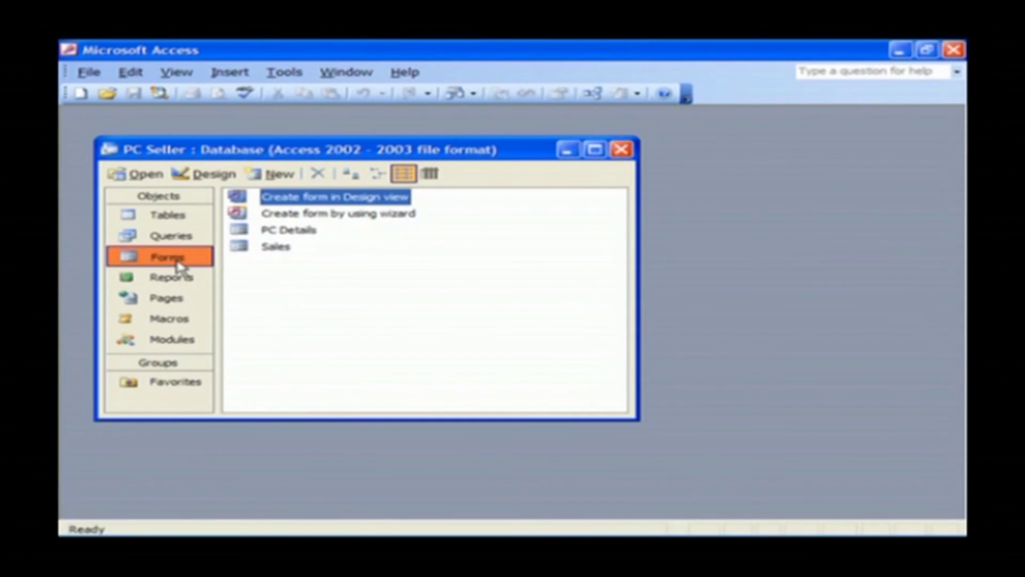
double_click(383, 199)
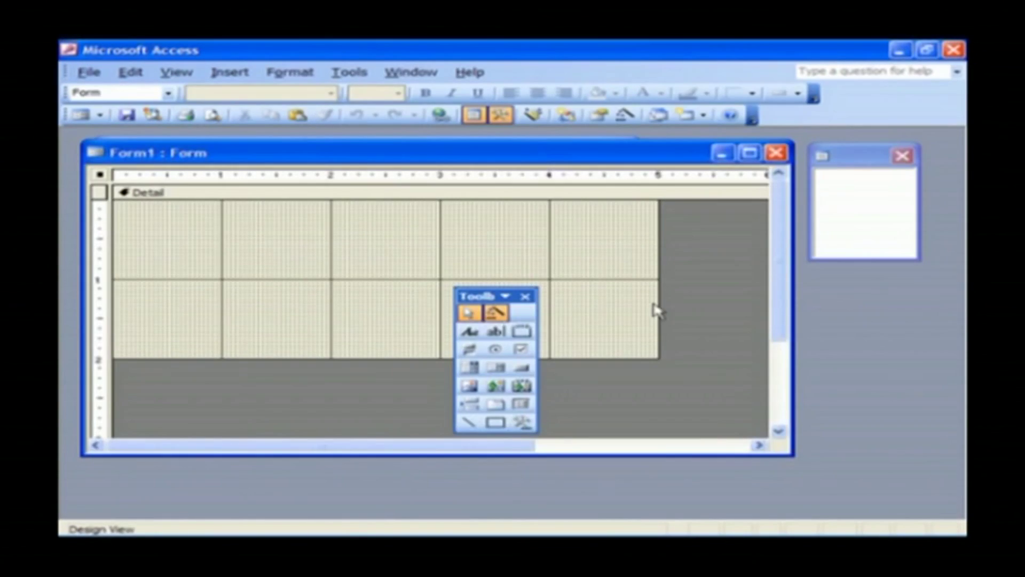
drag(490, 295, 838, 308)
click(126, 114)
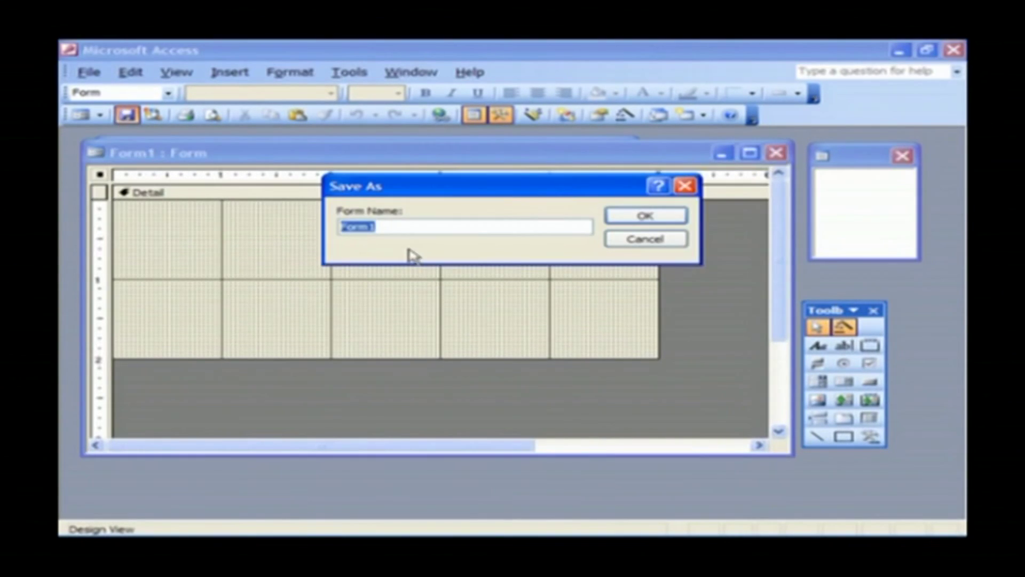
text(Splash)
click(633, 222)
- Open the properties of the whole Splash form and set Scroll Bars to Neither
click(507, 307)
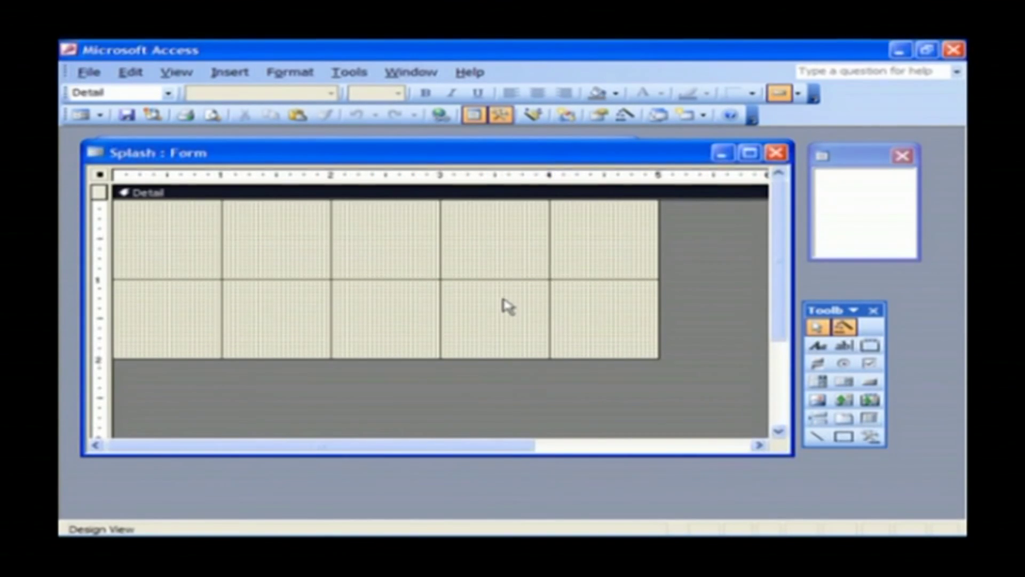
right_click(507, 307)
click(586, 485)
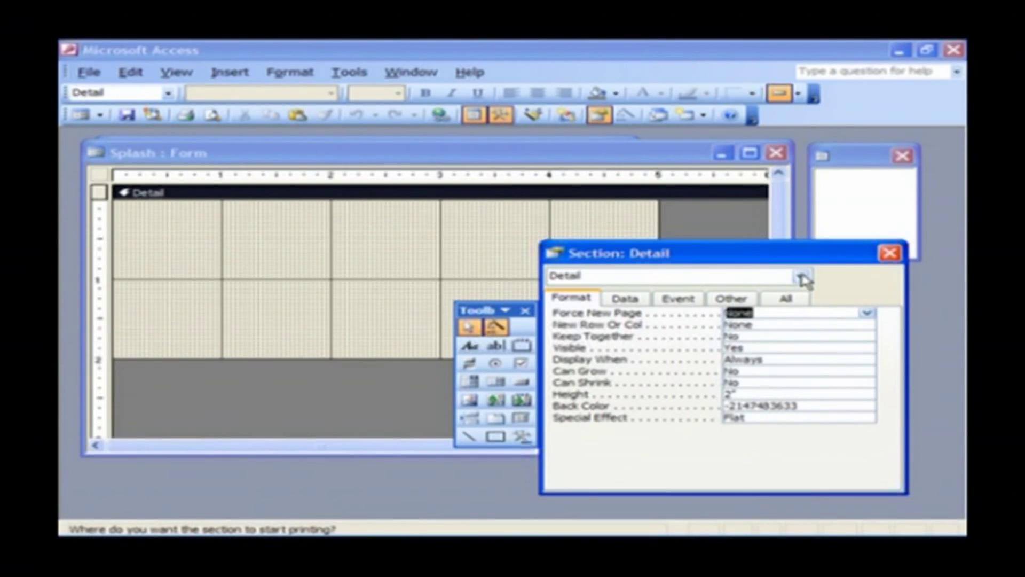
click(802, 278)
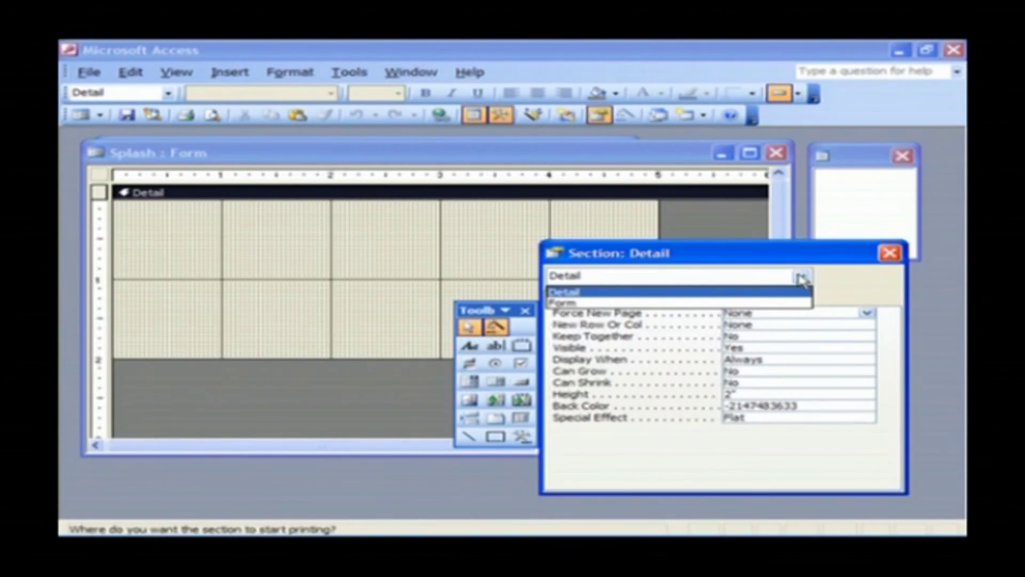
click(589, 304)
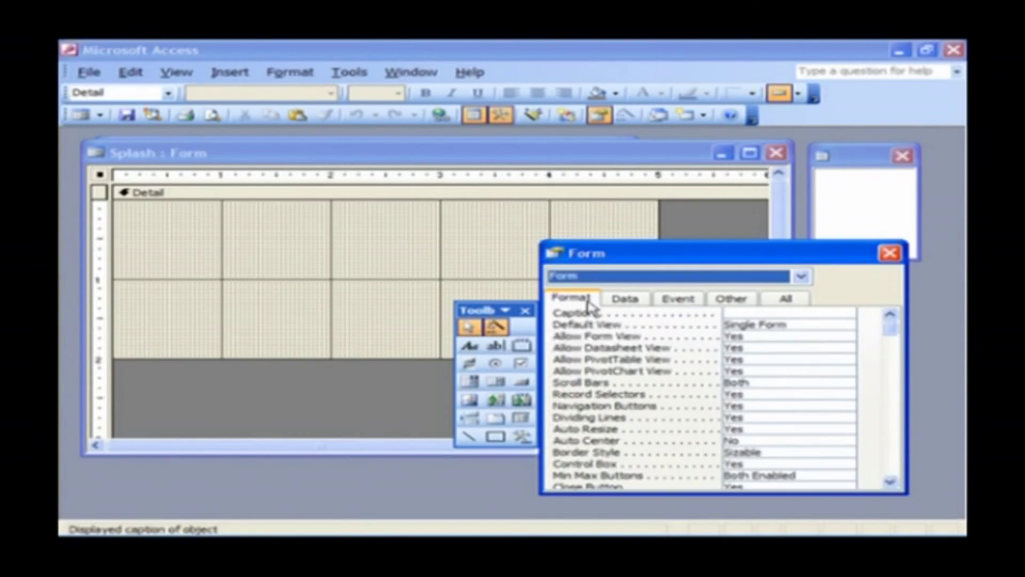
click(890, 484)
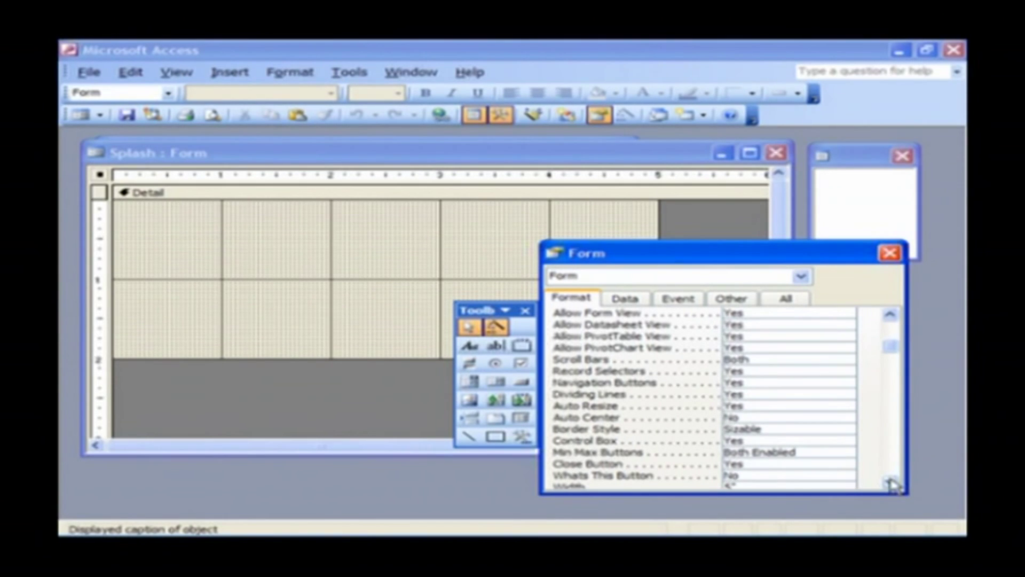
click(847, 361)
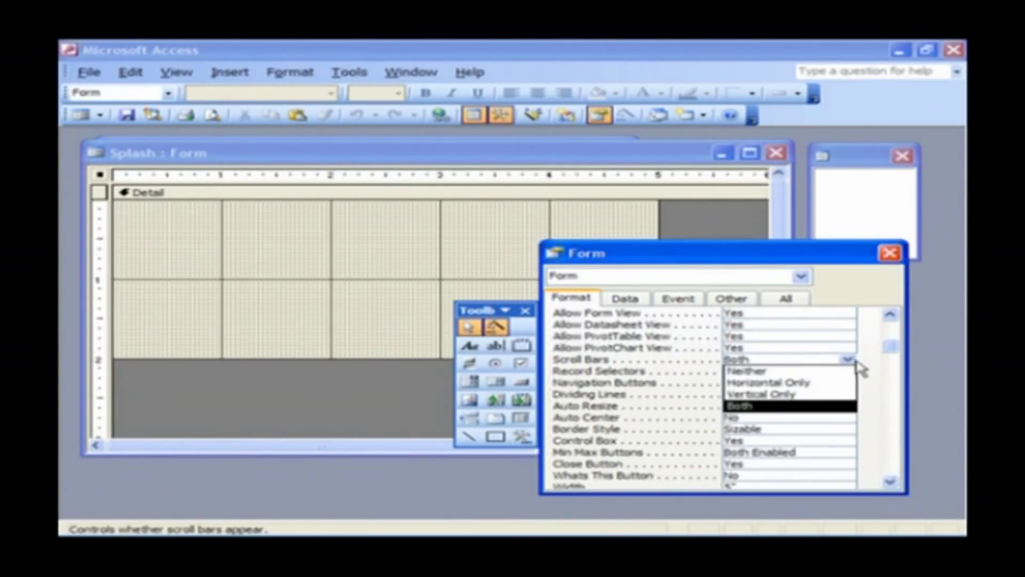
click(827, 369)
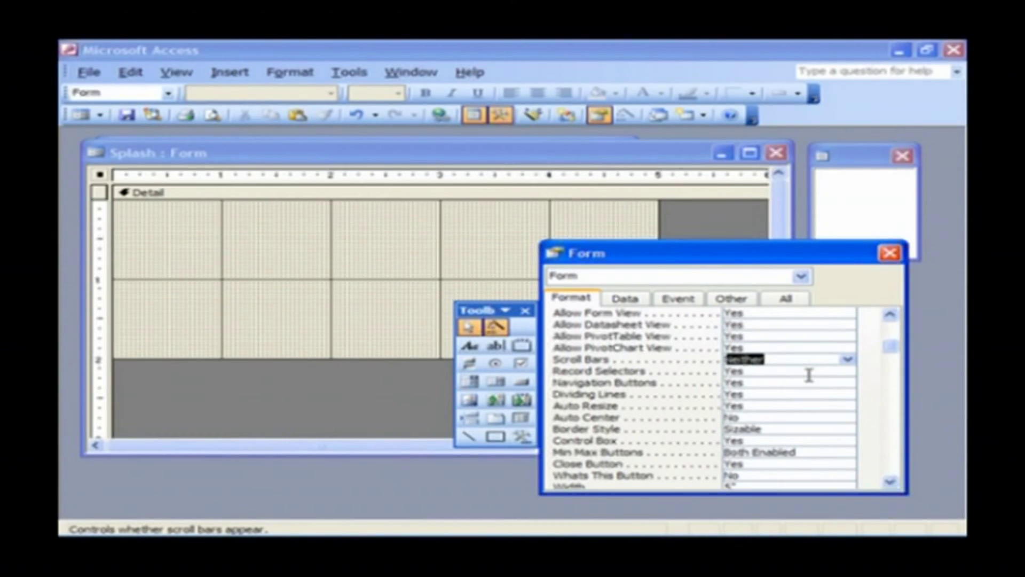
- Set the form's Record Selectors, Navigation Buttons and Dividing Lines properties to No
click(809, 375)
click(847, 371)
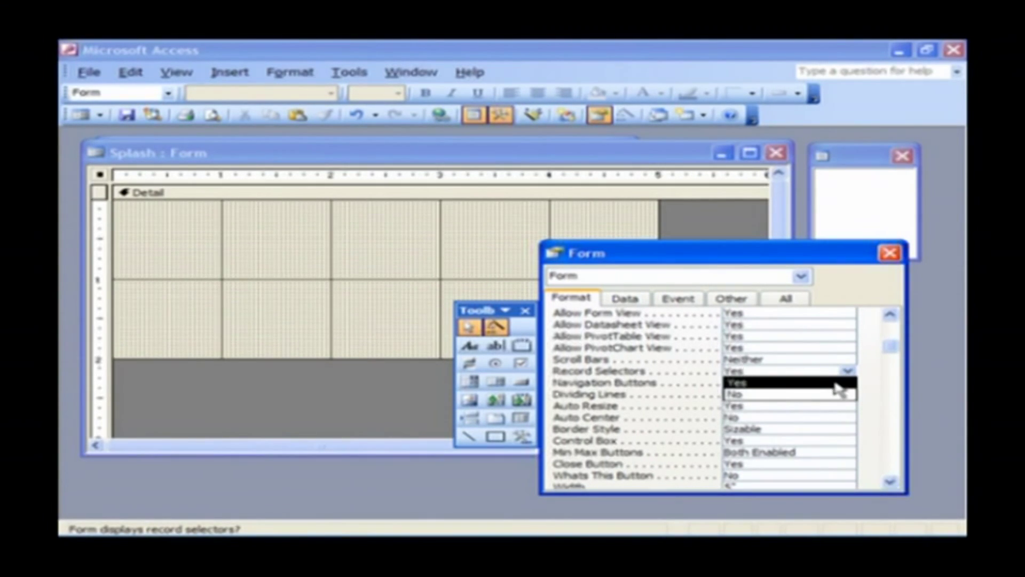
click(816, 395)
click(807, 384)
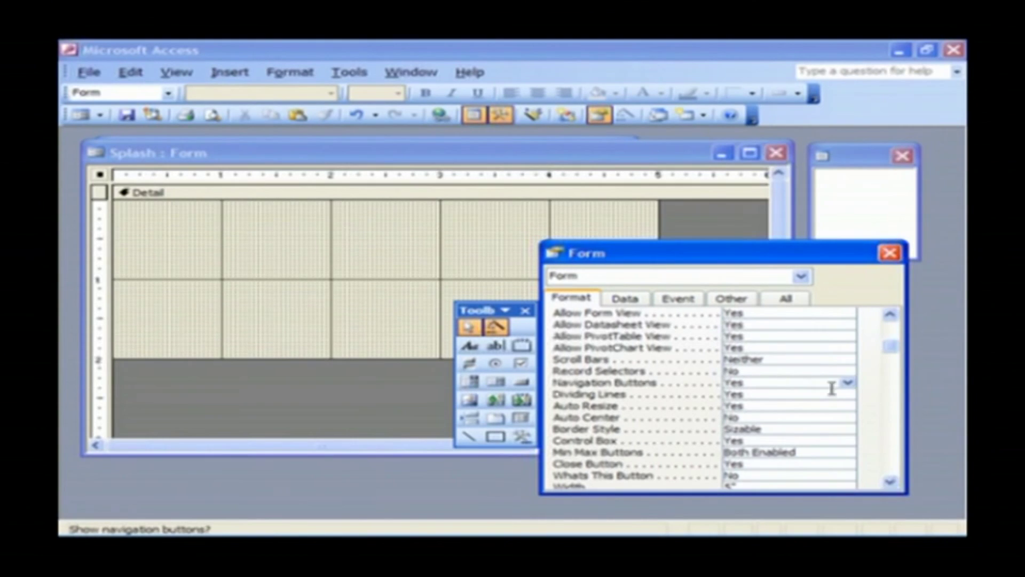
click(848, 384)
click(806, 408)
click(812, 396)
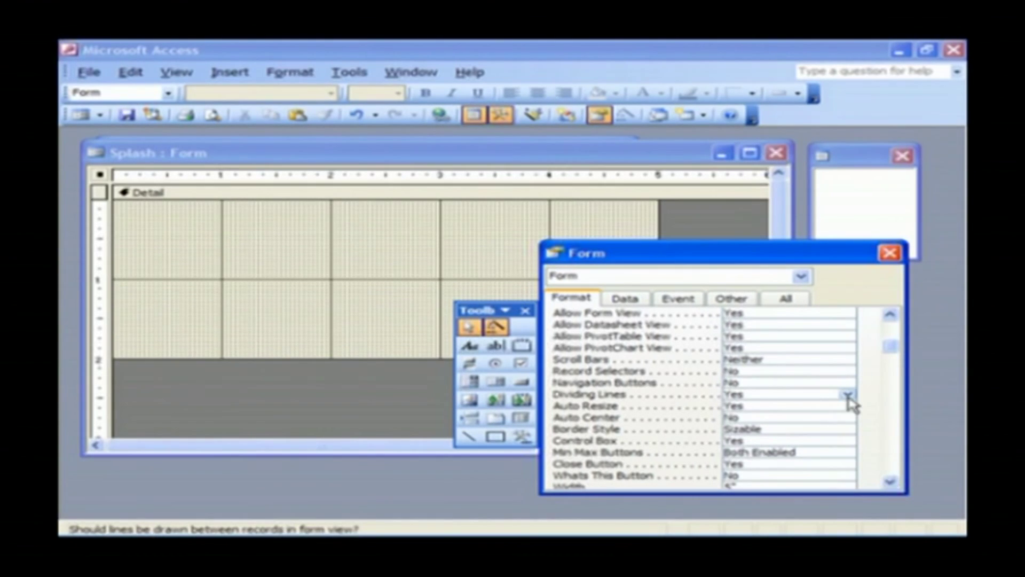
click(848, 394)
click(812, 419)
- Set the Splash form's Auto Center property to Yes
click(889, 482)
click(890, 482)
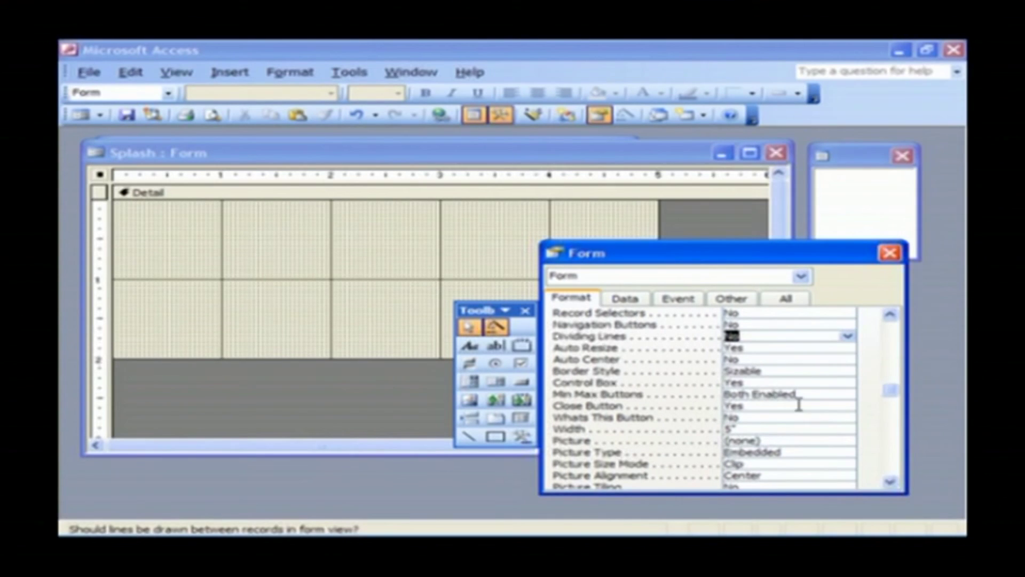
click(770, 360)
click(847, 360)
click(825, 372)
- Set the Splash form's Border Style property to None and its Control Box property to No
click(796, 369)
click(847, 371)
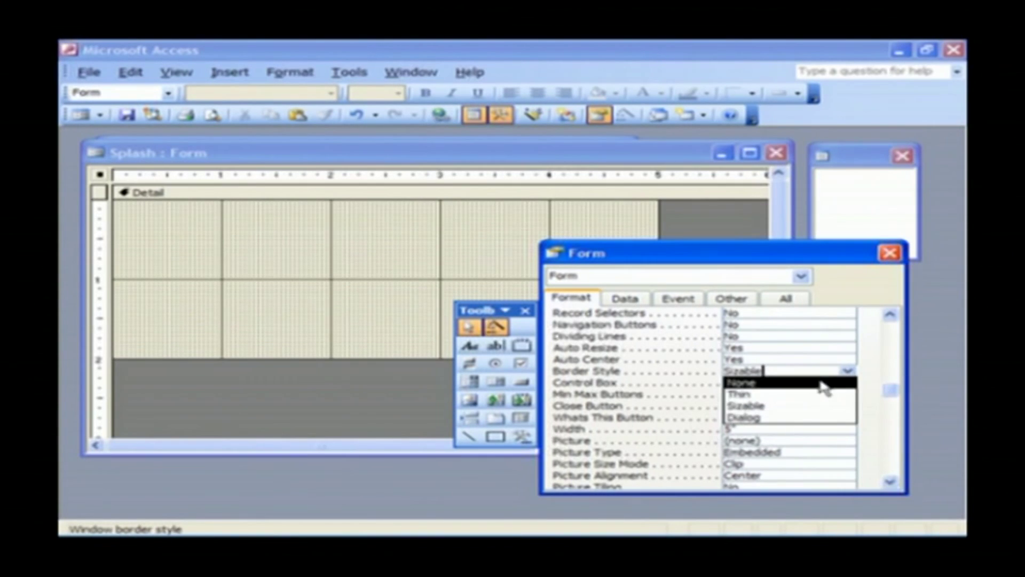
click(822, 382)
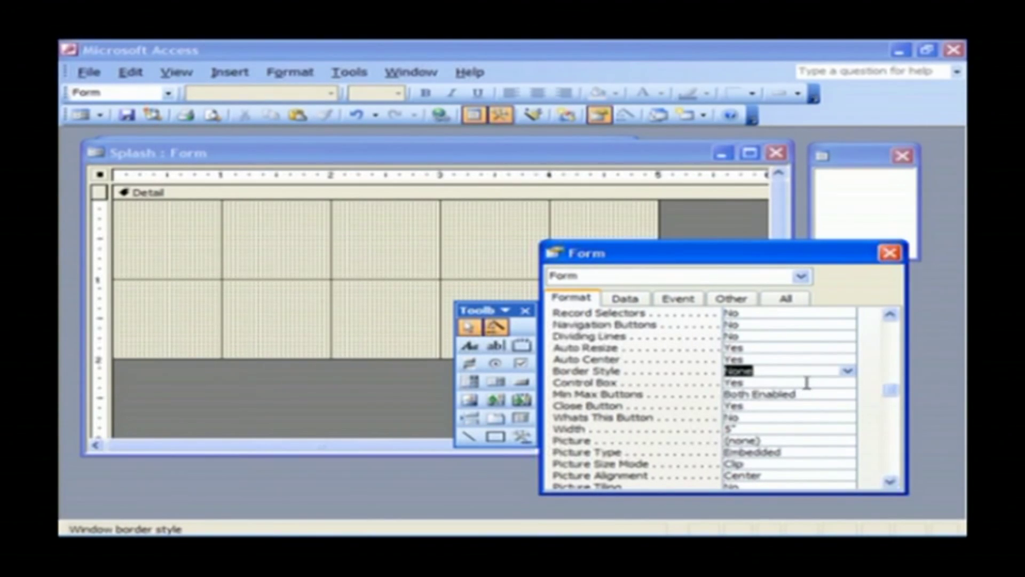
click(806, 382)
click(847, 382)
click(827, 413)
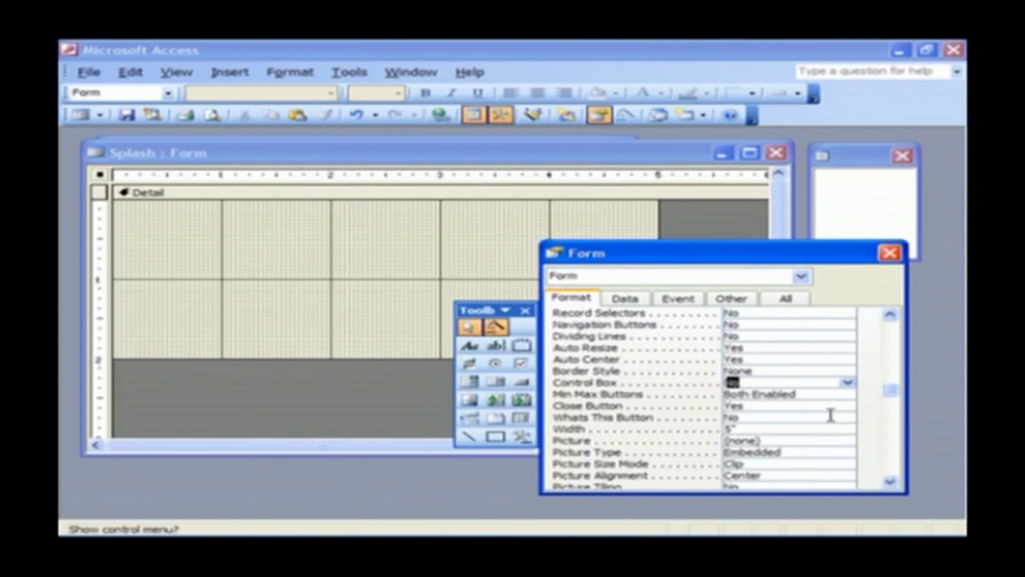
- Set the form's Min Max Buttons property to None and its Close Button property to No
click(819, 395)
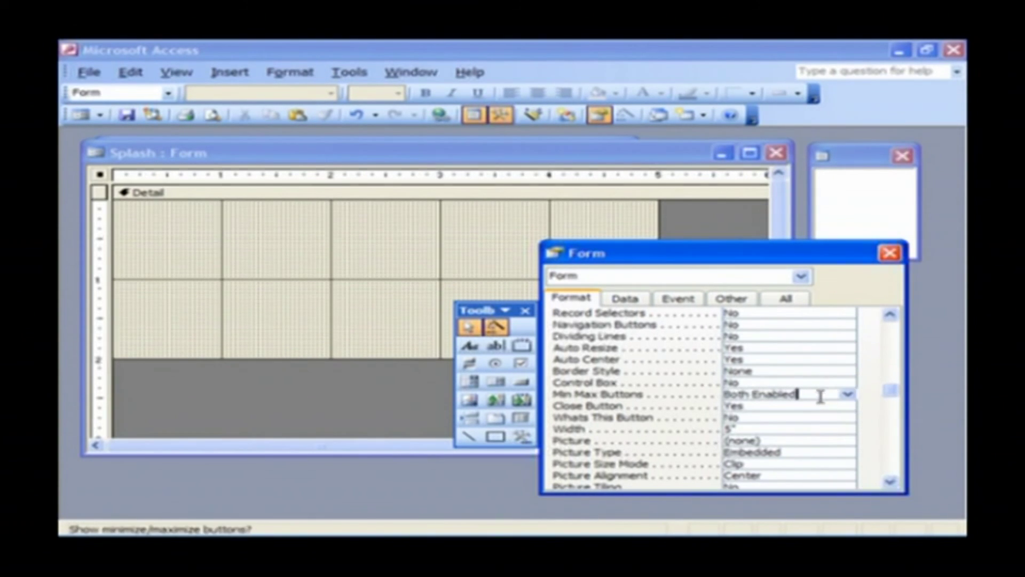
click(847, 394)
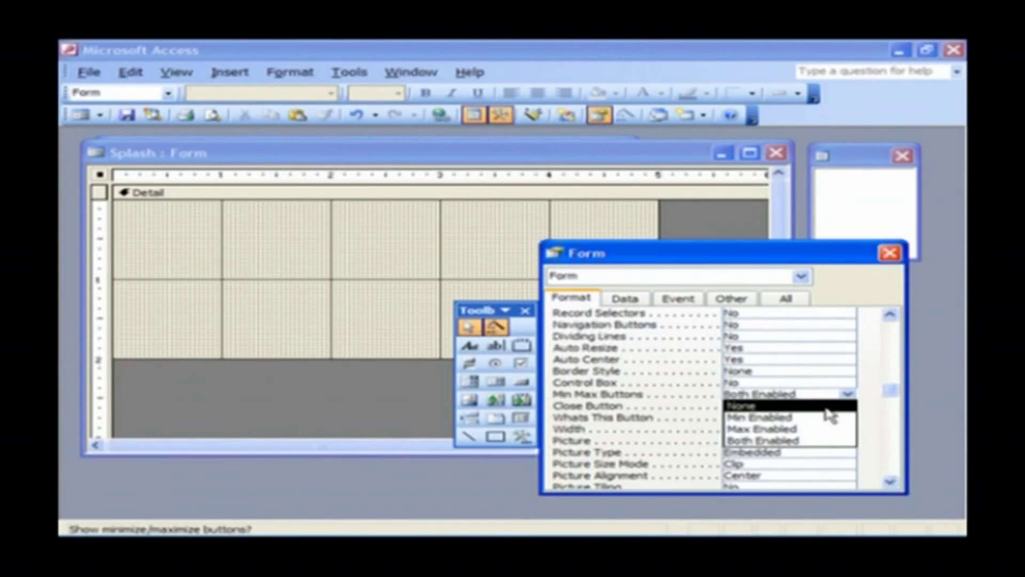
click(790, 407)
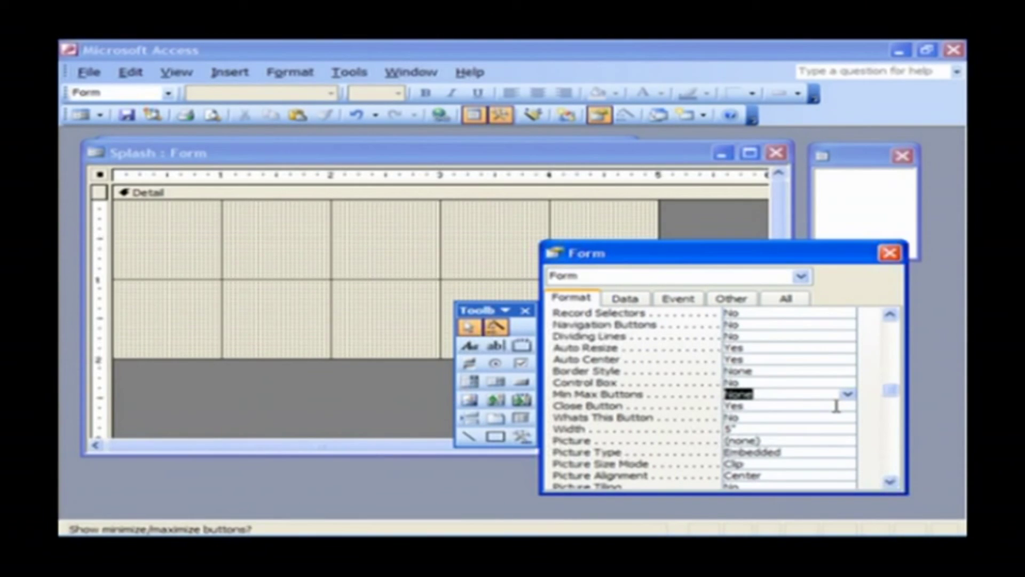
click(835, 406)
click(848, 406)
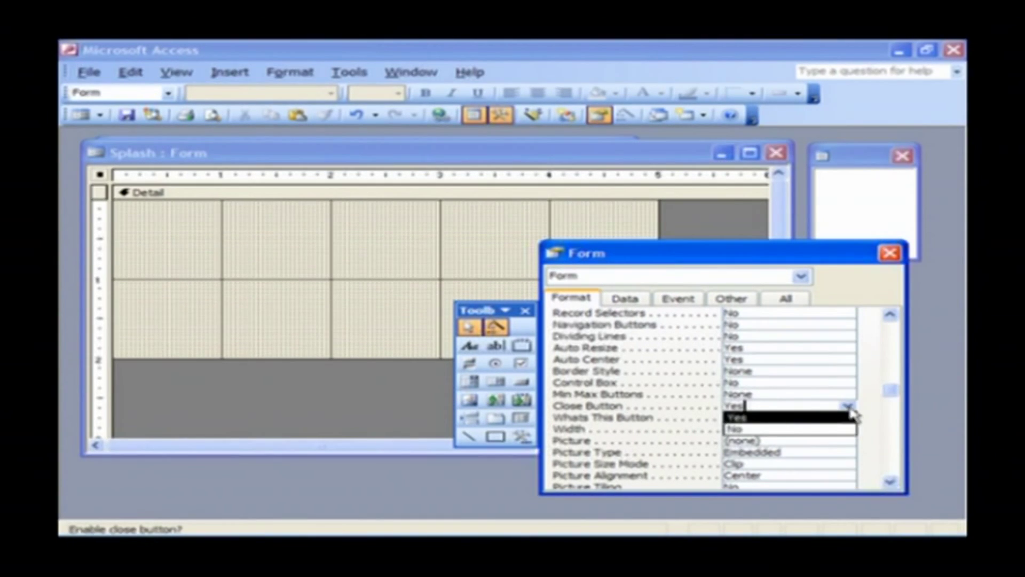
click(822, 430)
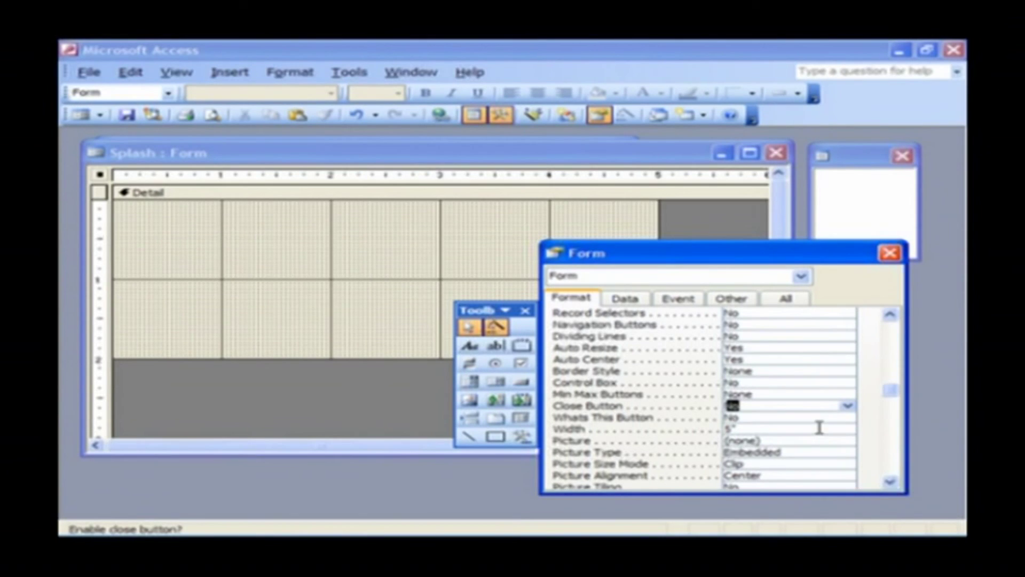
- Set the form's Width property to 5.5" and close its property sheet
double_click(890, 482)
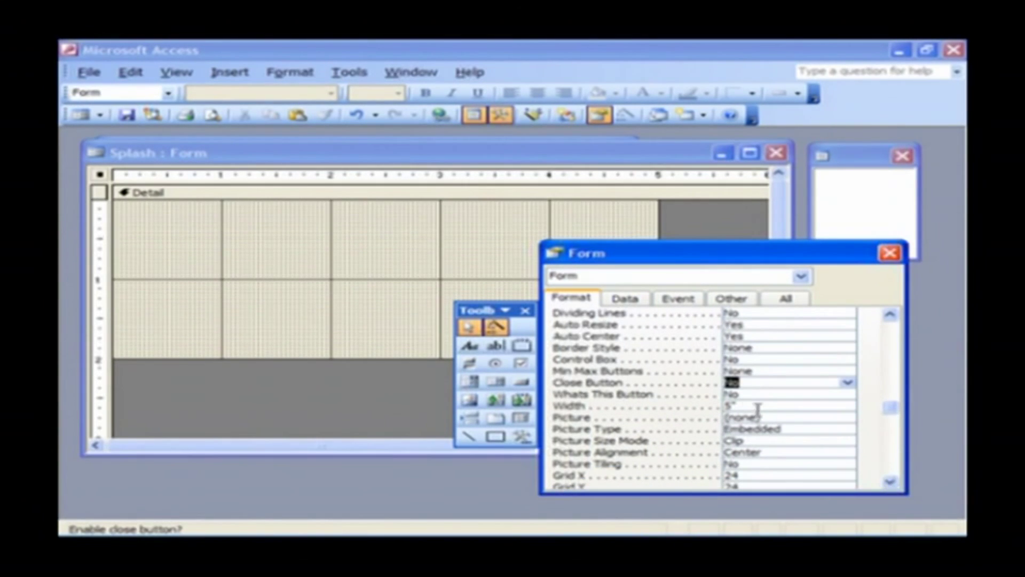
click(729, 404)
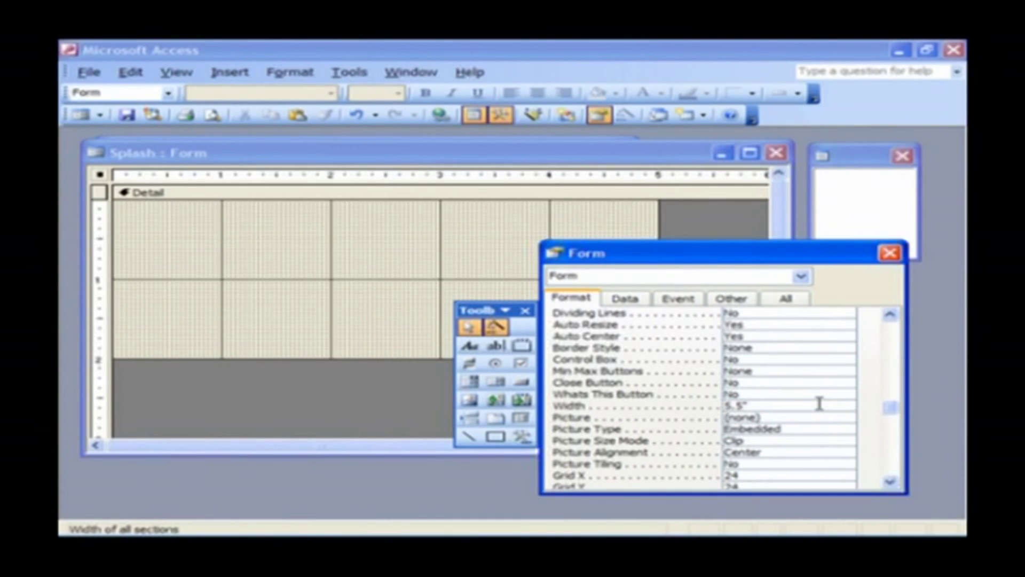
click(889, 255)
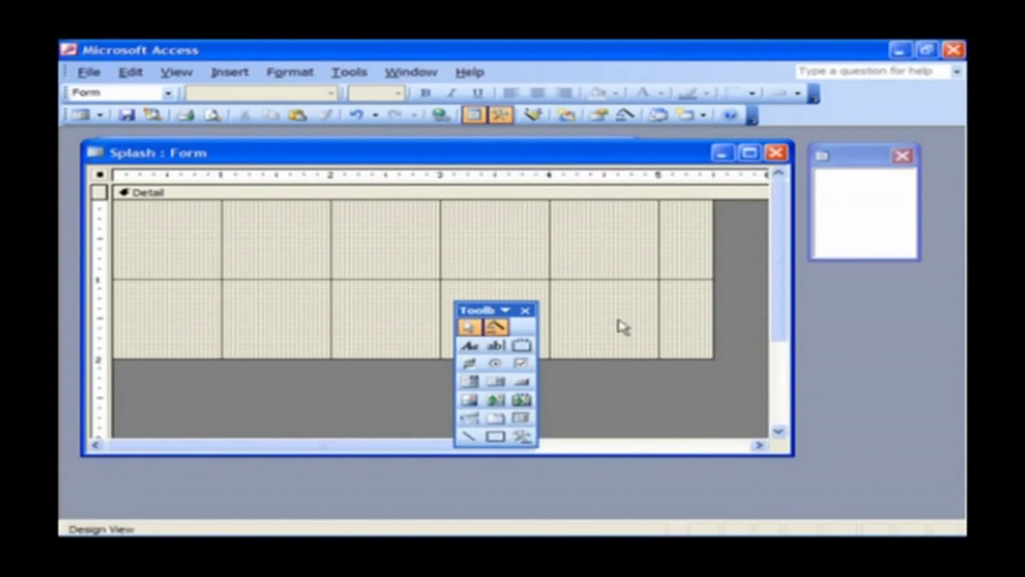
- Draw a rectangle about 0.5" by 0.5" in the upper-left area of the Detail section and open its properties
click(495, 435)
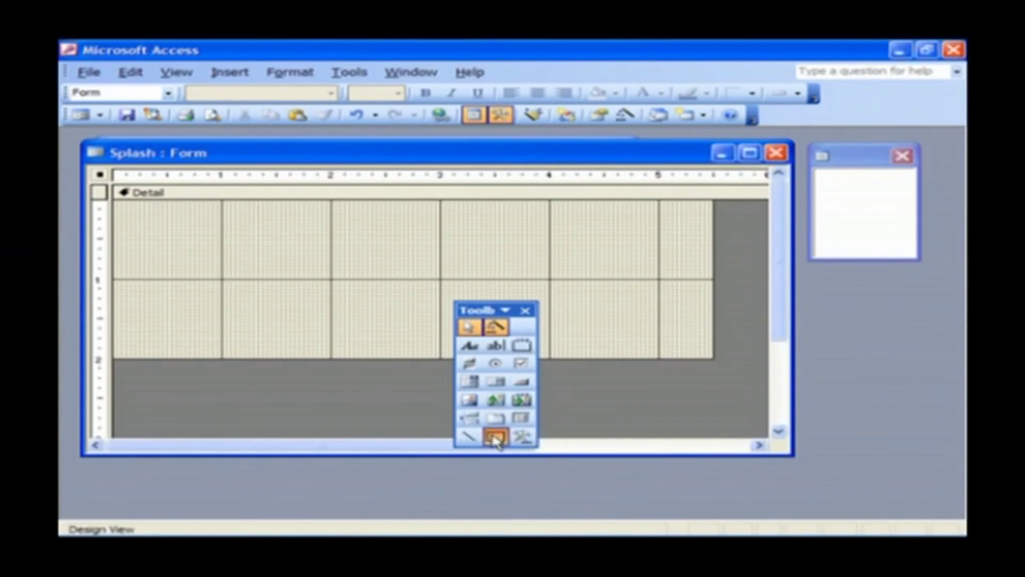
drag(198, 230, 253, 271)
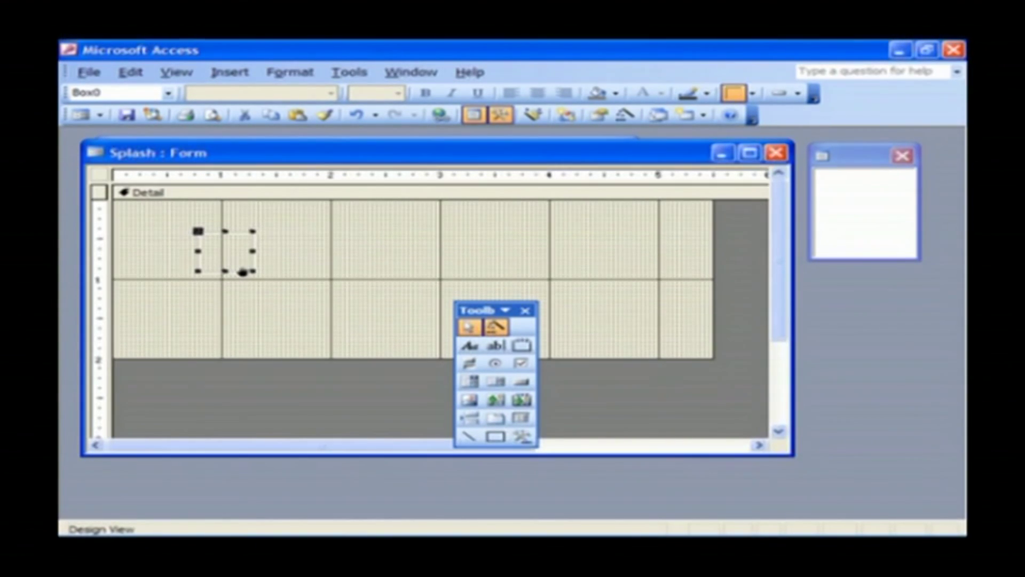
right_click(242, 272)
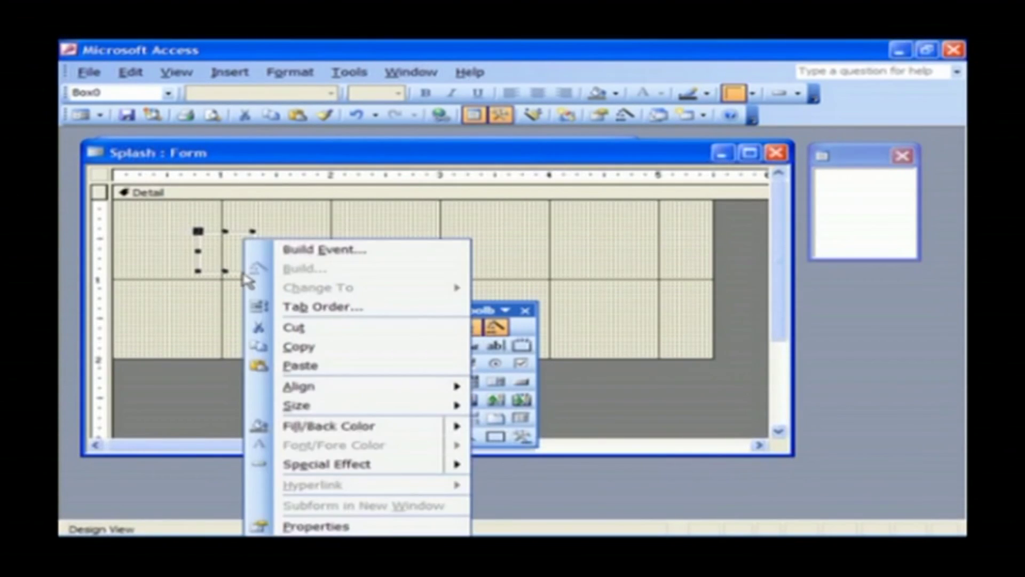
click(314, 526)
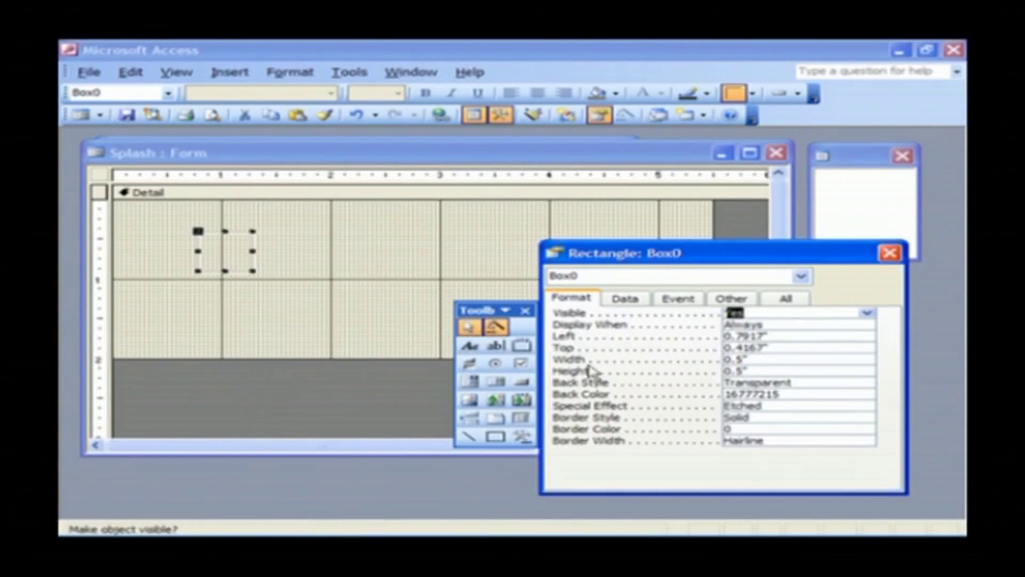
- Position the rectangle at Left 0" and Top 0" and set its Height to 3"
click(762, 335)
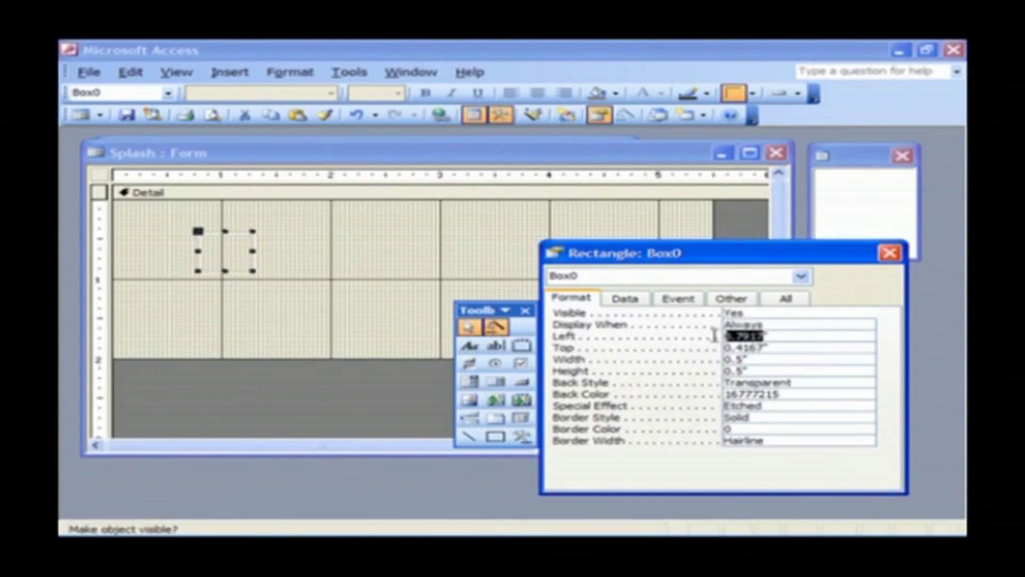
text(0)
click(763, 347)
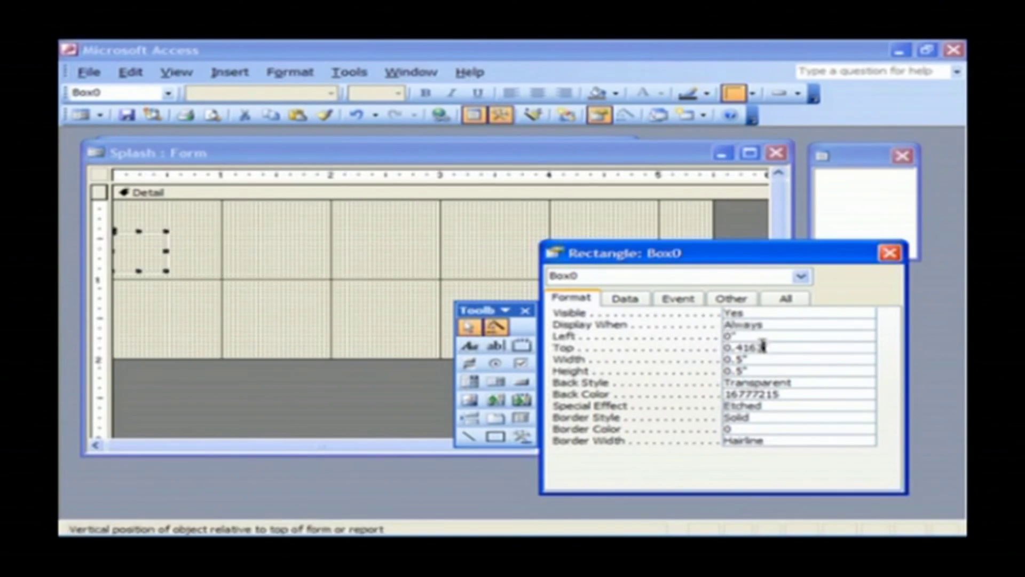
double_click(757, 347)
text(0)
click(727, 359)
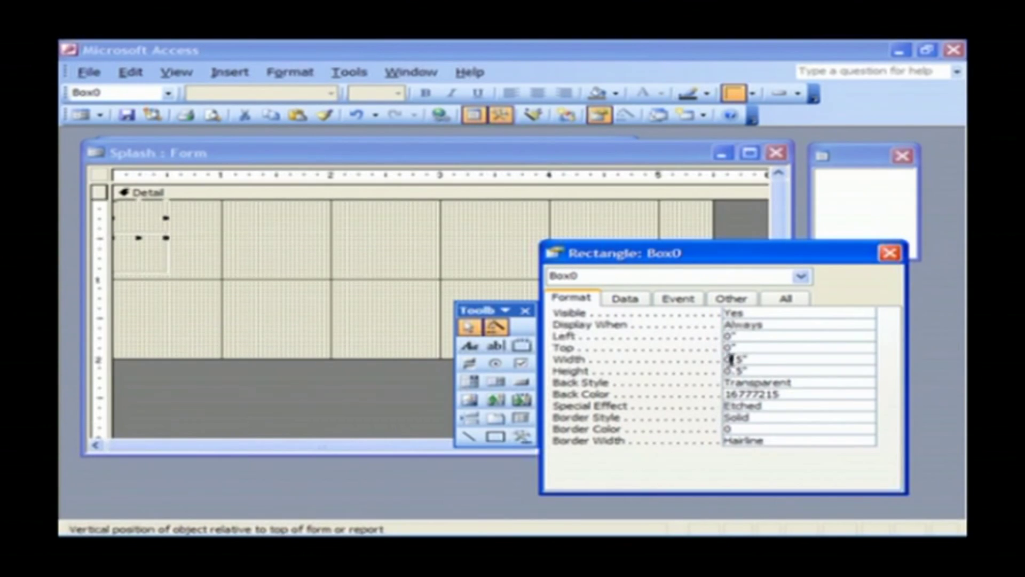
double_click(733, 370)
text(3)
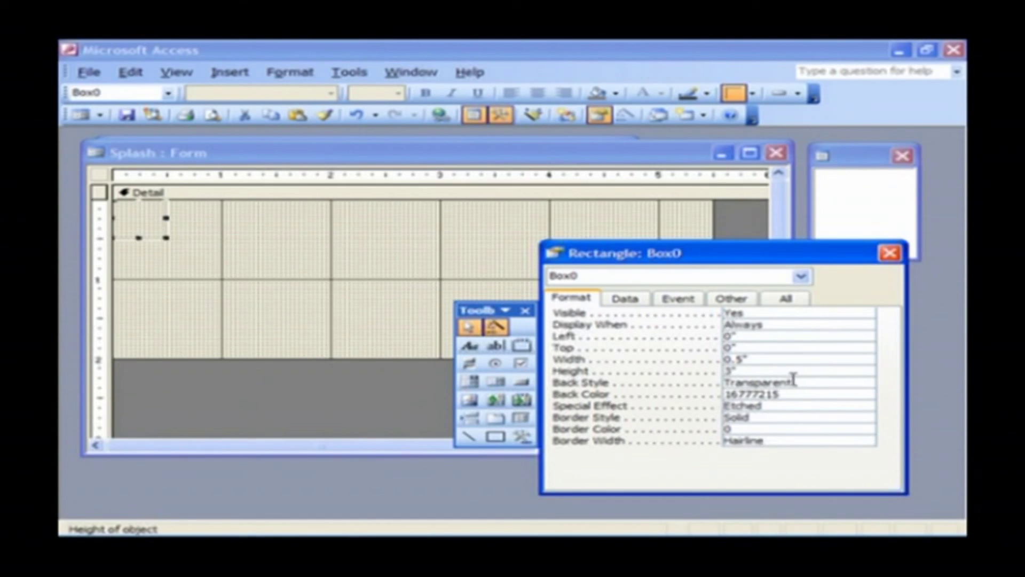
- Set the rectangle's Back Style to Normal and its Special Effect to Flat
click(802, 383)
click(866, 382)
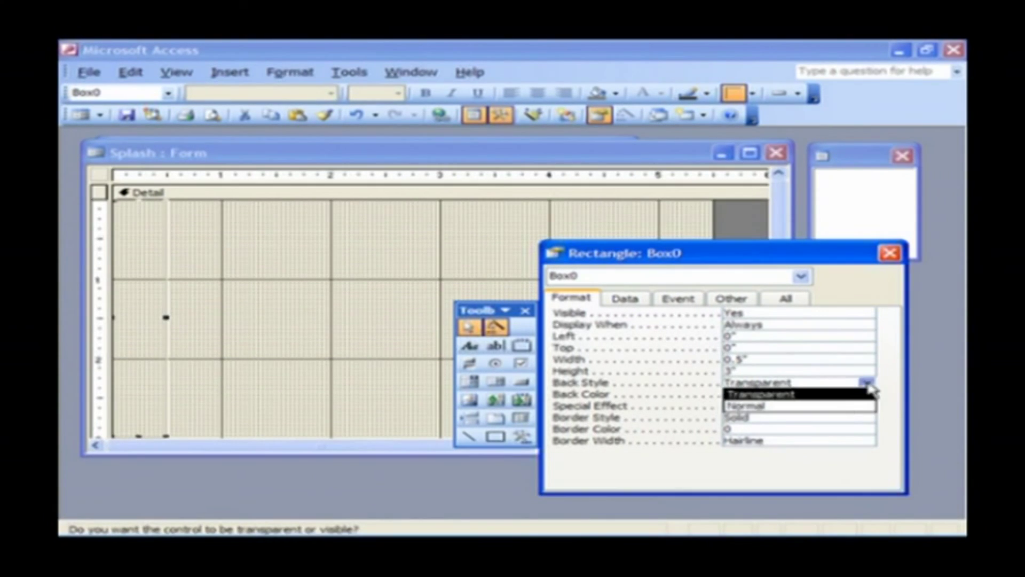
click(840, 411)
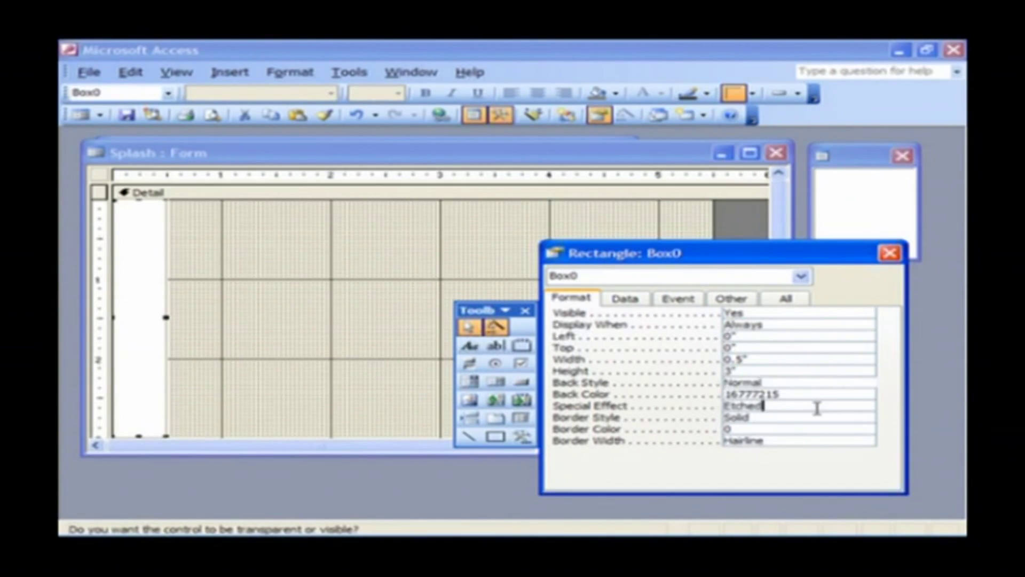
click(817, 405)
click(866, 406)
click(825, 417)
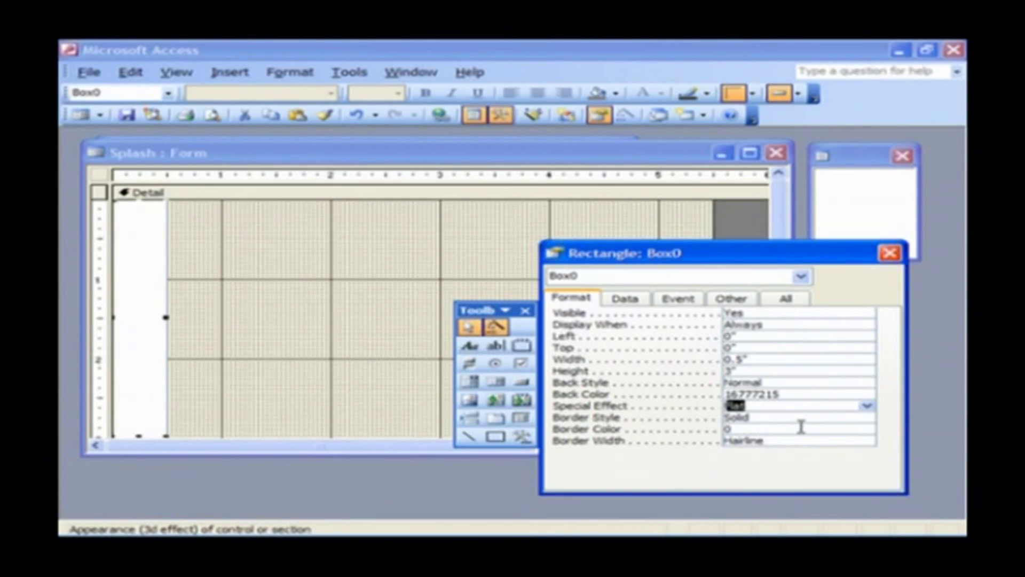
- Set the rectangle's Border Color to 12615935, keeping the Solid border style
click(777, 418)
click(769, 428)
click(715, 430)
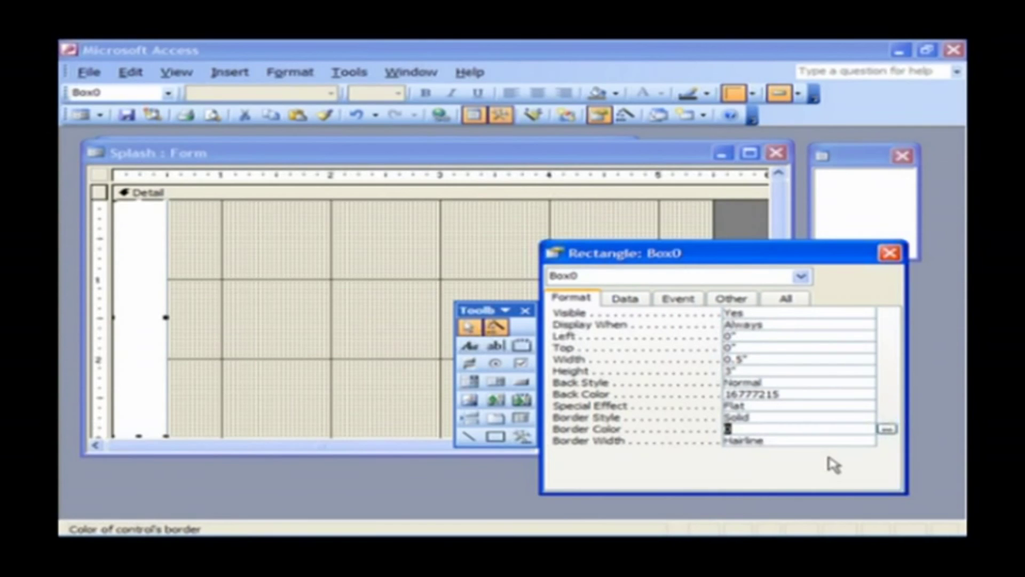
text(12615935)
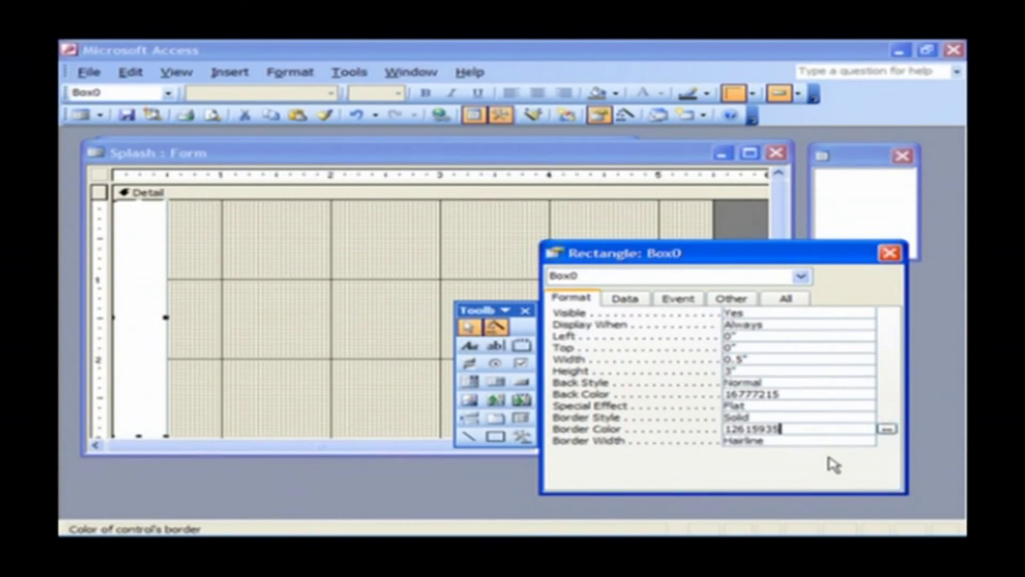
- Set the rectangle's Border Width to 5 pt and its Width to 5.5", closing the property sheet
click(842, 441)
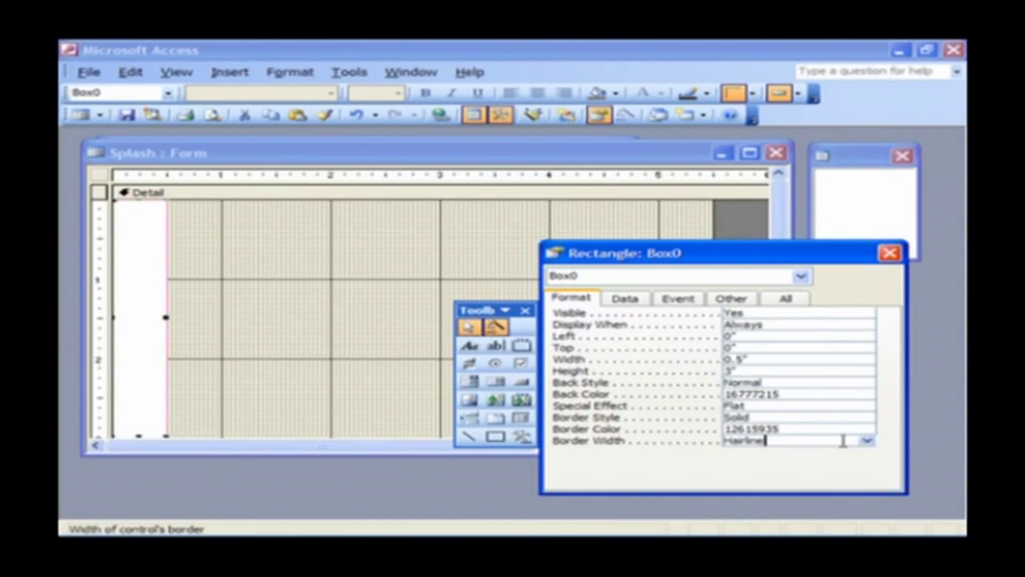
click(866, 440)
click(794, 498)
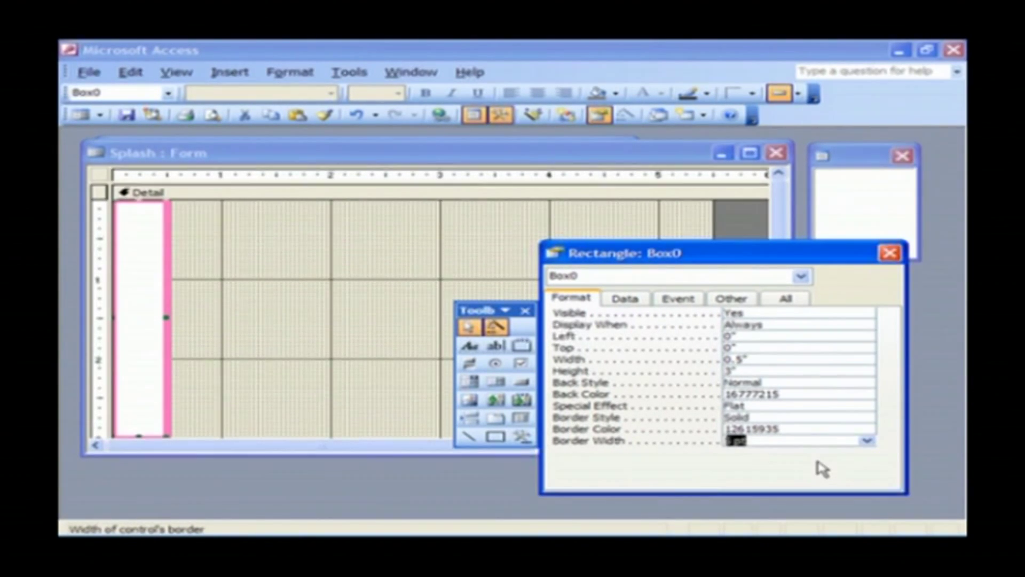
click(732, 360)
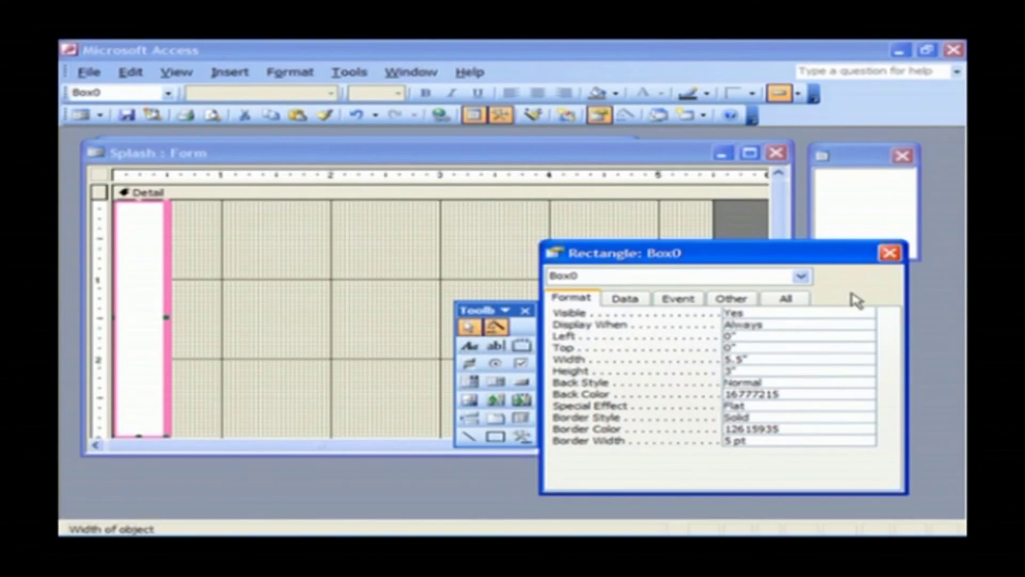
click(889, 253)
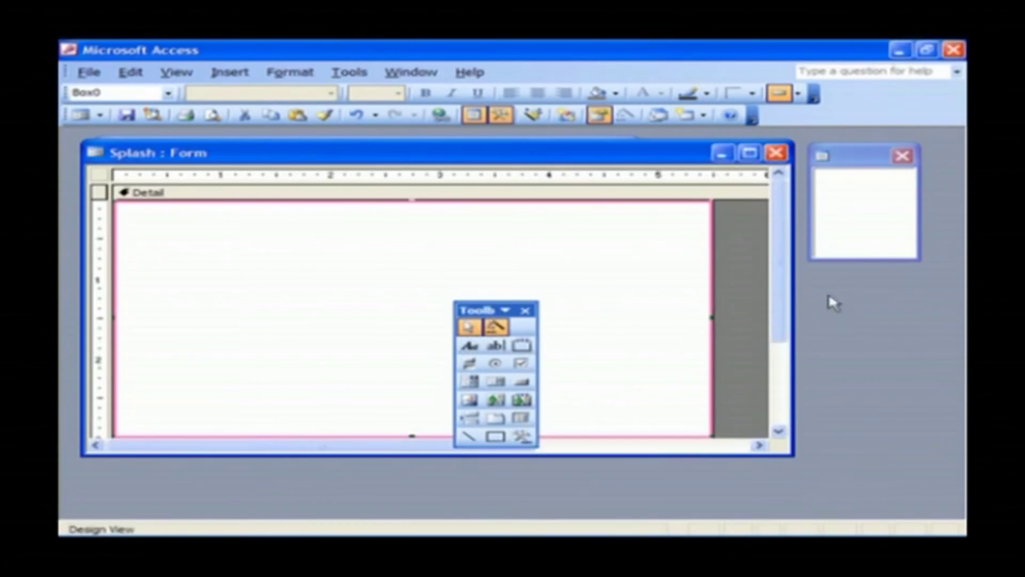
- Insert the Logo picture from My Documents onto the form and center it near the top of the rectangle
click(469, 399)
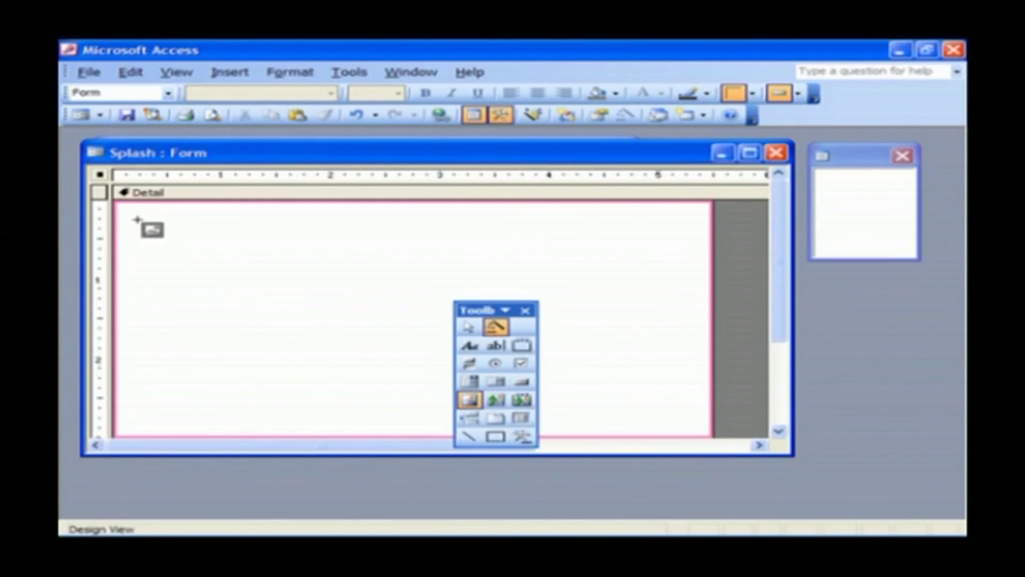
click(249, 229)
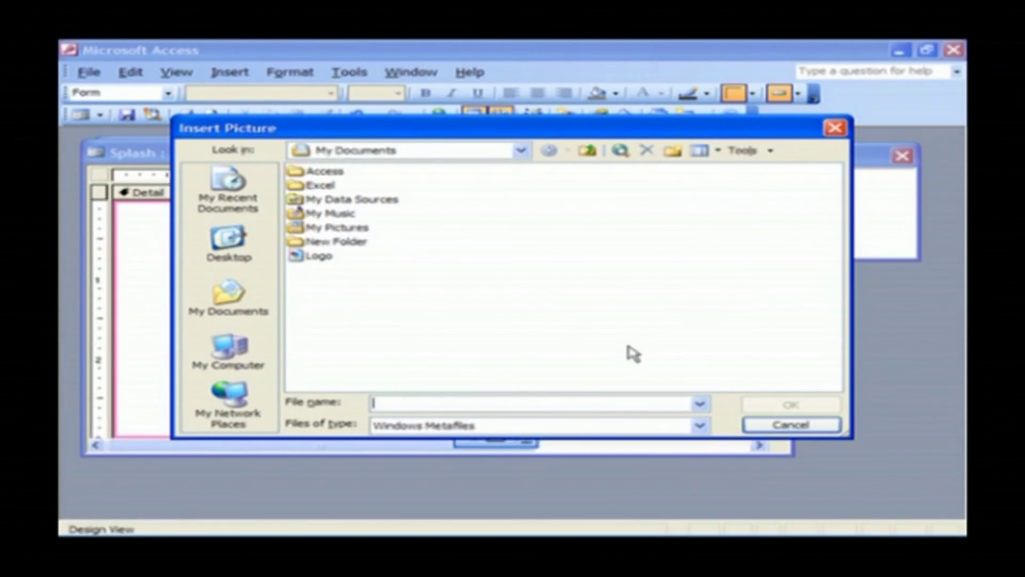
click(322, 258)
click(805, 406)
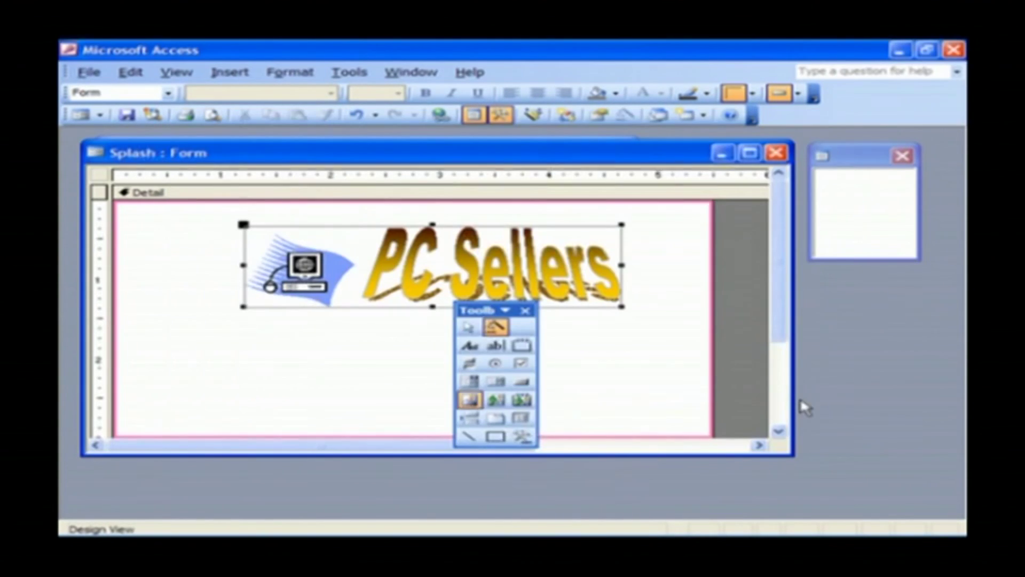
drag(496, 314, 856, 354)
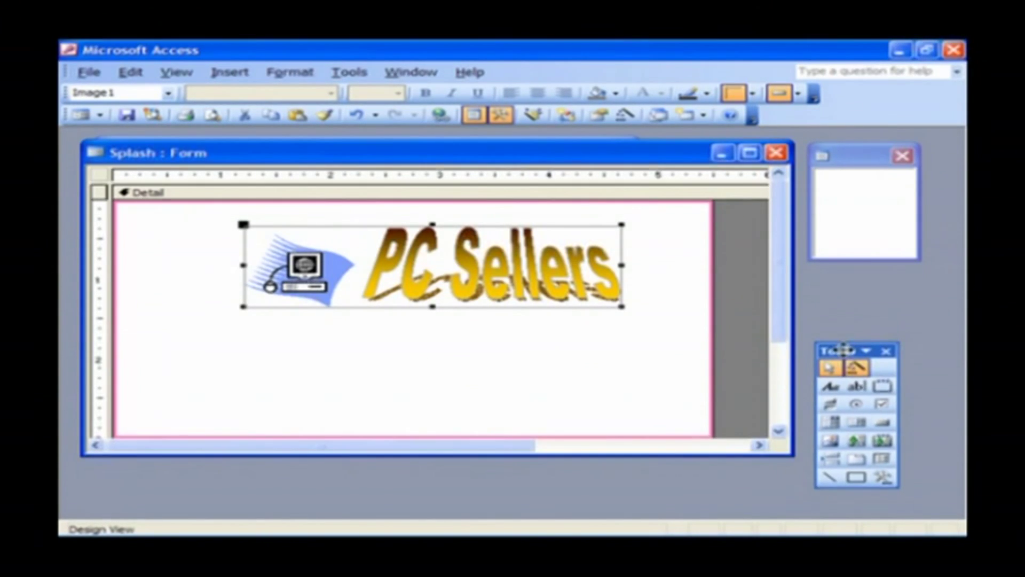
drag(414, 268, 384, 256)
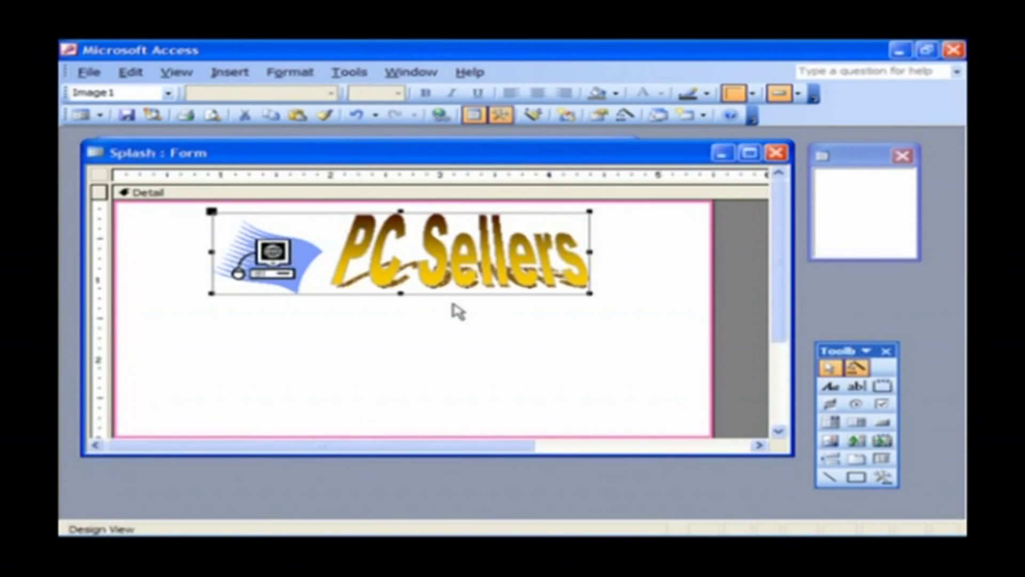
- Add a label below logo: "Welcome to the PC Sellers sample database. This sample database is intended to be used along with the tutorial for Microsoft Access application."
click(829, 387)
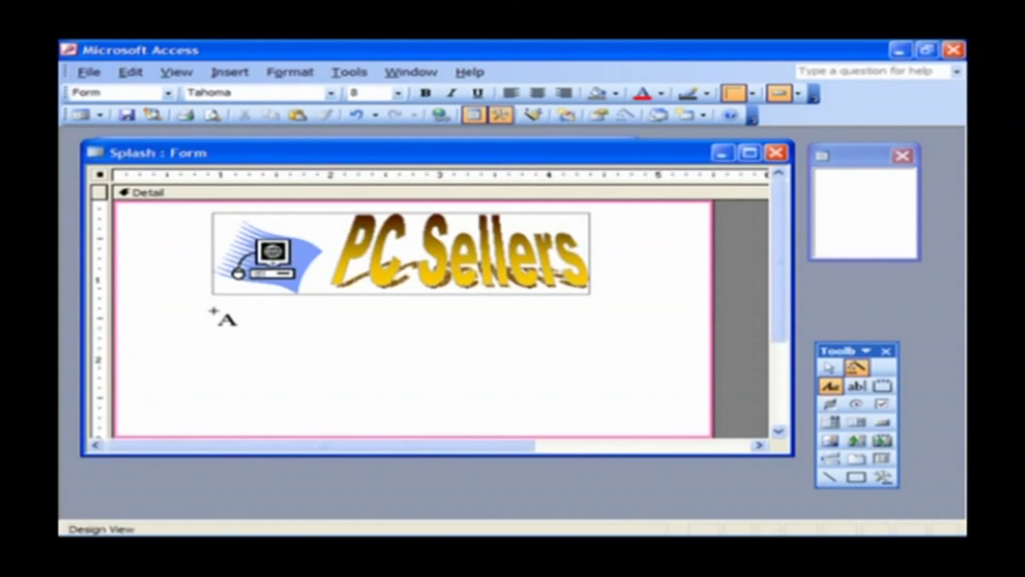
drag(212, 308, 590, 397)
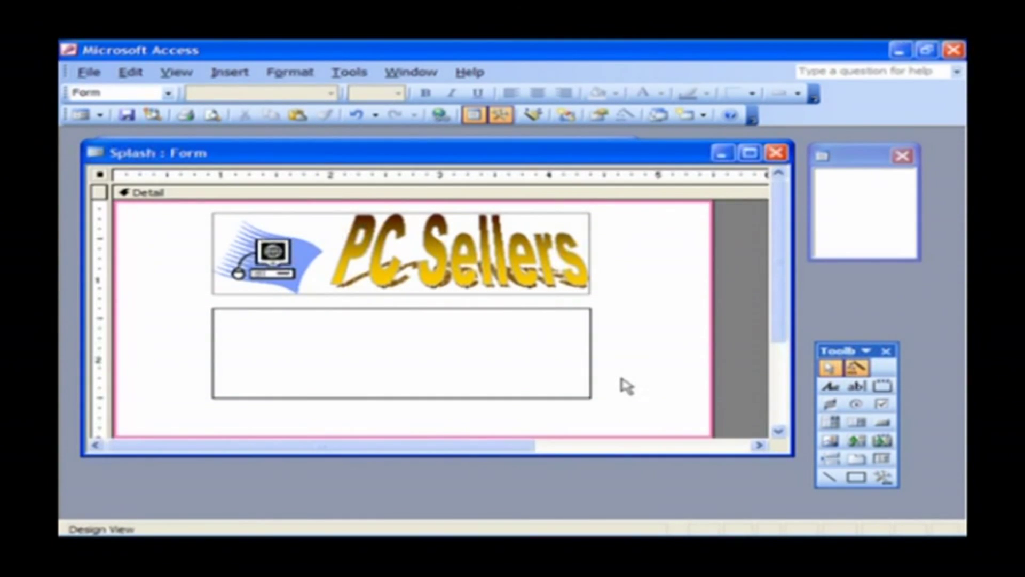
text(Welcome to the PC Sellers sample database. This sample database is intended to be used along with the tutorial for Microsoft Access application.)
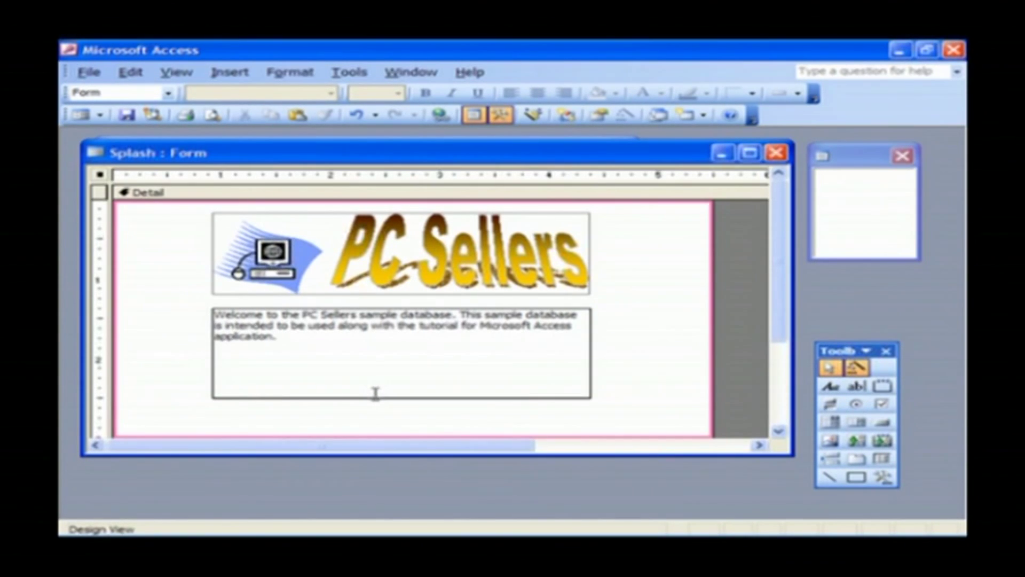
click(400, 308)
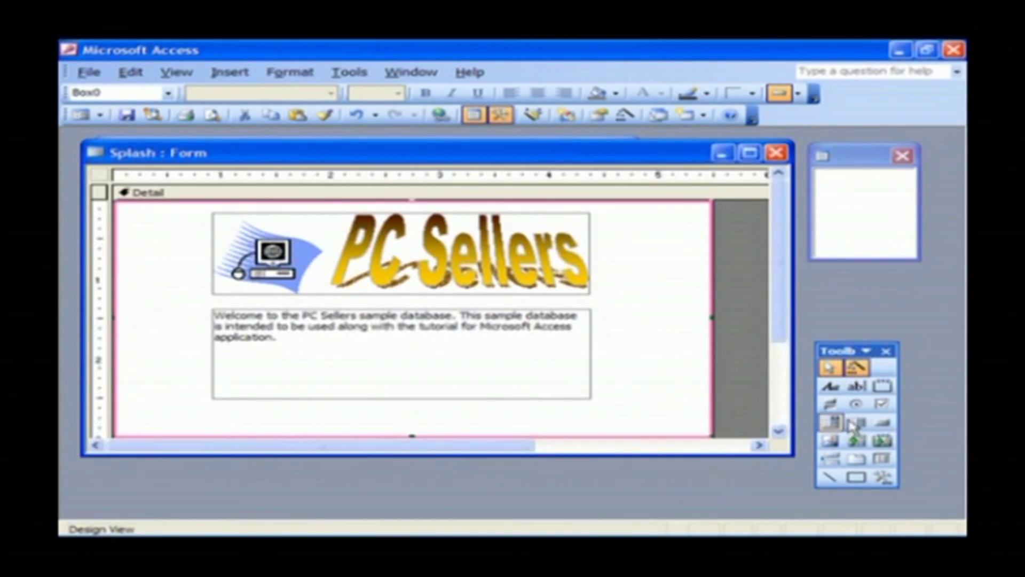
- Place a command button in the form's lower right area and assign it the Close Form action from Form Operations
click(881, 422)
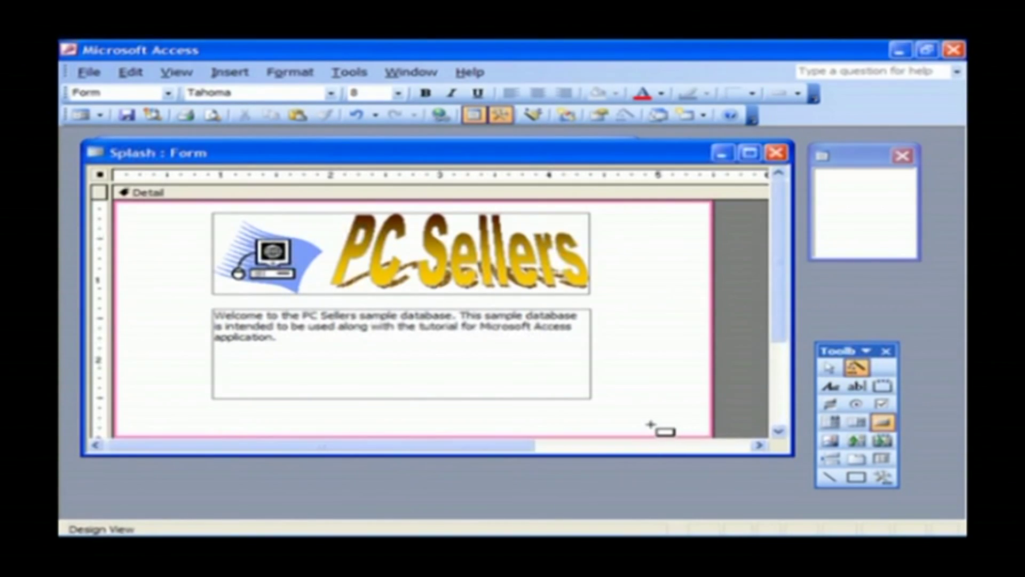
click(618, 414)
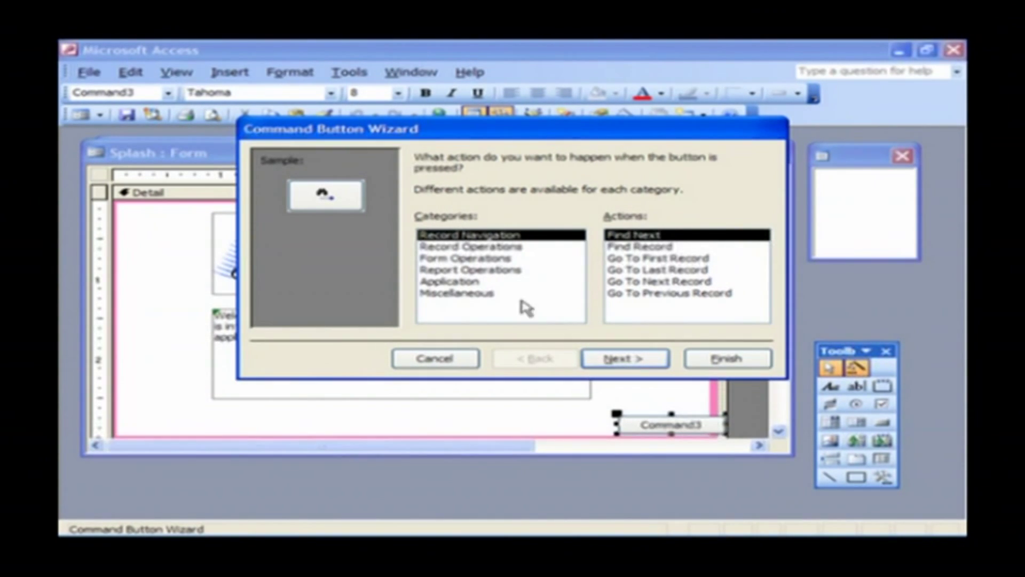
click(486, 260)
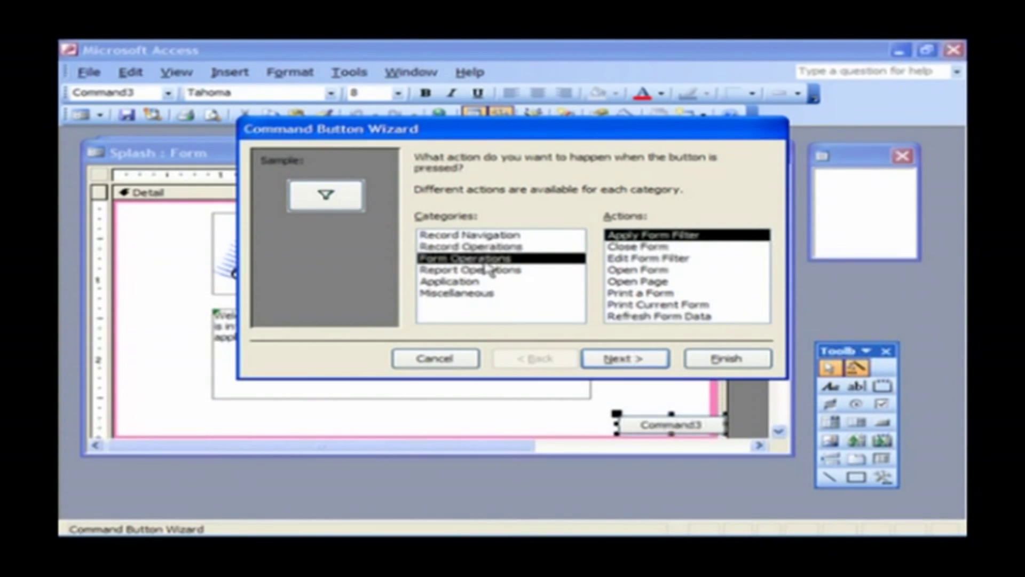
click(620, 248)
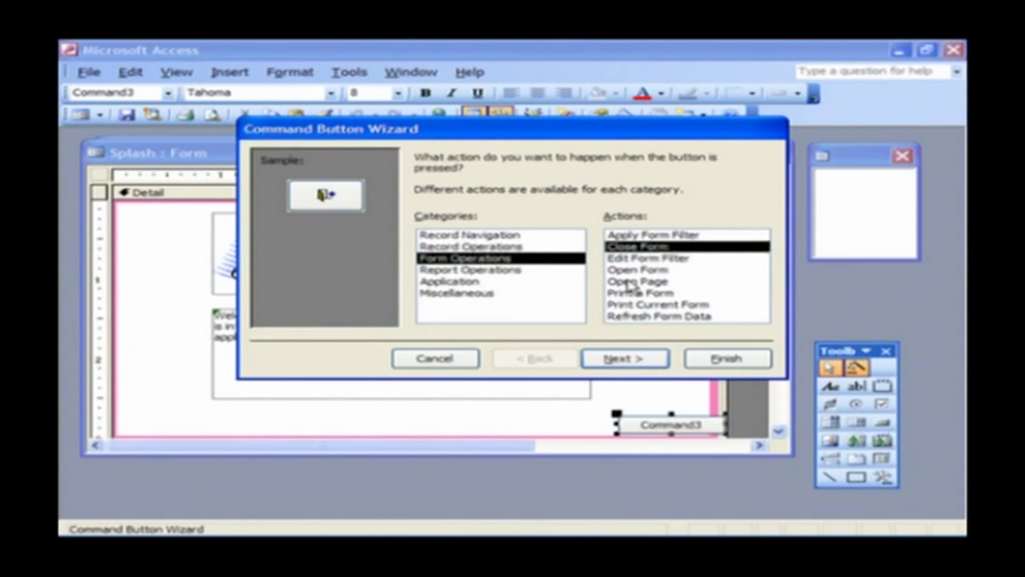
click(619, 359)
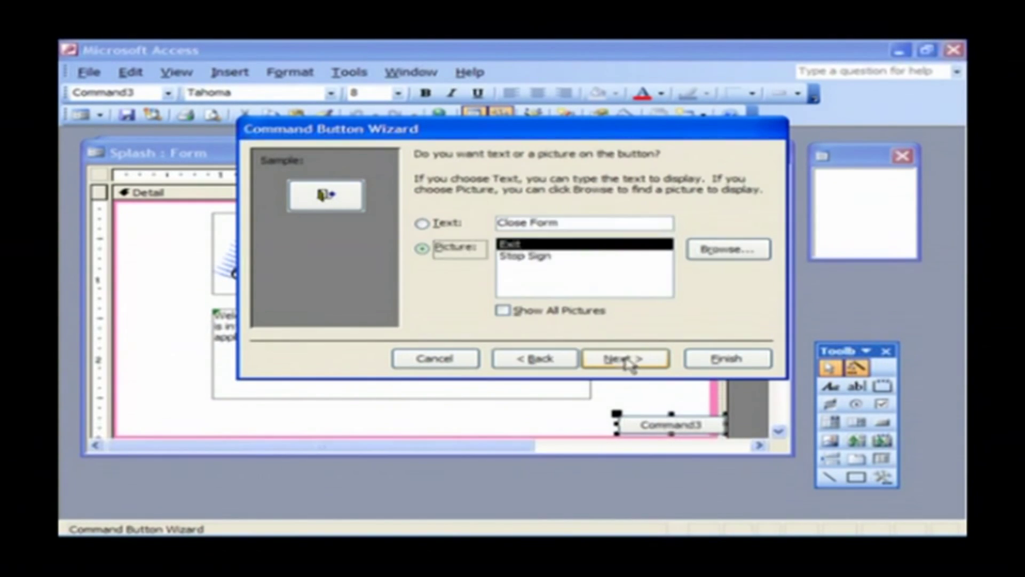
- Give the command button the text OK instead of a picture and finish the wizard with the default button name
click(438, 225)
drag(573, 226, 494, 224)
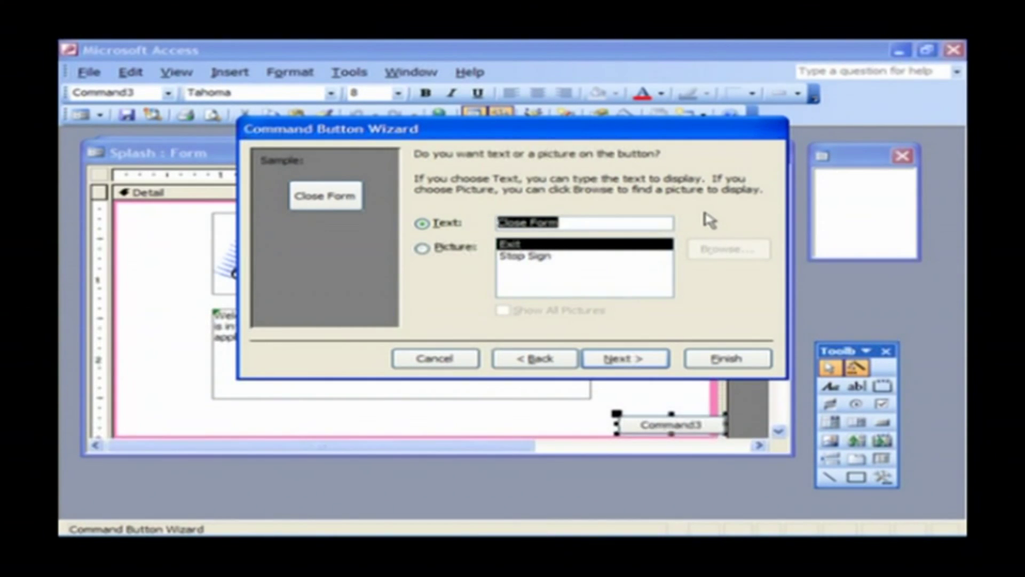
text(OK)
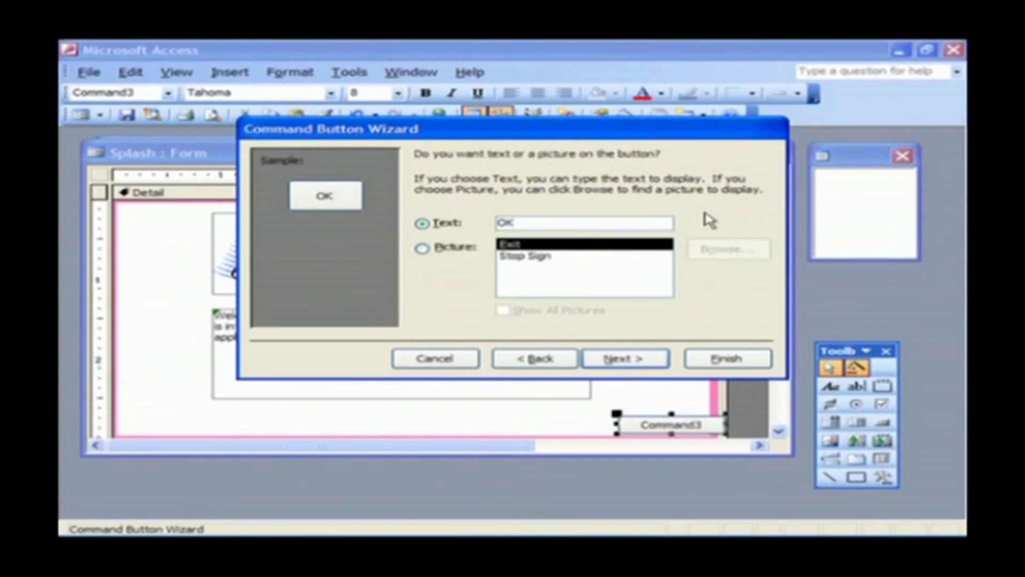
click(619, 361)
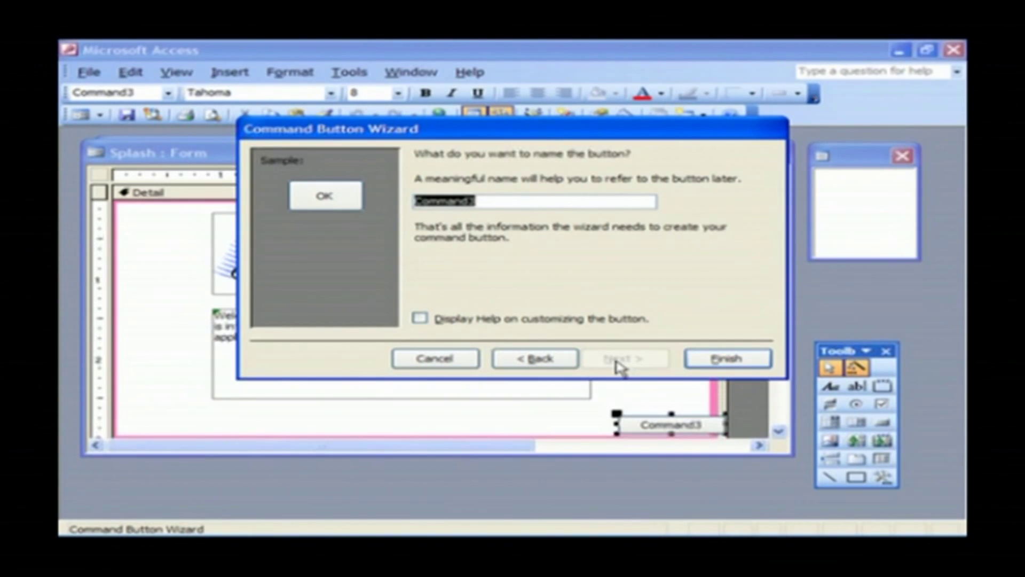
click(731, 360)
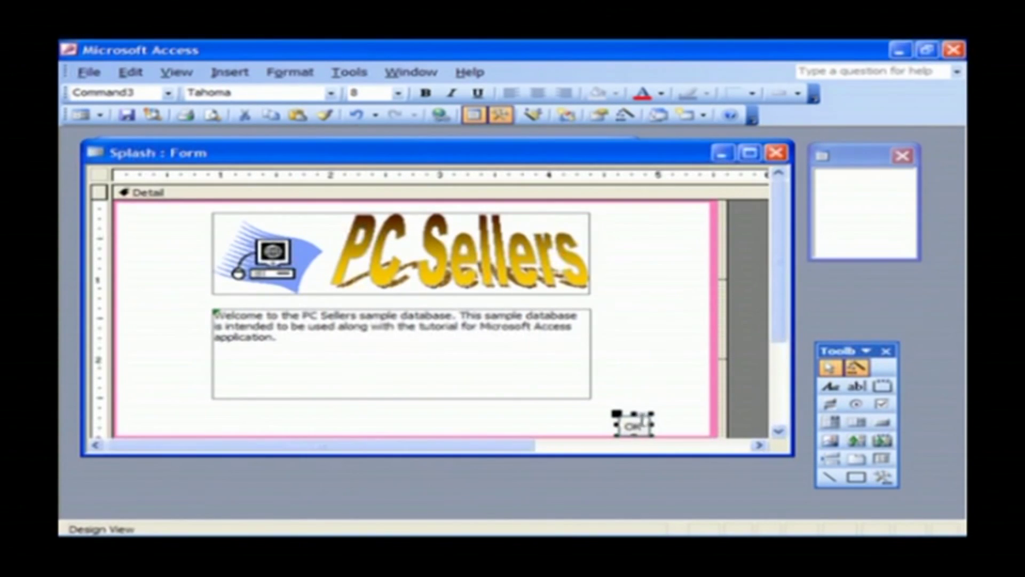
- Nudge the OK button slightly up and to the right, within the form's pink border
key(Up)
key(Up)
key(Up)
key(Up)
key(Right)
key(Right)
key(Right)
key(Right)
key(Right)
key(Right)
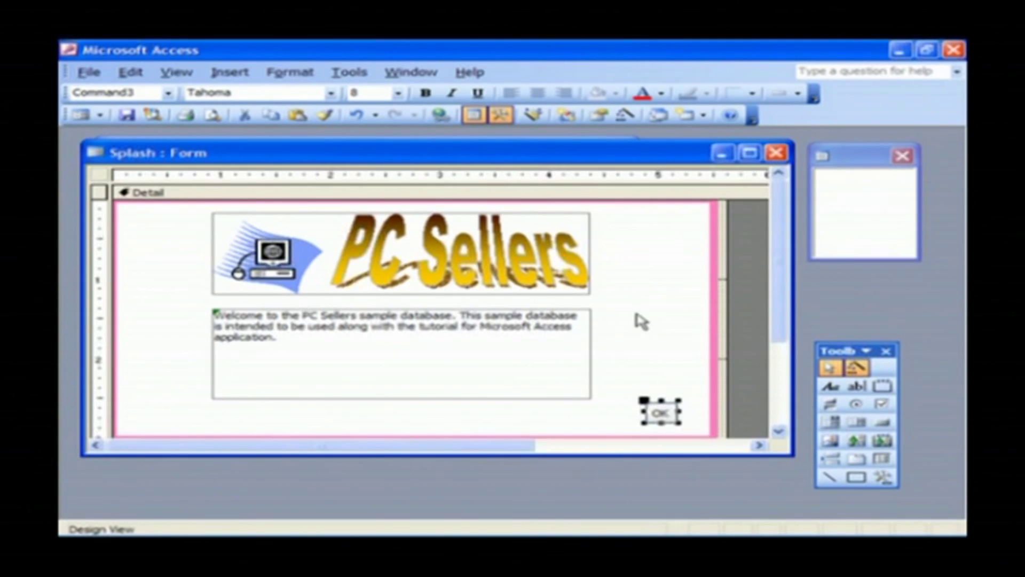
- Close the Splash form's design, open the form from the database, and test its OK button
click(776, 153)
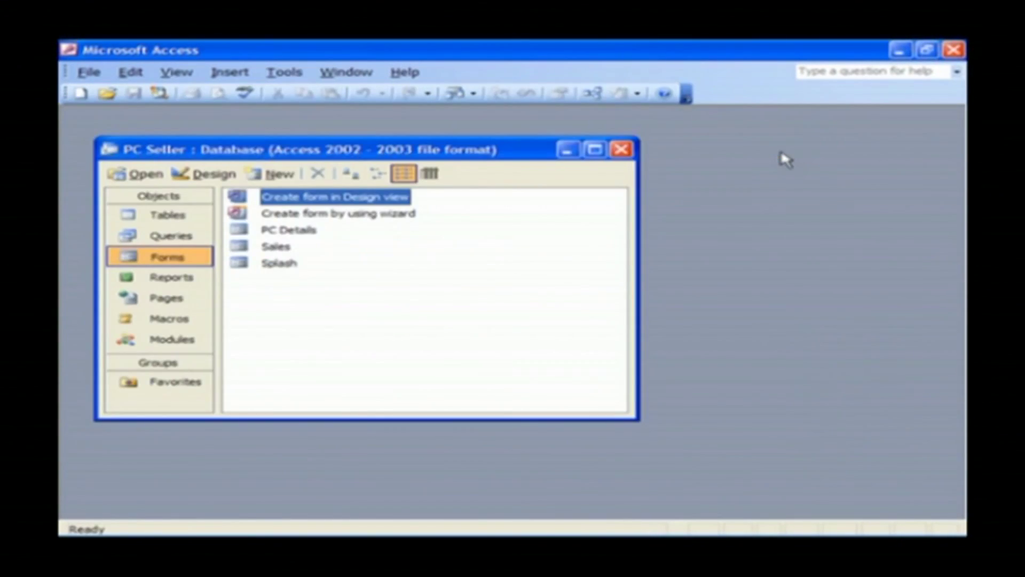
double_click(271, 264)
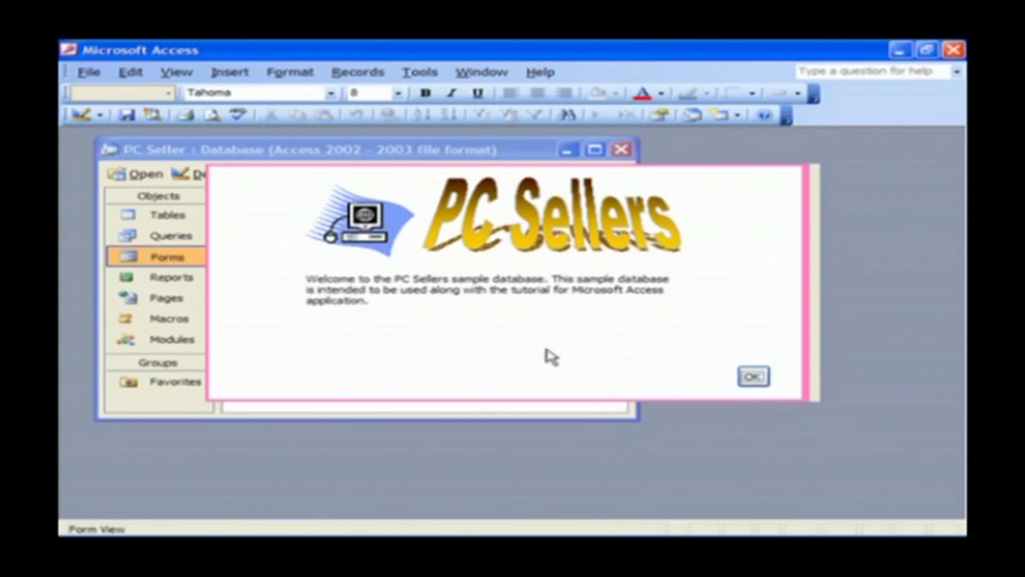
click(754, 377)
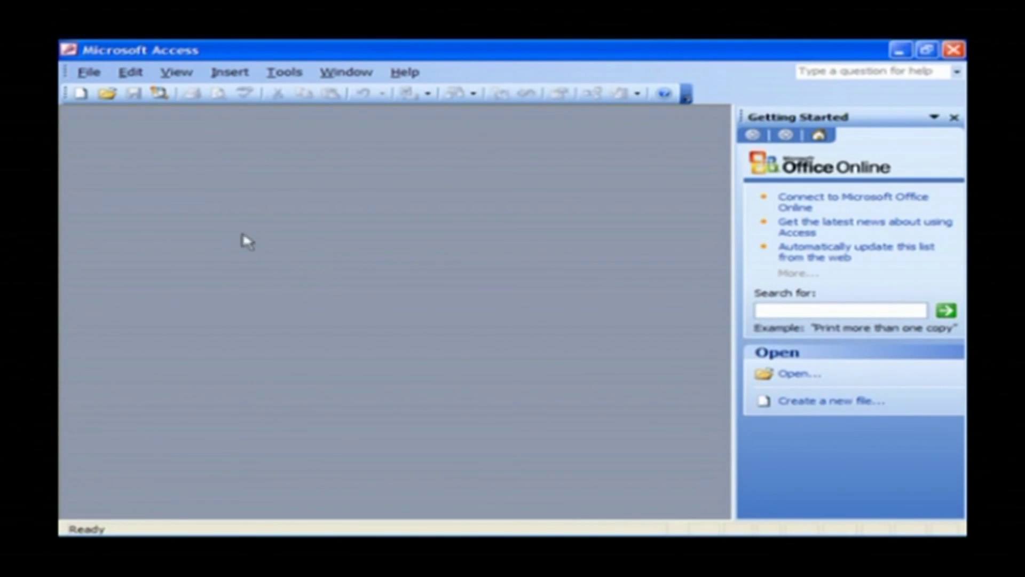
- Start a new file from the templates stored on the computer and display the database templates
click(95, 74)
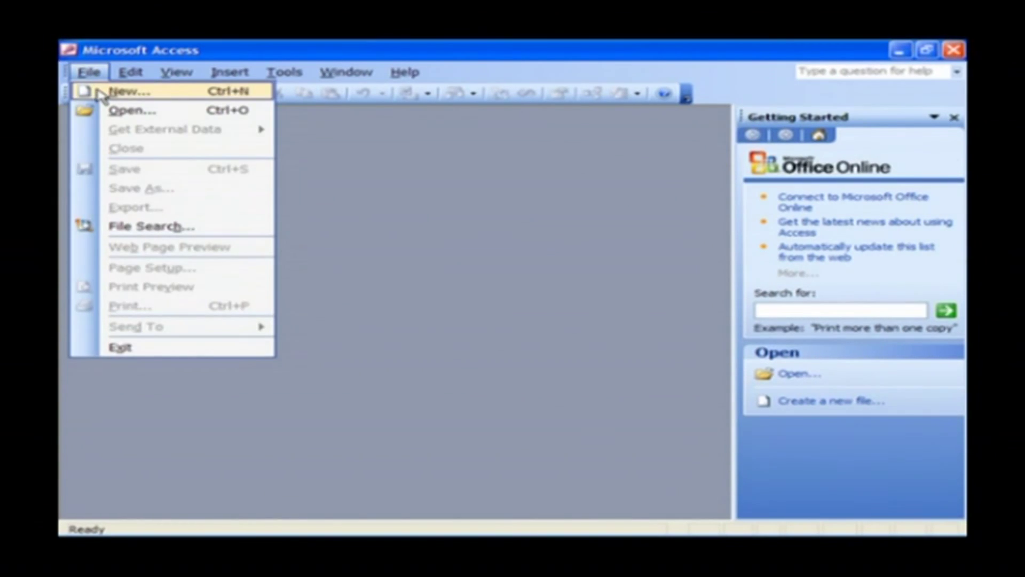
click(101, 95)
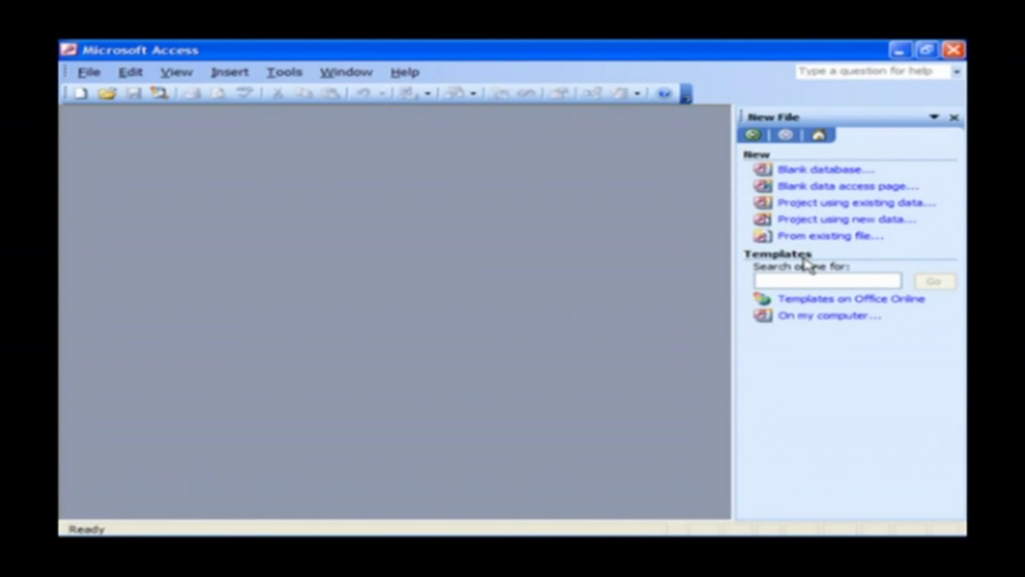
click(856, 323)
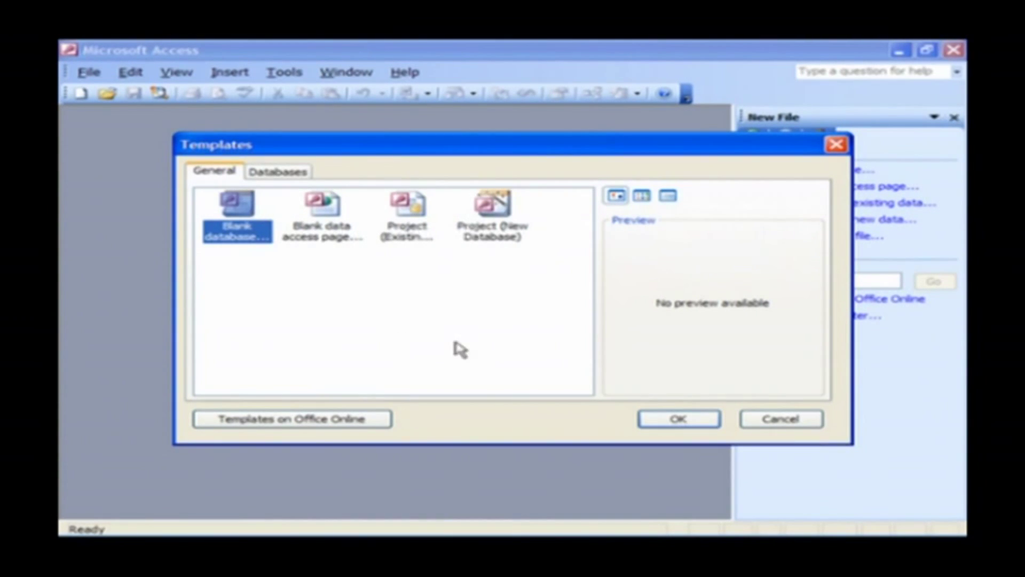
click(286, 172)
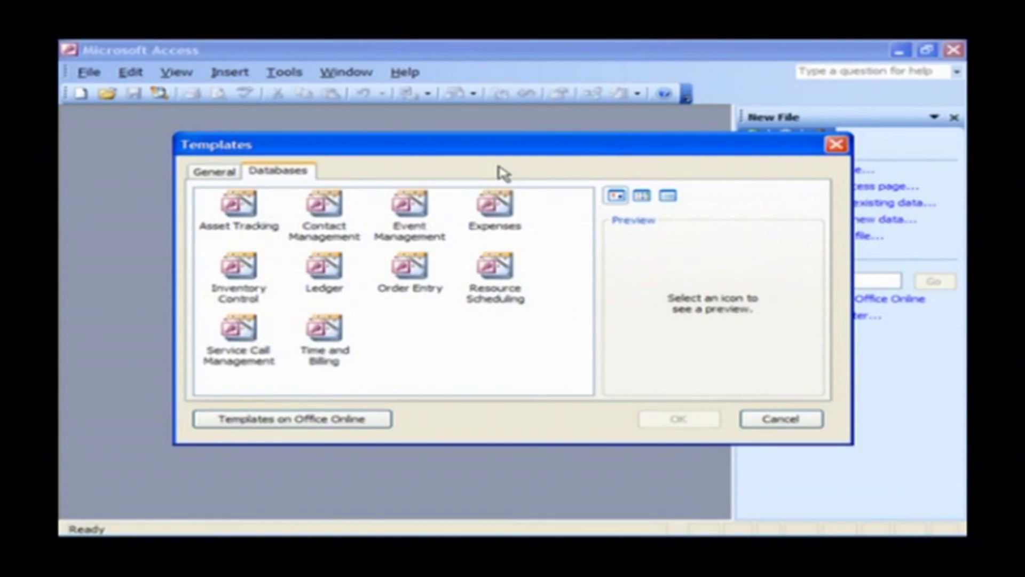
- Preview several database templates, including Asset Tracking, Contact Management, Event Management, Ledger, and Time and Billing
click(266, 235)
click(336, 235)
click(429, 241)
click(309, 287)
click(324, 337)
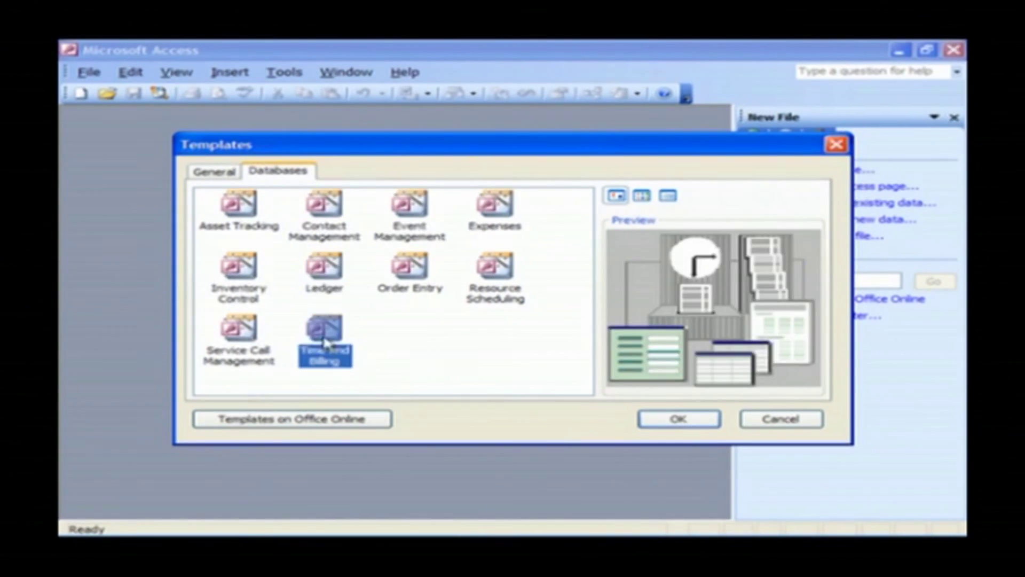
click(456, 369)
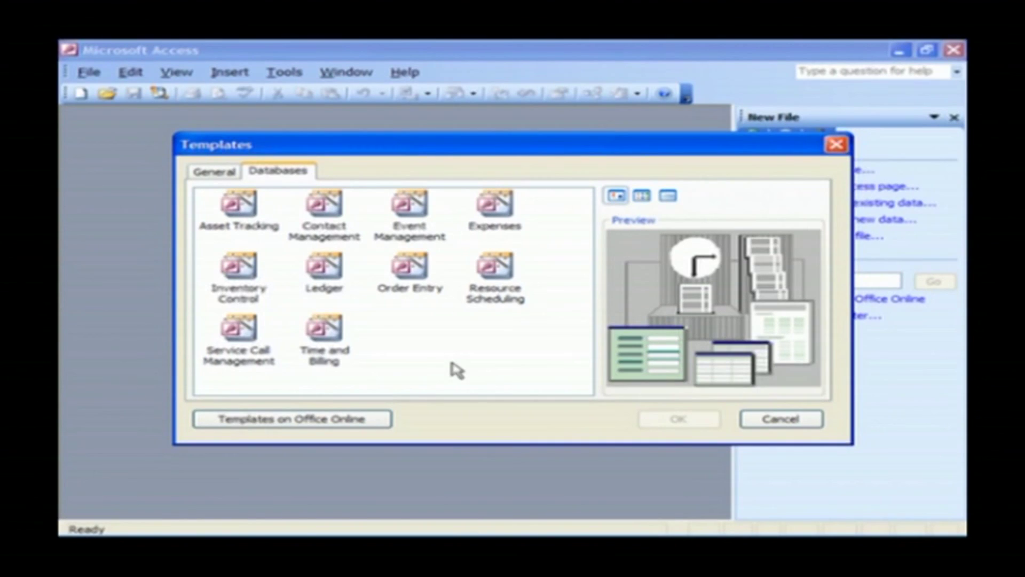
- Create a new database in My Documents from the Service Call Management template
click(248, 345)
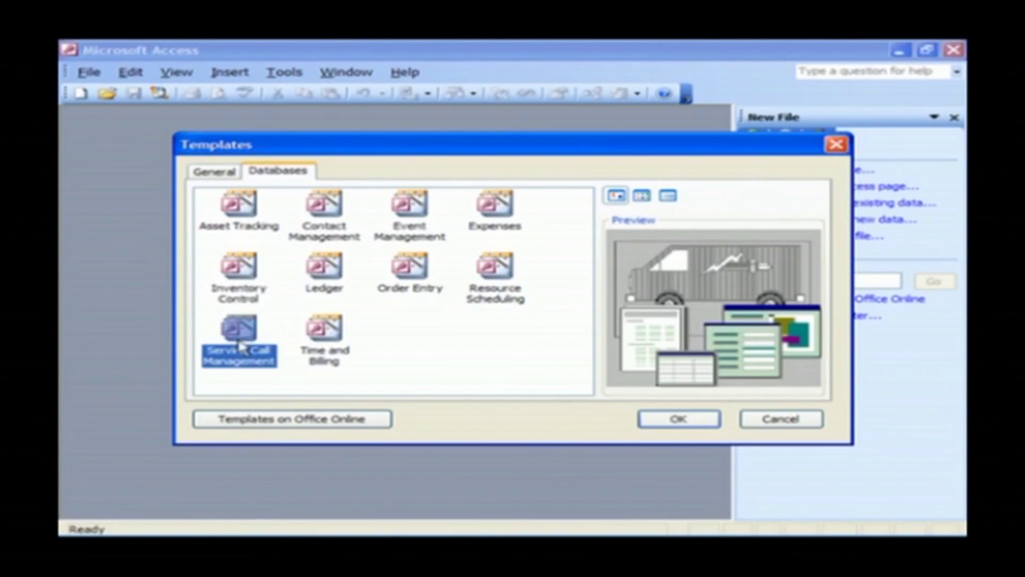
click(678, 421)
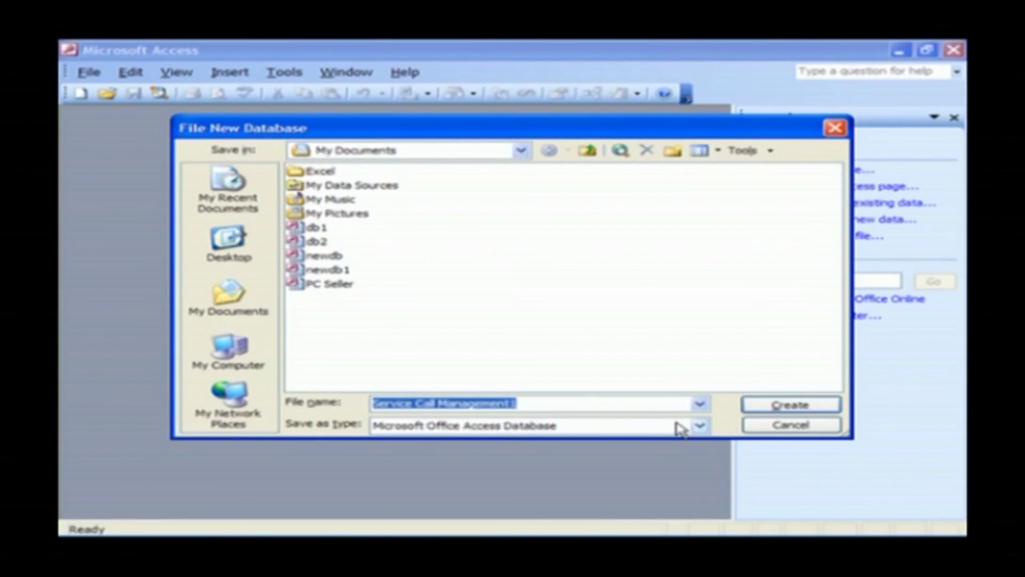
click(614, 403)
click(786, 405)
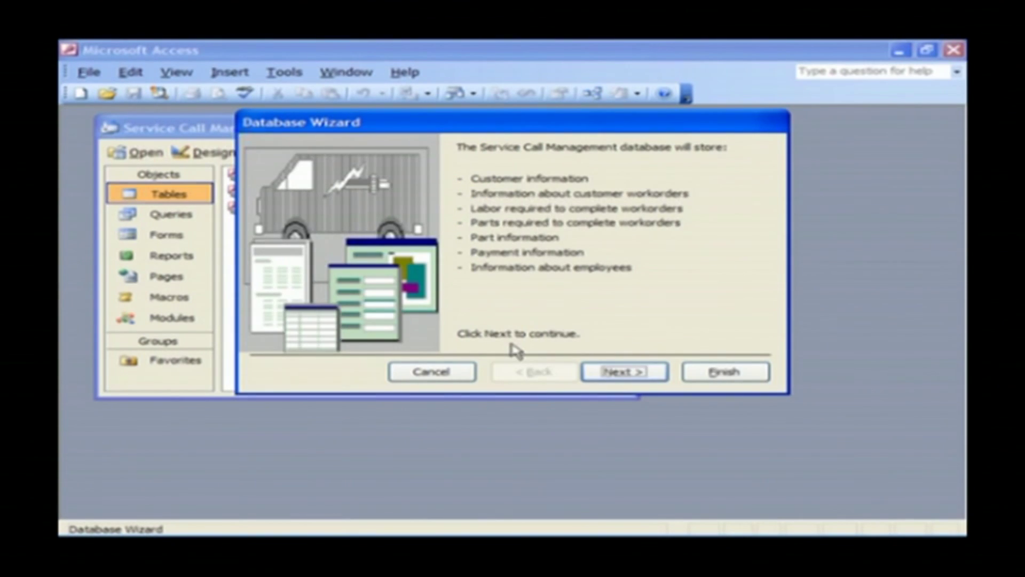
- Complete the Database Wizard with its default fields, settings and title Service Call Management, and acknowledge the company information notice
click(620, 372)
click(621, 372)
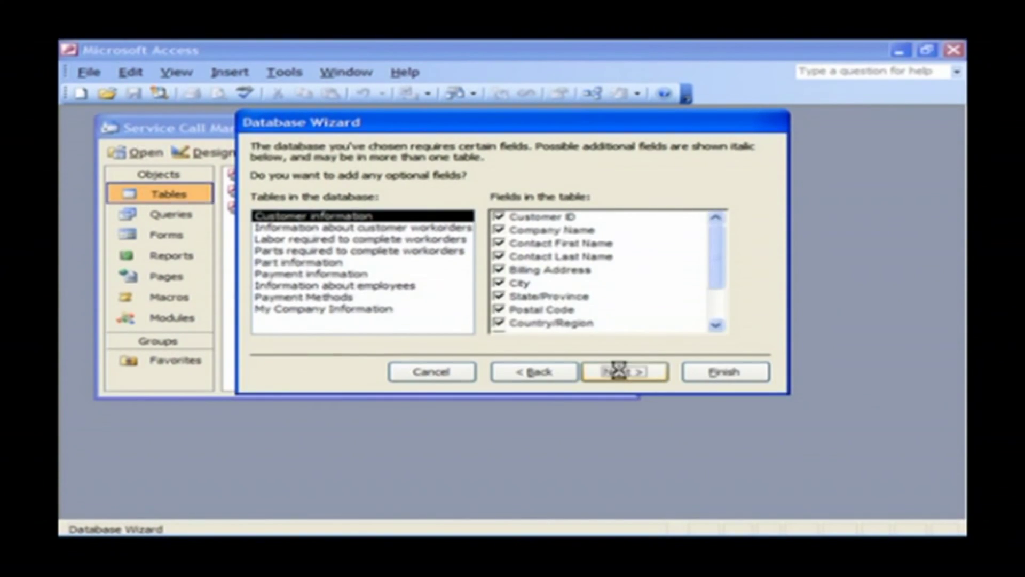
click(621, 372)
click(623, 373)
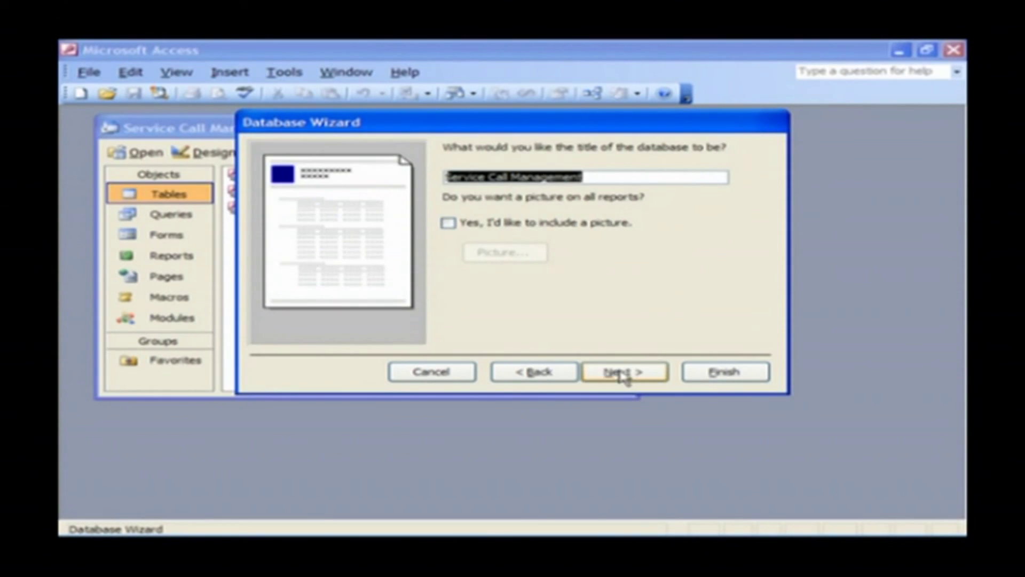
click(619, 372)
click(727, 374)
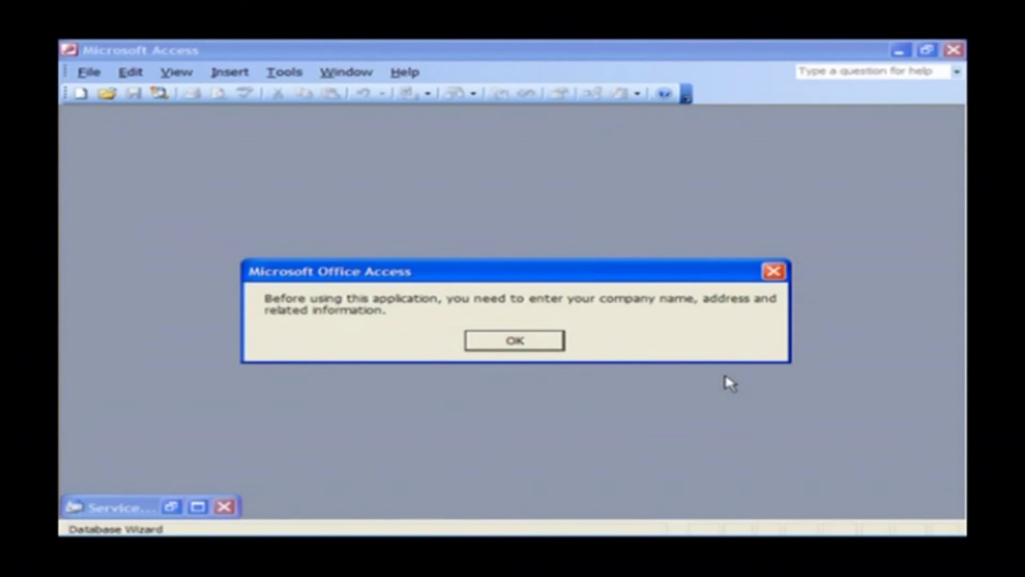
click(523, 345)
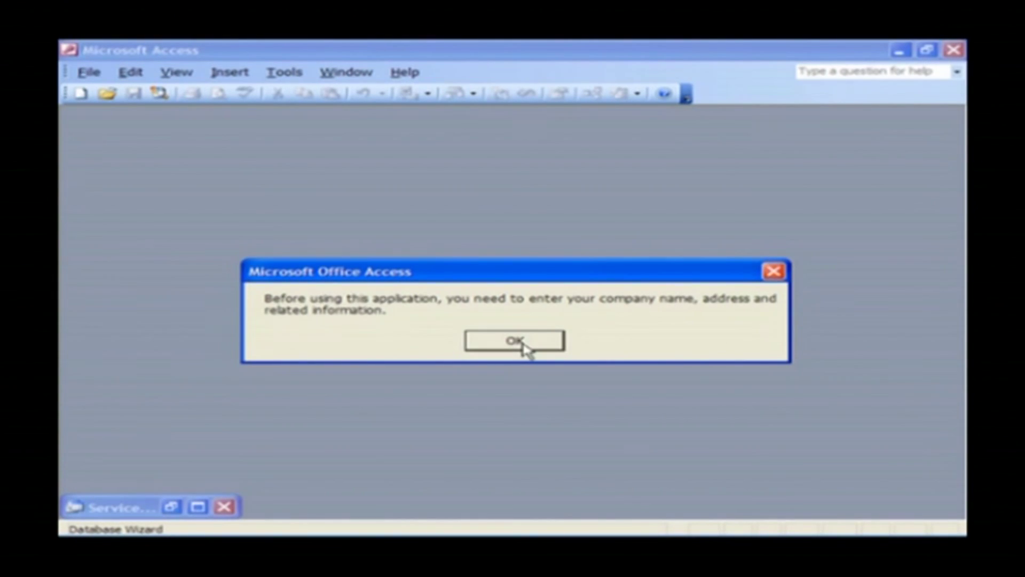